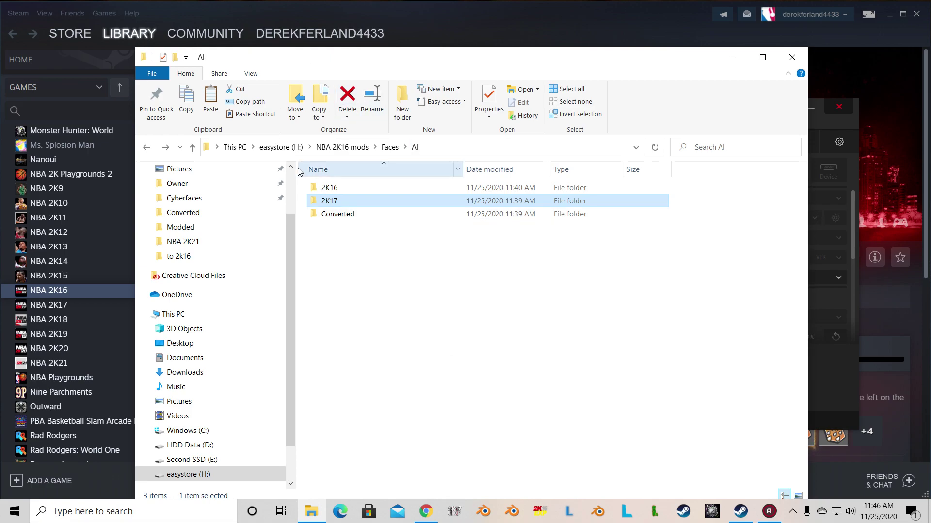
Step: Open the 2K16 faces folder and bring up the context menu for png0005.iff
double_click(344, 188)
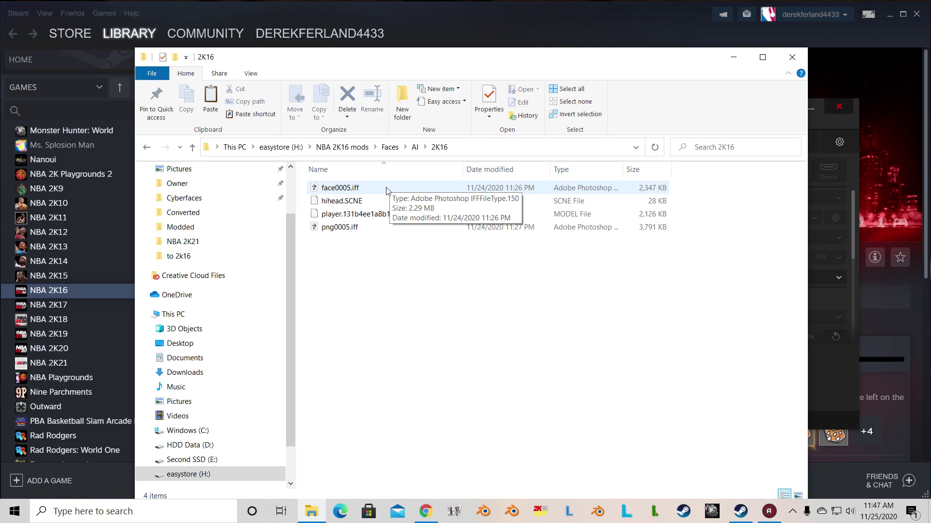
click(380, 227)
right_click(379, 223)
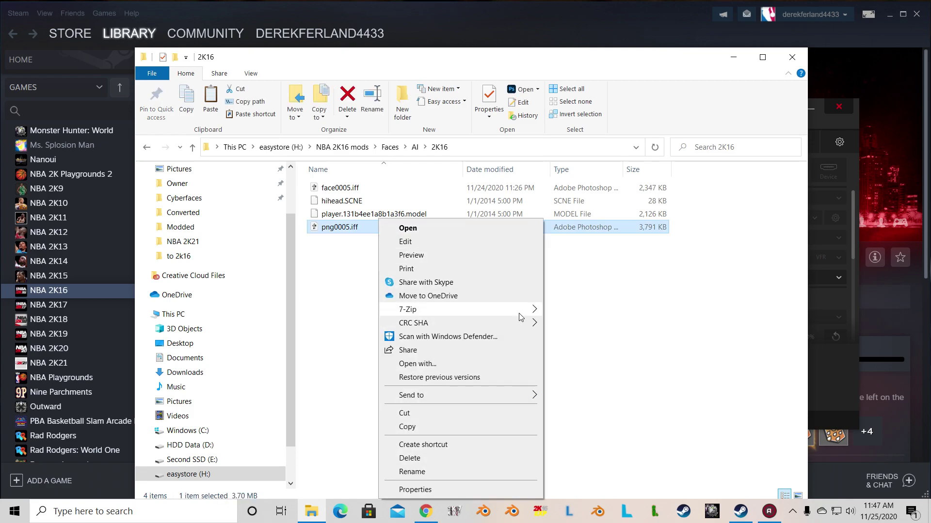
Step: Open png0005.iff in 7-Zip to view its ten packed files, then close it
mouse_move(524, 309)
click(572, 311)
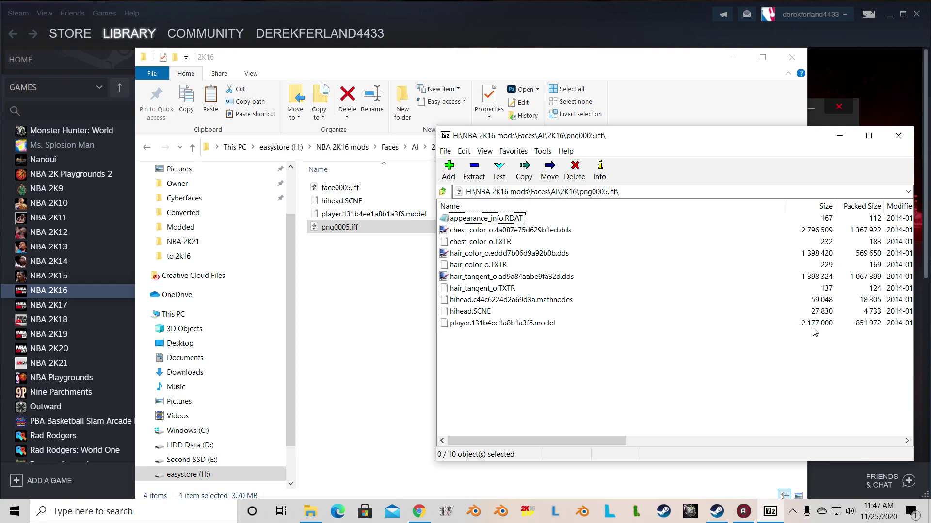
click(898, 136)
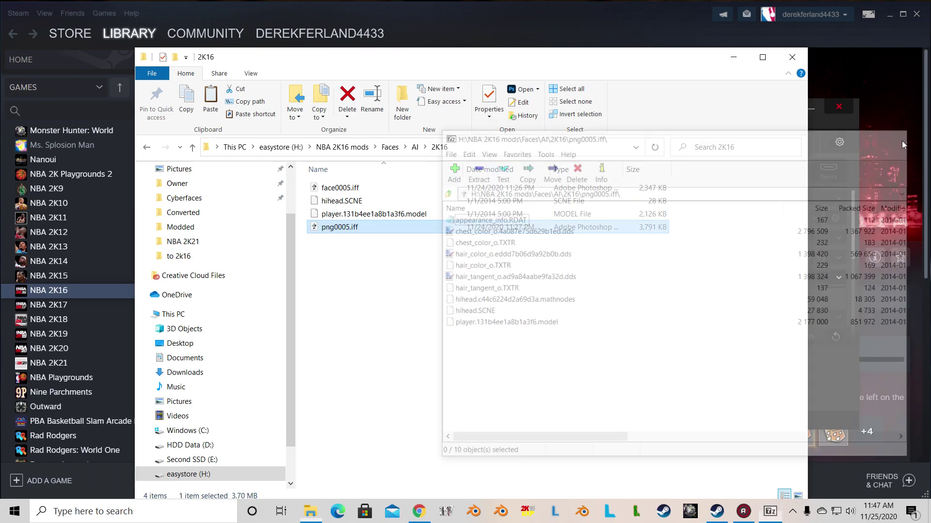
Step: Check the 2K17 folder's four files, including its 7,434 KB png0005.iff, then return to AI
click(414, 147)
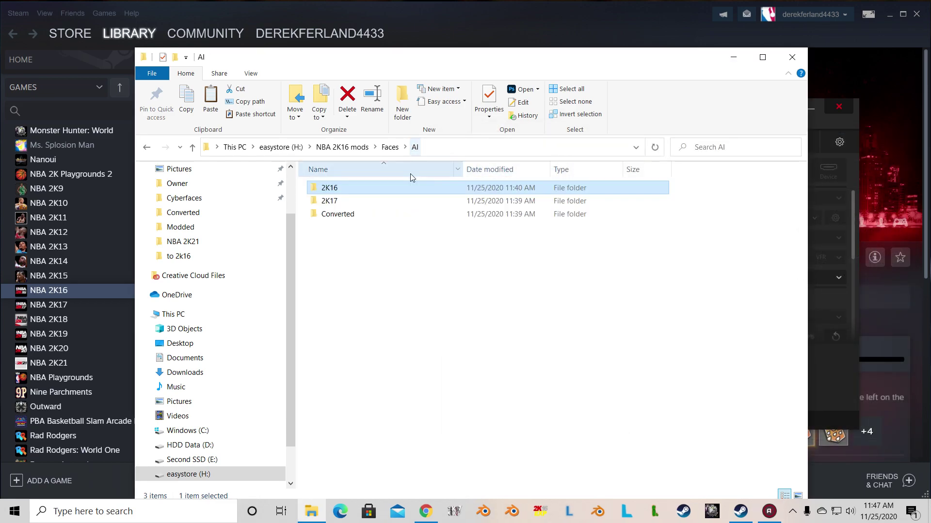
double_click(417, 201)
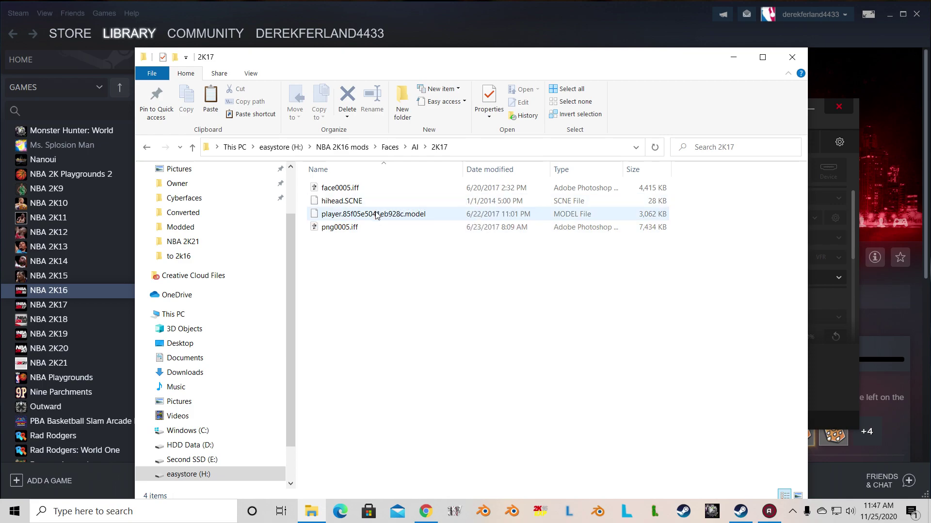
click(414, 150)
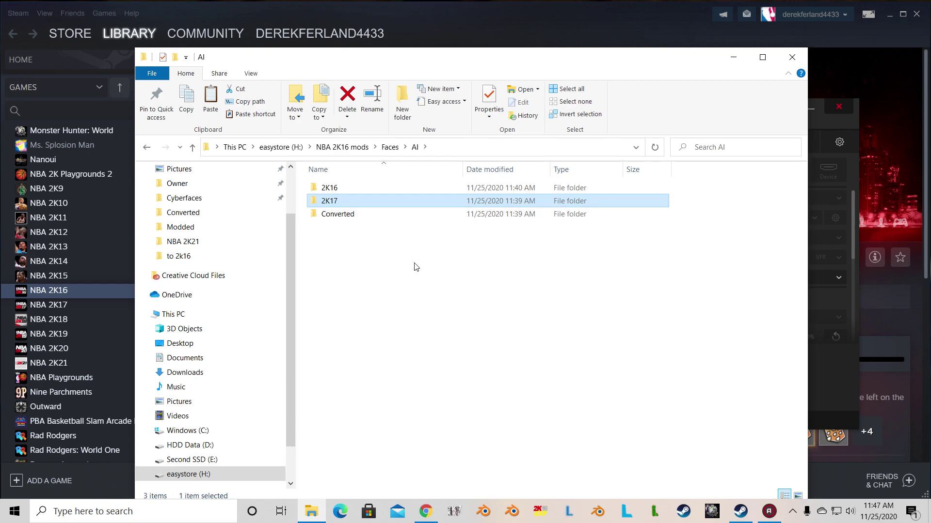
Step: Launch Blender 2.72 and delete the default cube, lamp and camera
click(513, 512)
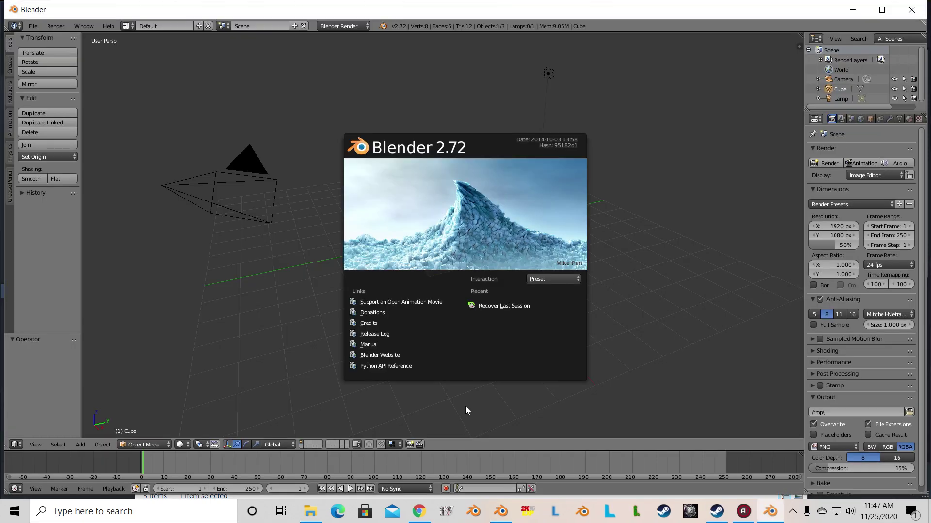
click(548, 75)
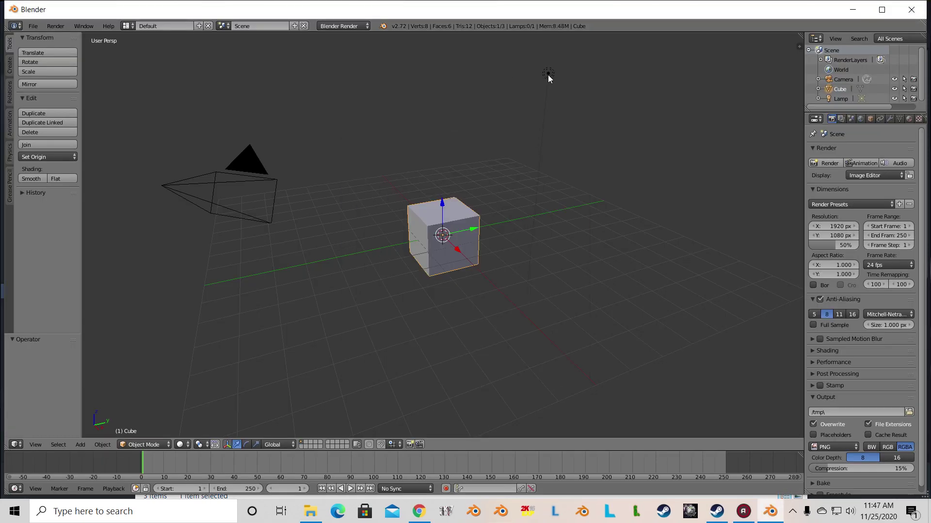
key(x)
click(548, 75)
right_click(548, 74)
key(x)
click(546, 78)
right_click(247, 165)
click(238, 161)
key(x)
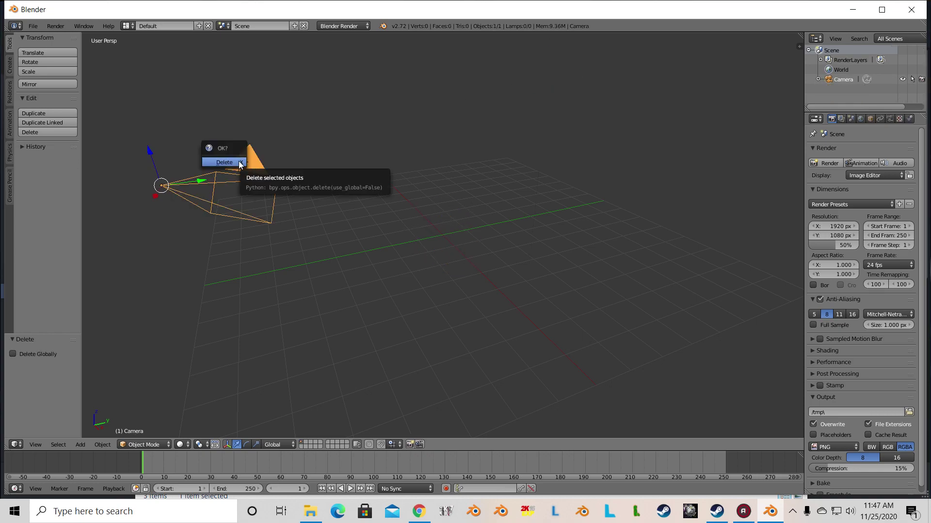
click(238, 161)
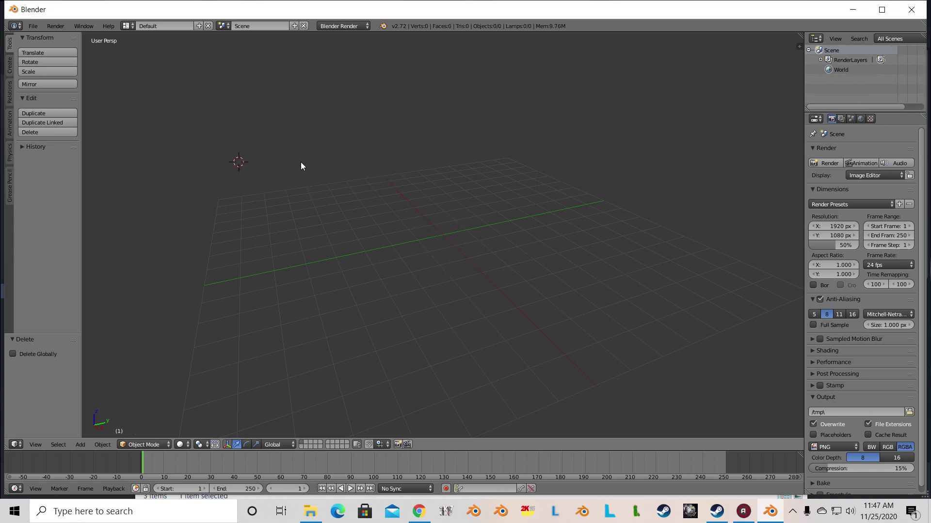
Step: Set the NBA2KXX importer's metadata file to hihead.SCNE in the AI\2K16 folder
click(852, 119)
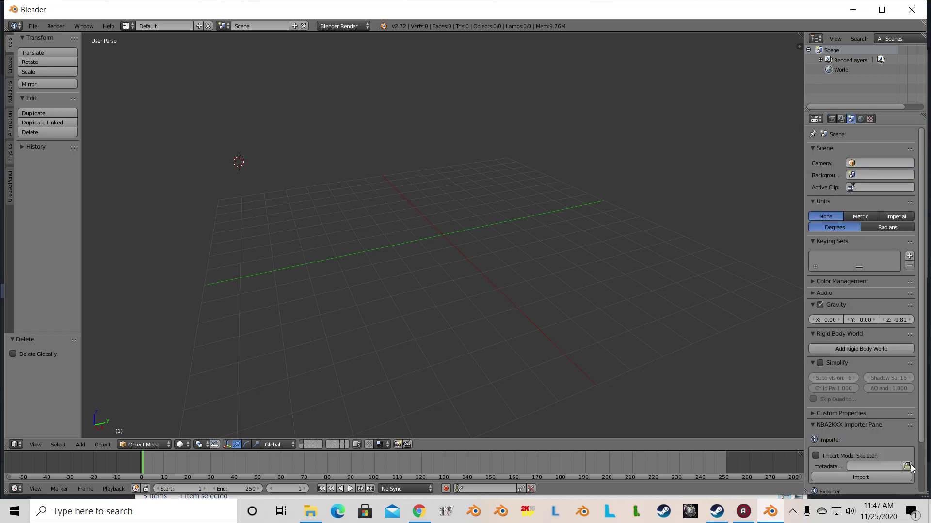
click(906, 466)
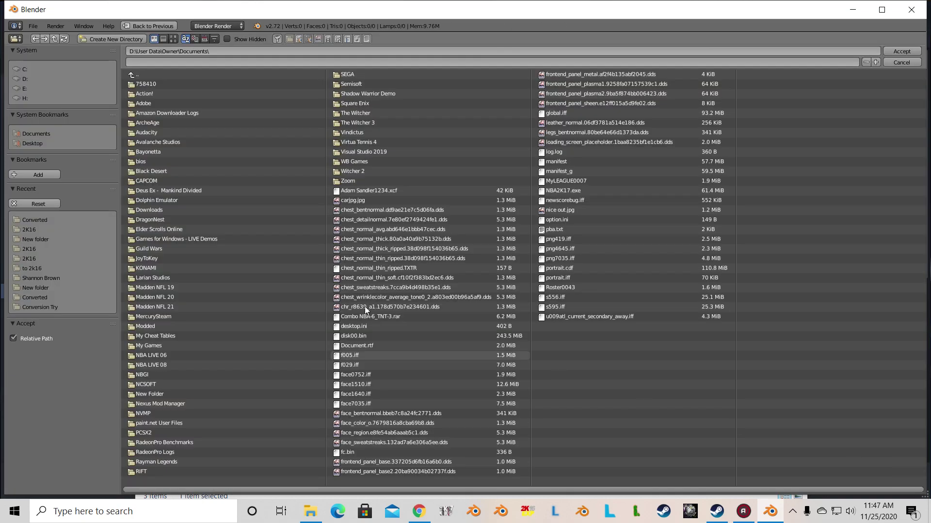
click(86, 220)
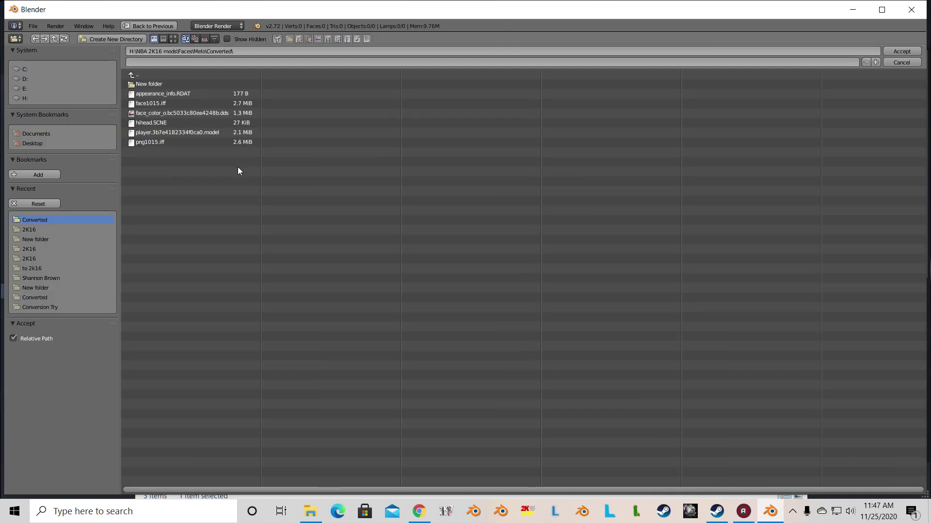
click(137, 75)
click(137, 75)
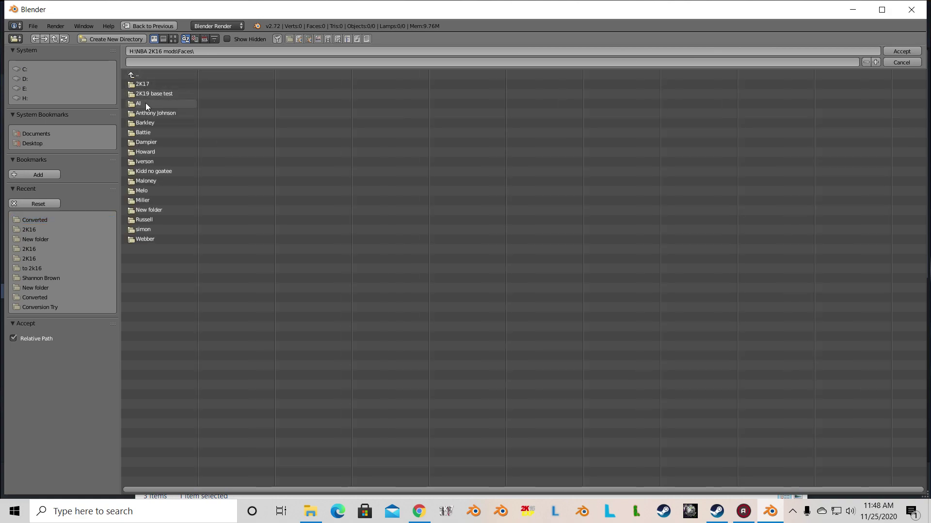
click(145, 102)
click(152, 84)
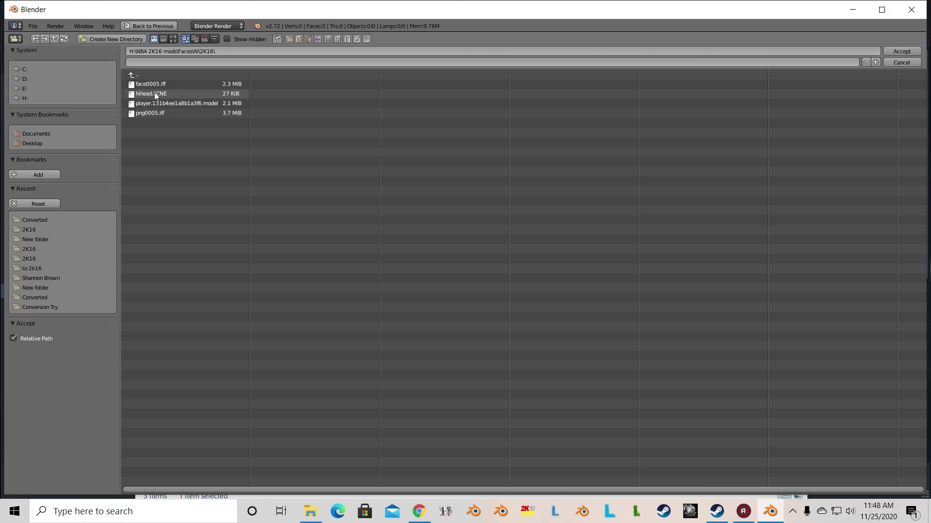
double_click(155, 93)
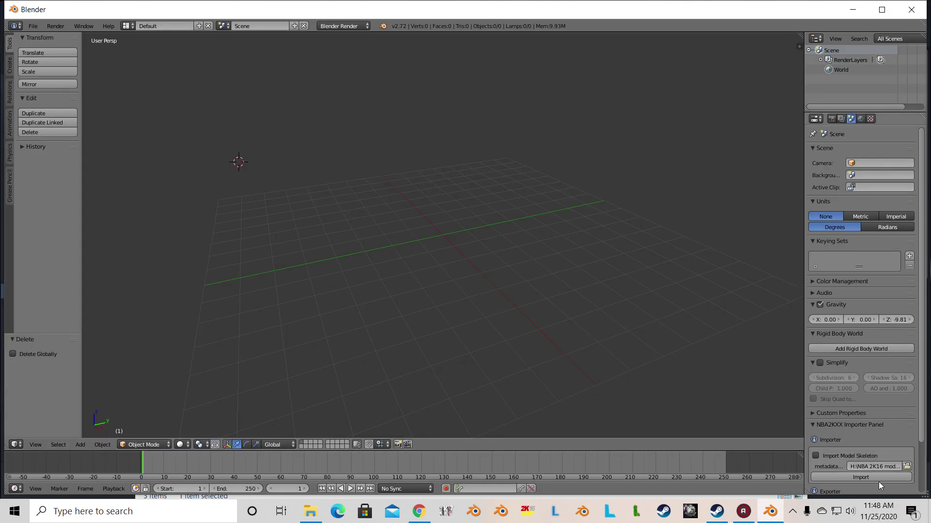
Step: Import the 2K16 player model and inspect it in orthographic view
click(874, 477)
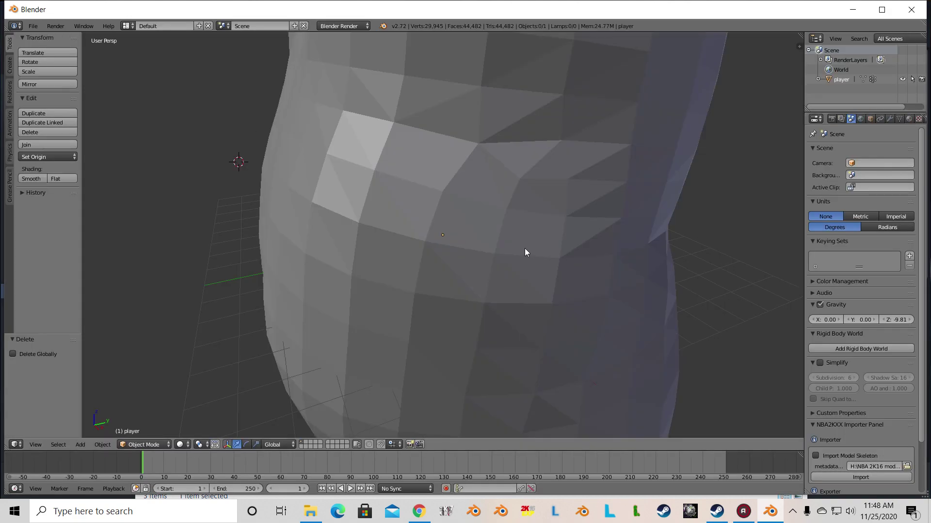
key(KP_8)
key(KP_8)
key(KP_8)
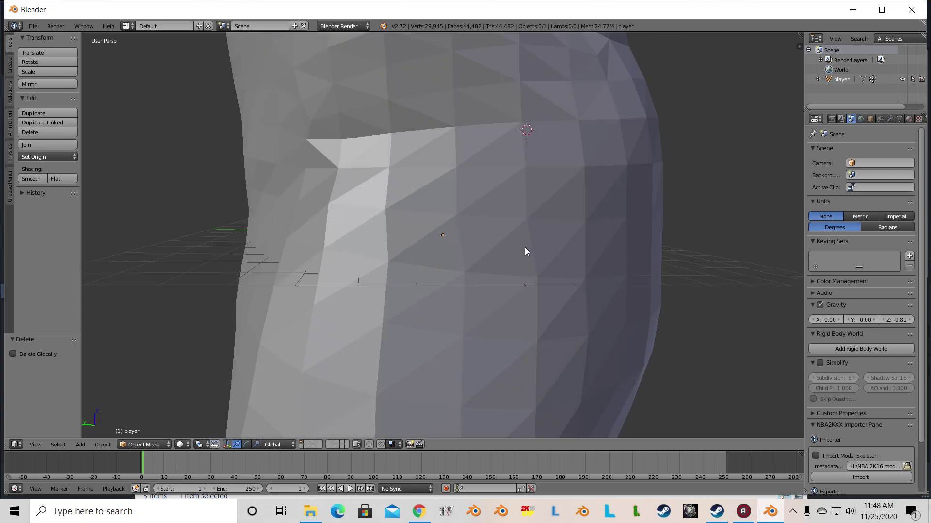
key(KP_5)
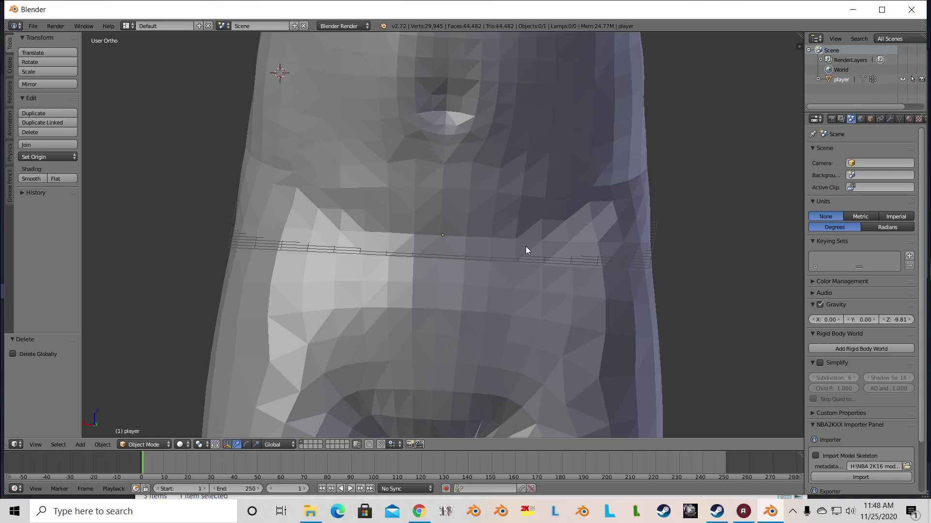
scroll(527, 246, up, 5)
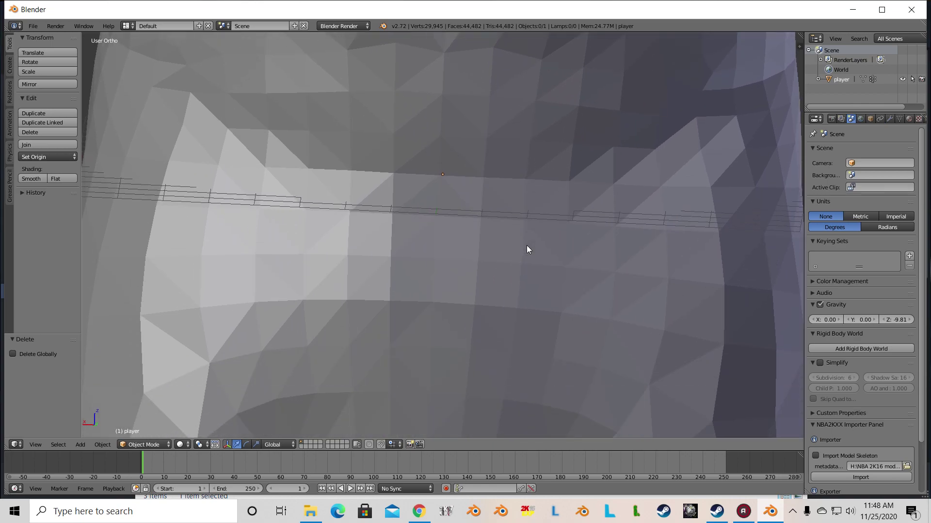
scroll(527, 247, down, 5)
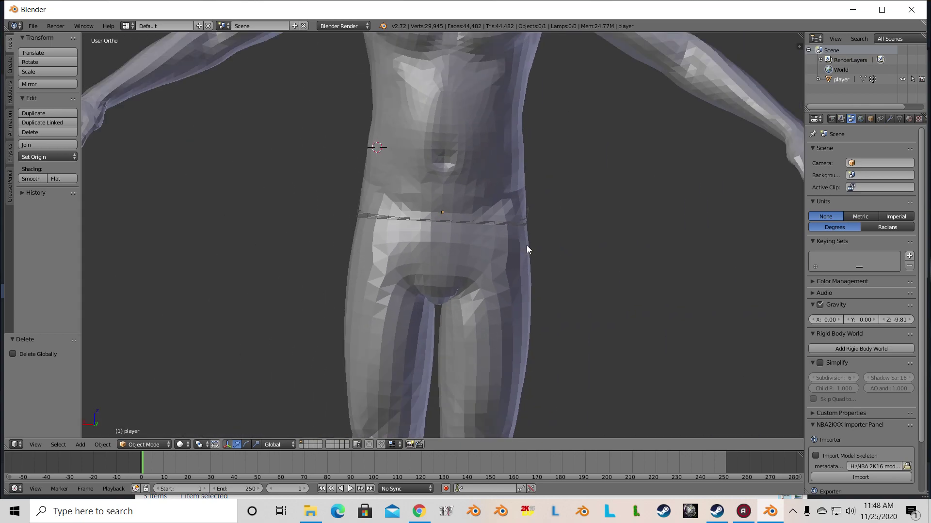
shift+scroll(526, 244, up, 6)
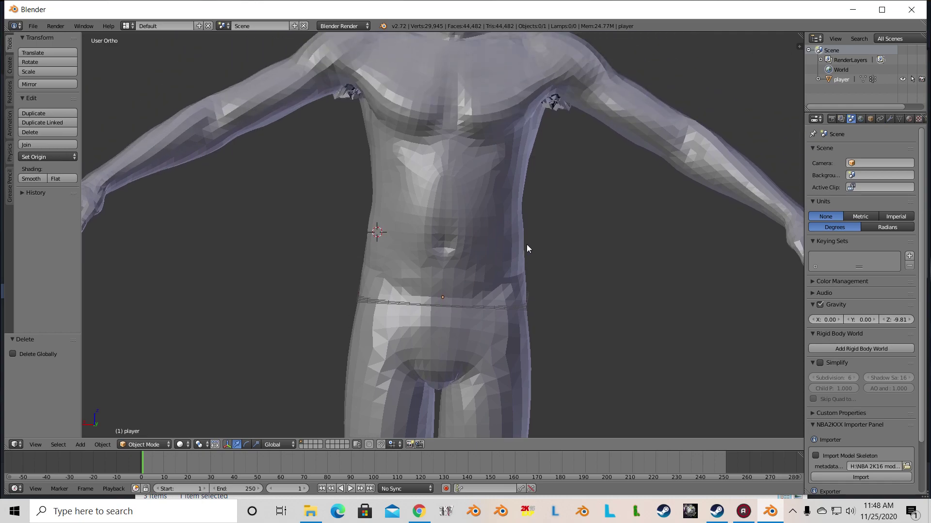
ctrl+alt+scroll(527, 245, down, 12)
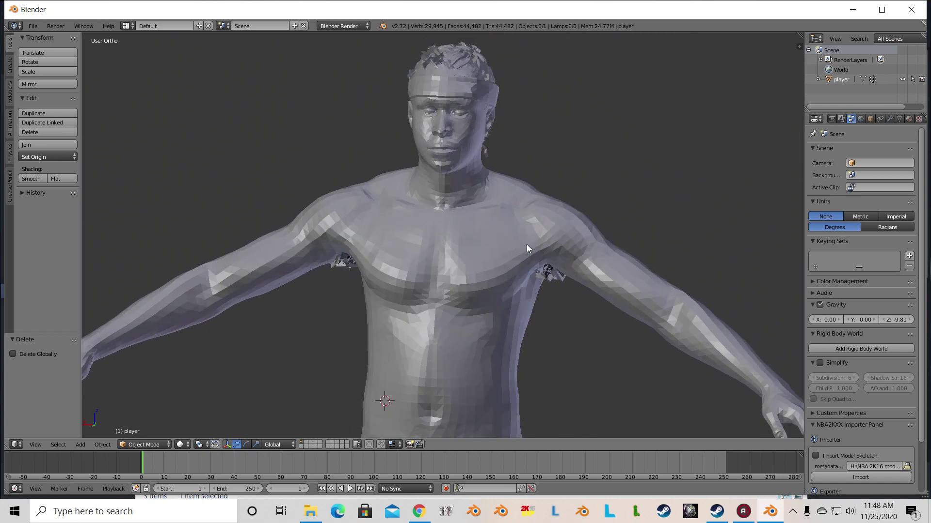
ctrl+alt+scroll(526, 244, down, 3)
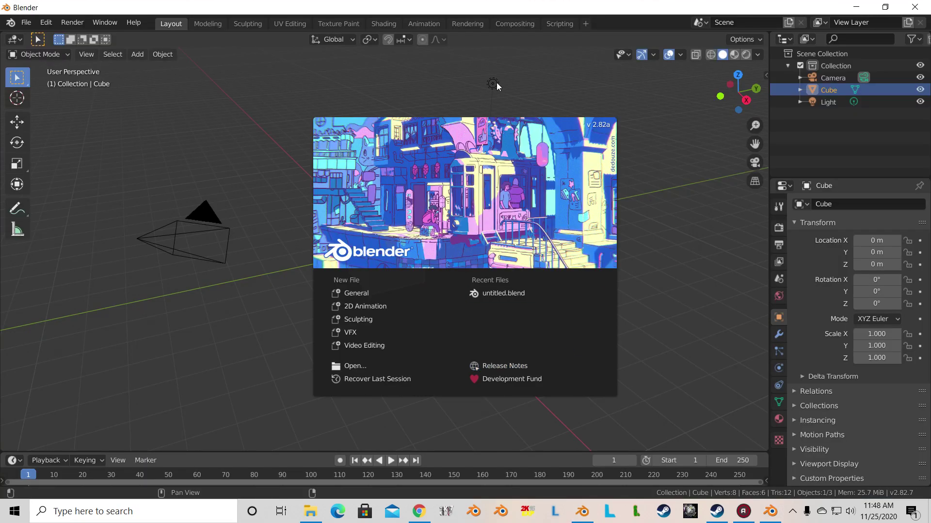
Step: In Blender 2.82a, delete the default cube, light and camera
click(496, 83)
key(Delete)
click(492, 84)
key(Delete)
click(209, 218)
key(Delete)
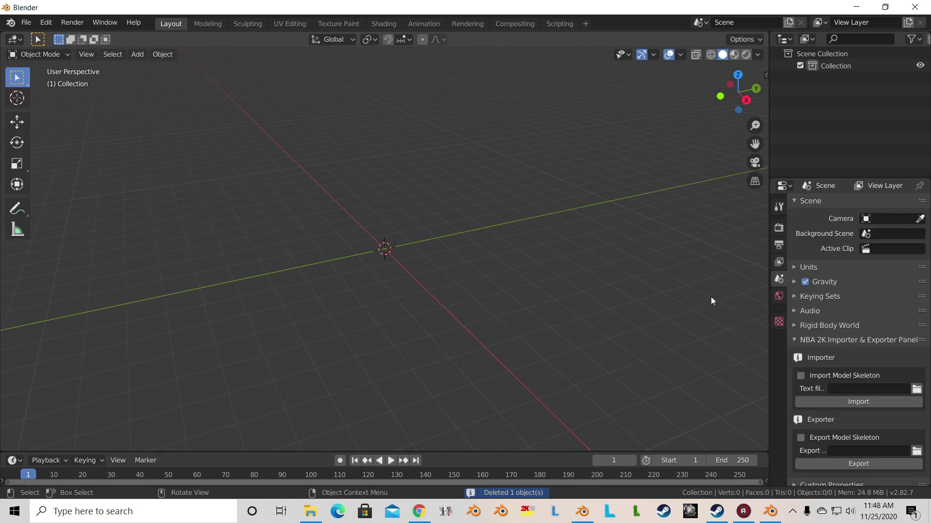
Step: Point the NBA 2K importer to hihead.SCNE in AI\2K17 and import the player model
click(916, 388)
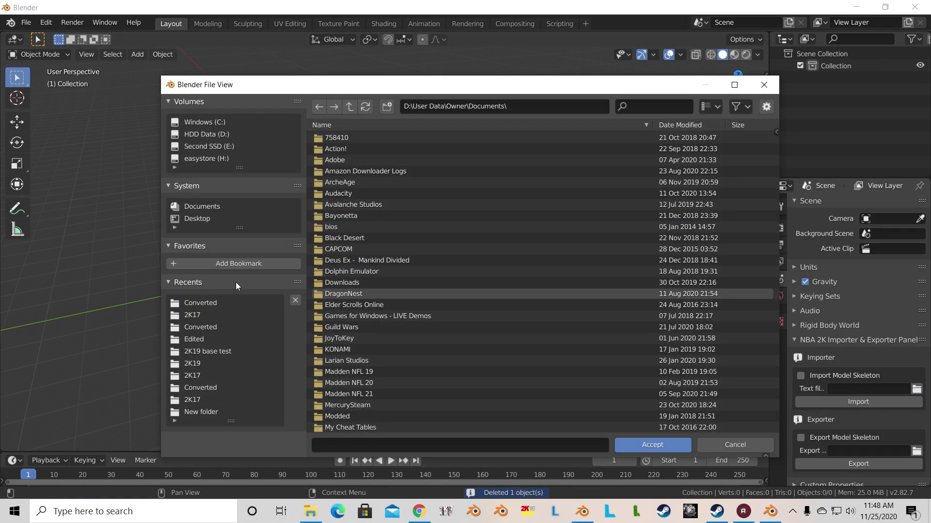
click(231, 302)
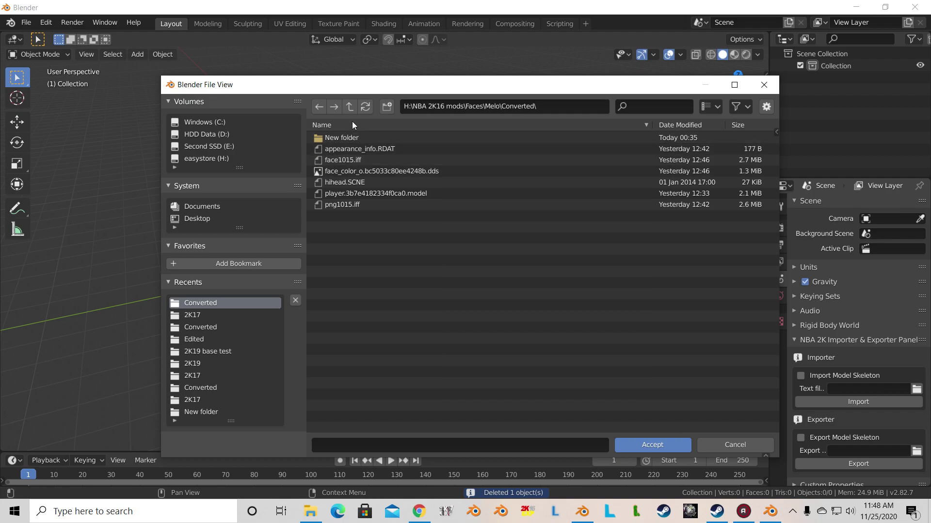
click(349, 107)
click(349, 107)
double_click(340, 160)
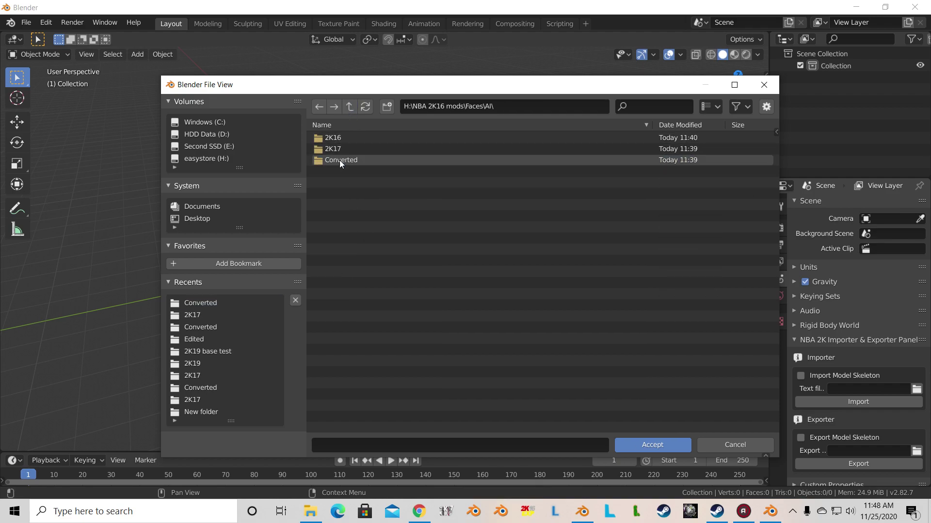
double_click(339, 151)
double_click(341, 150)
click(874, 402)
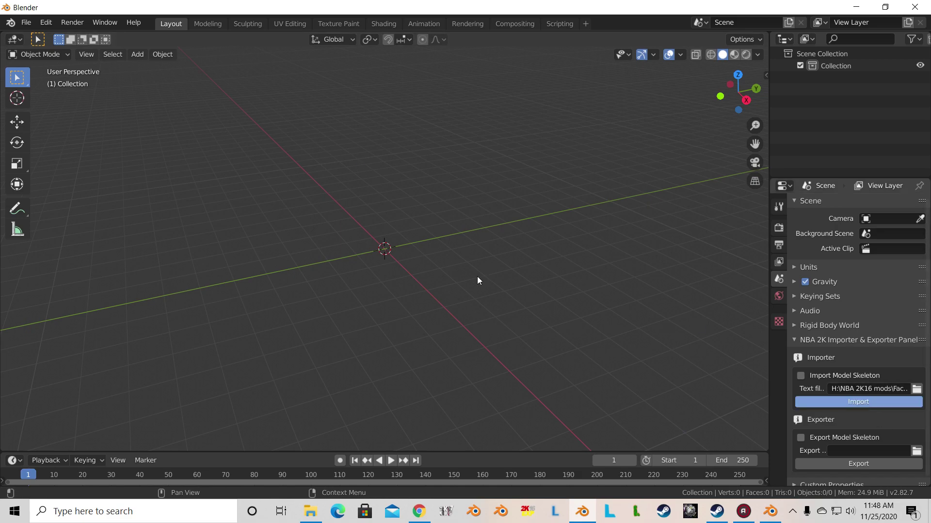
Step: Frame the 2K17 player's head and shoulders in front orthographic view
key(KP_1)
key(KP_4)
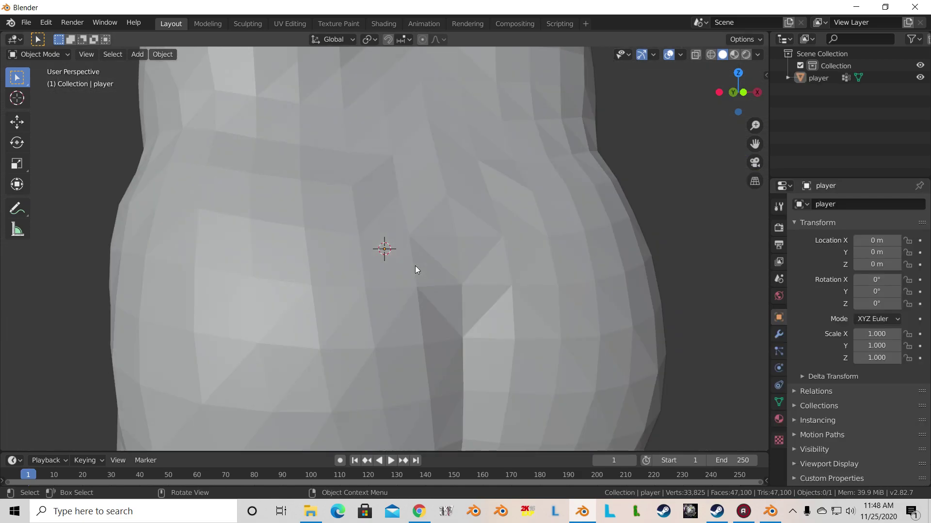
key(KP_4)
key(KP_4)
key(KP_4)
key(KP_4)
key(KP_4)
key(KP_4)
key(KP_4)
key(KP_4)
key(KP_4)
key(KP_4)
key(KP_4)
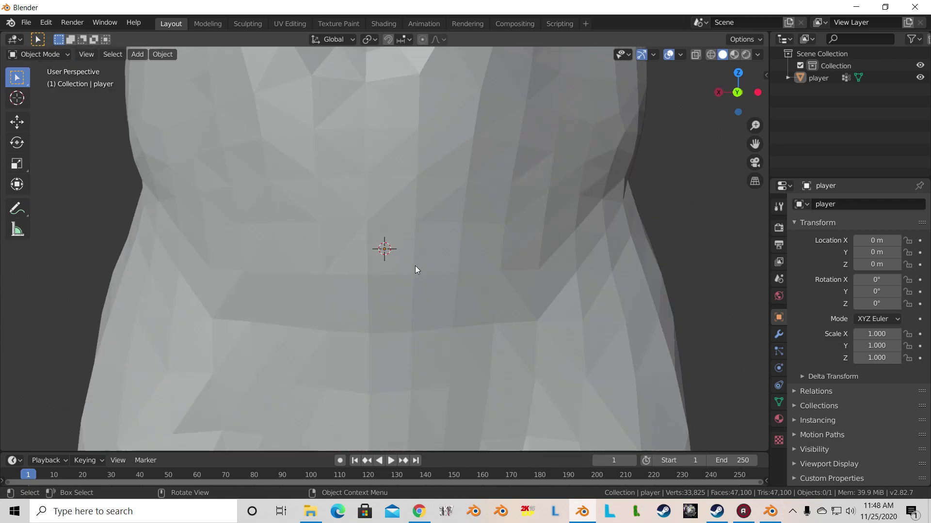
key(shift)
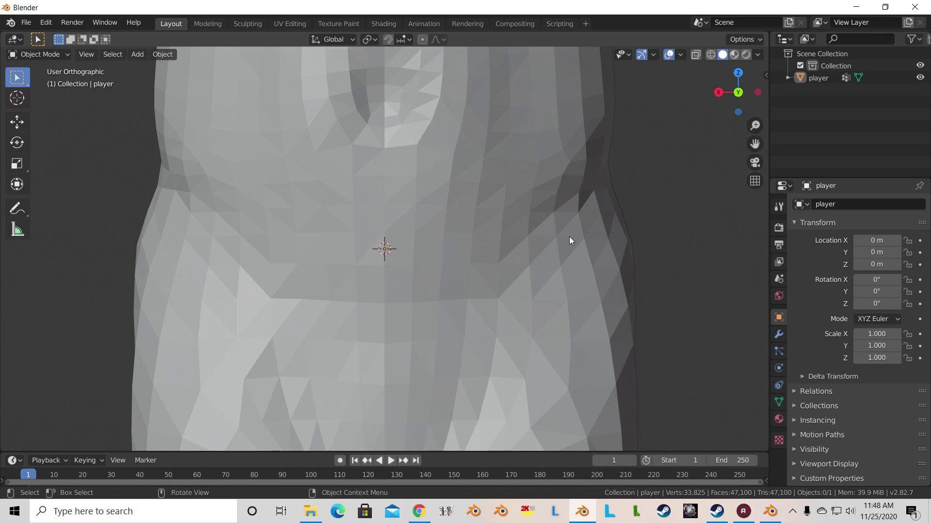
drag(754, 144, 755, 506)
scroll(582, 167, down, 1)
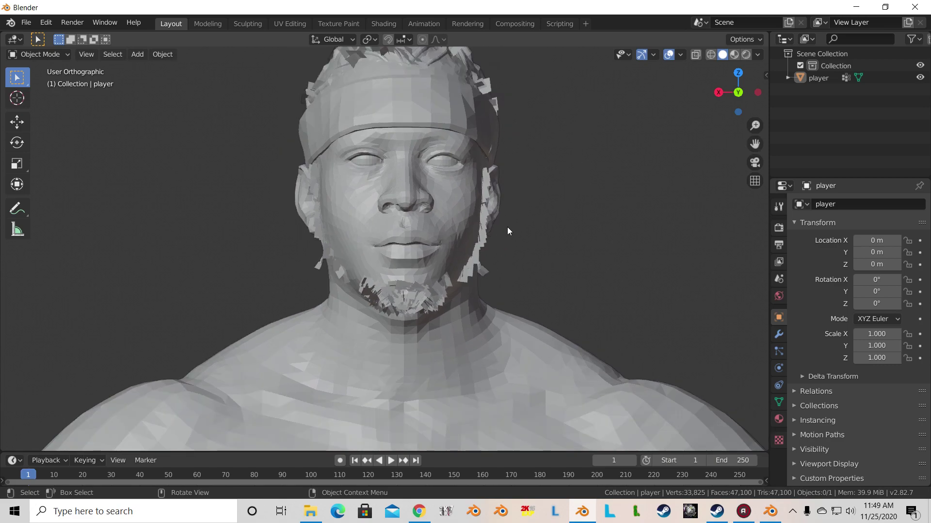
scroll(520, 229, down, 1)
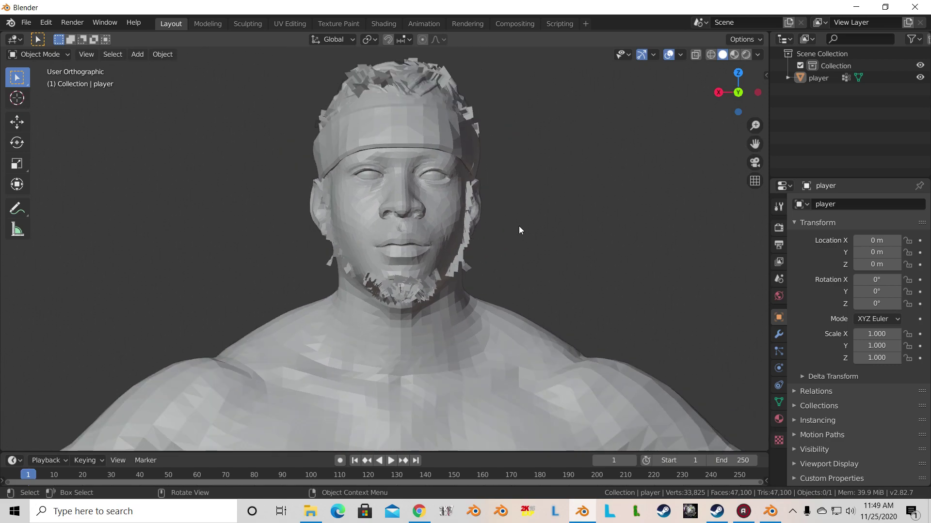
scroll(519, 226, down, 1)
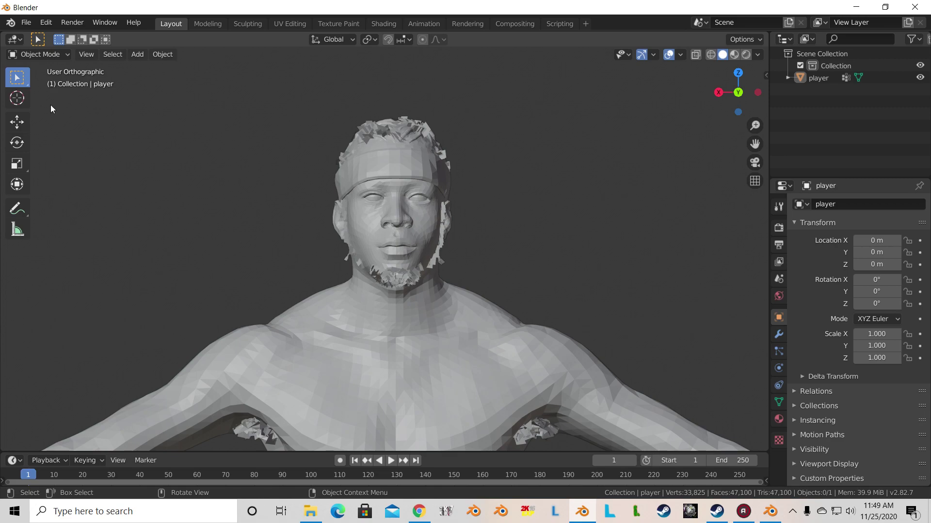
Step: In Edit Mode, delete all vertices outside the blend_headShape group, leaving the head and neck
click(31, 51)
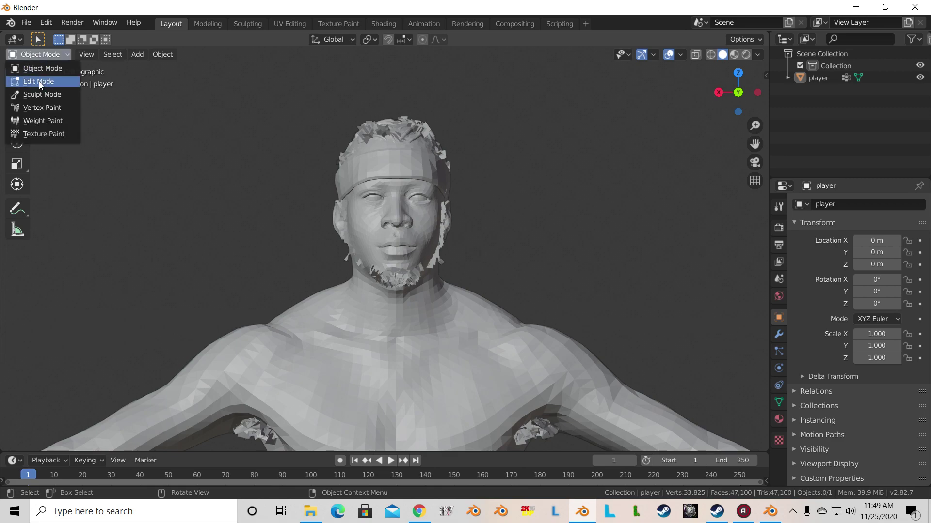
click(39, 81)
click(778, 402)
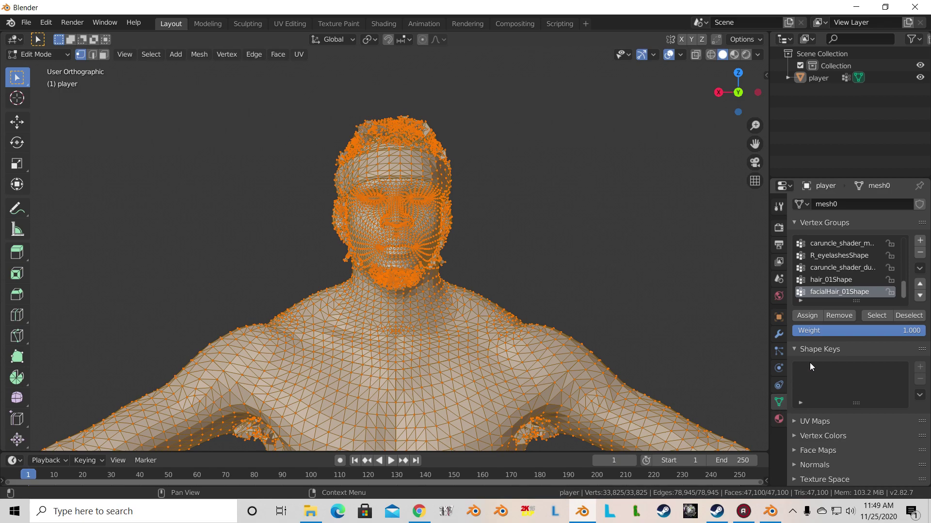
scroll(823, 279, up, 10)
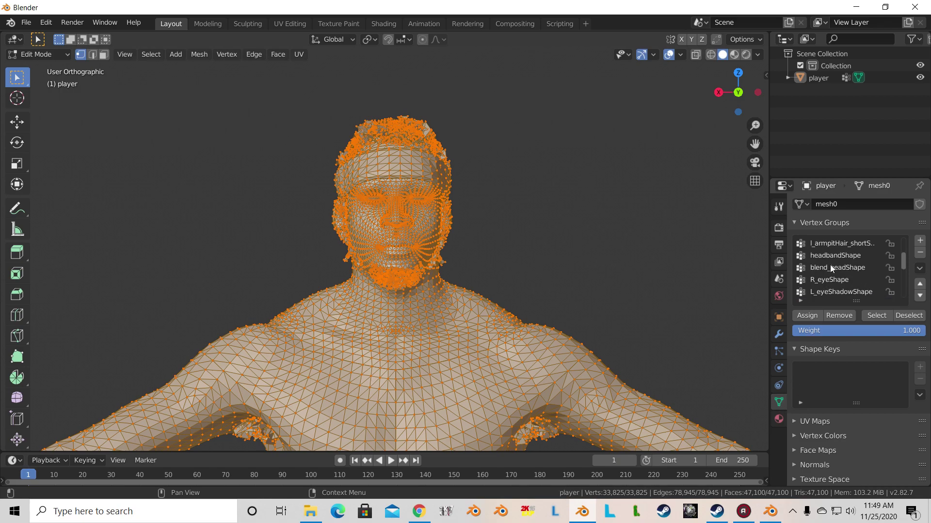
click(905, 317)
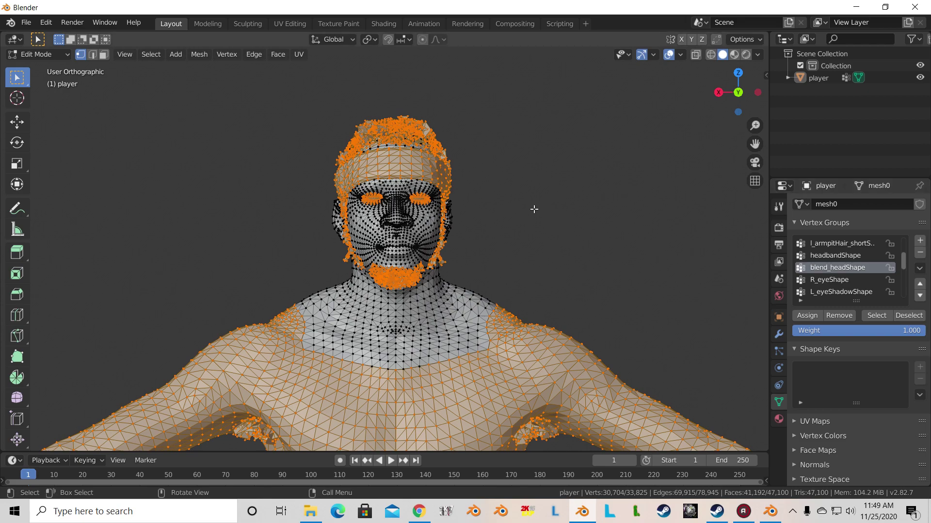
key(x)
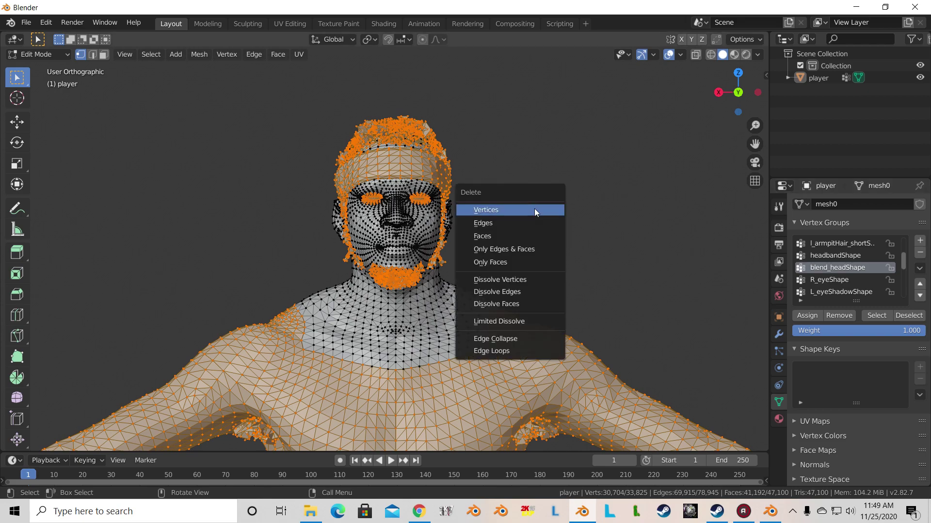
click(534, 210)
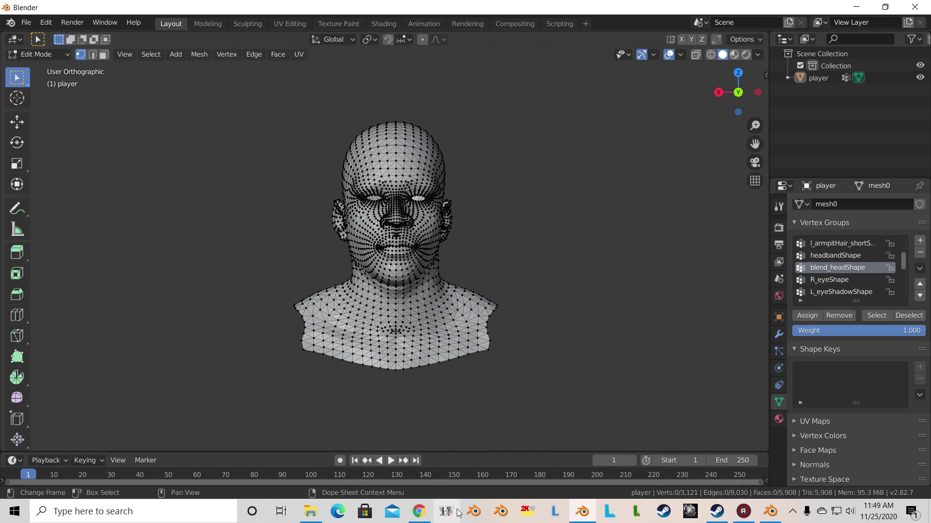
Step: Copy the whole 2K16 player model in Blender 2.72, then return to Blender 2.82a
click(582, 512)
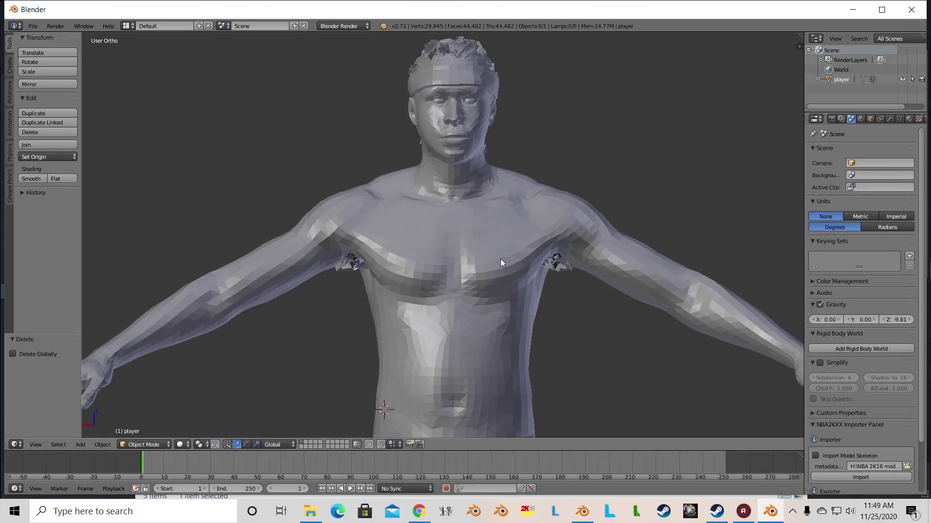
click(557, 153)
key(a)
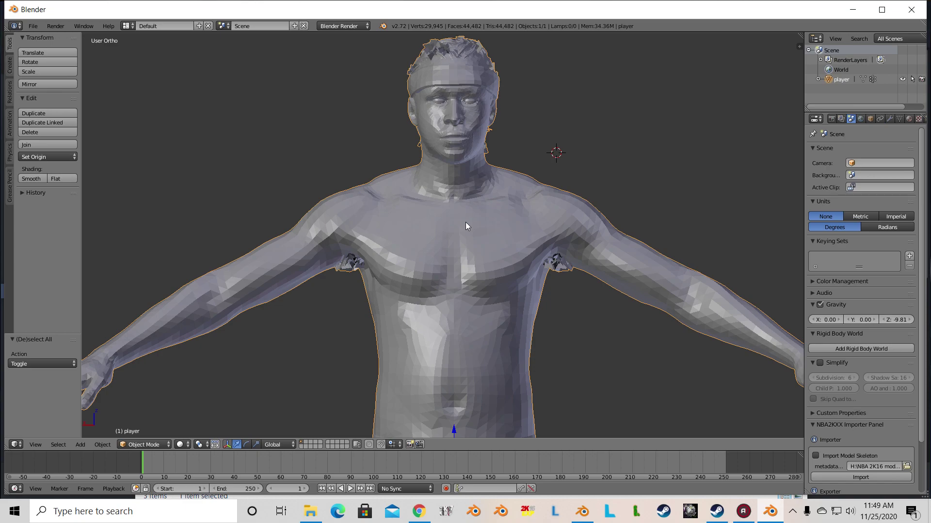
key(ctrl+c)
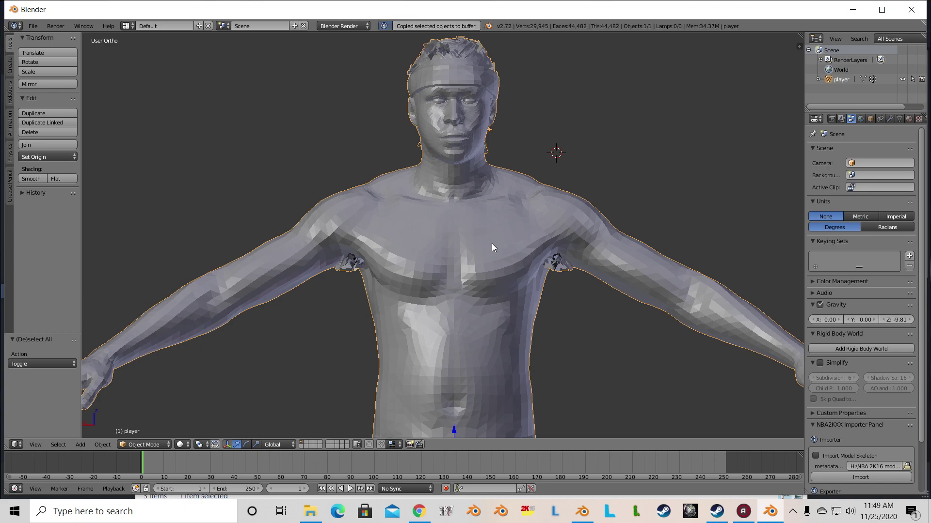
click(770, 511)
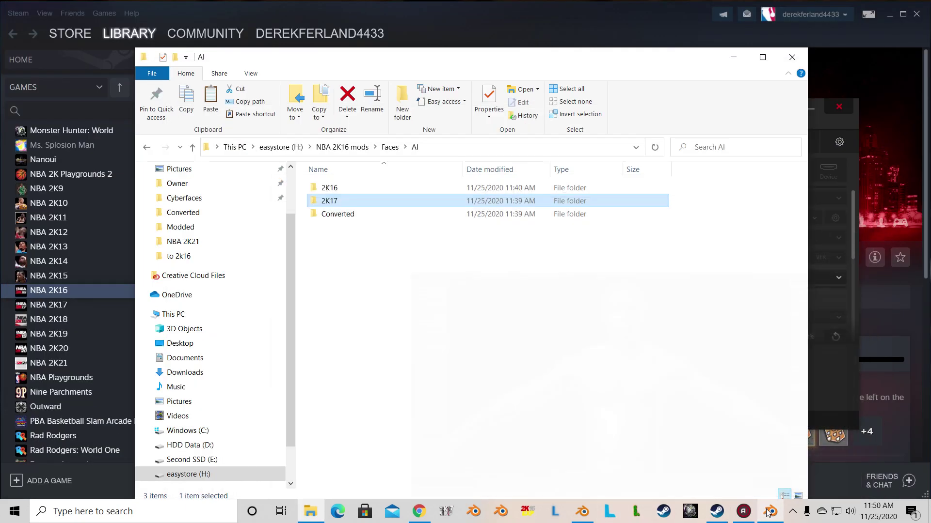
click(770, 511)
click(582, 512)
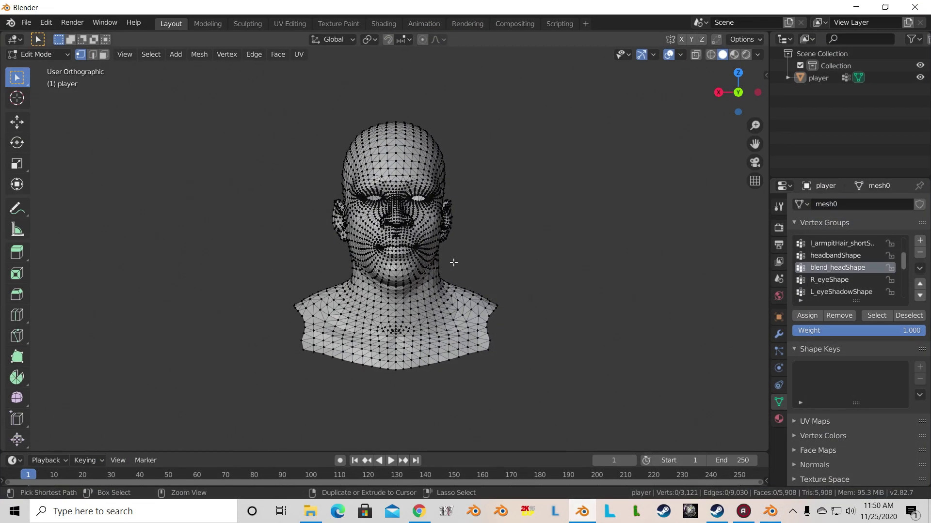
Step: In Object Mode, paste the 2K16 model as player.001 and make it the active object
click(38, 54)
click(35, 69)
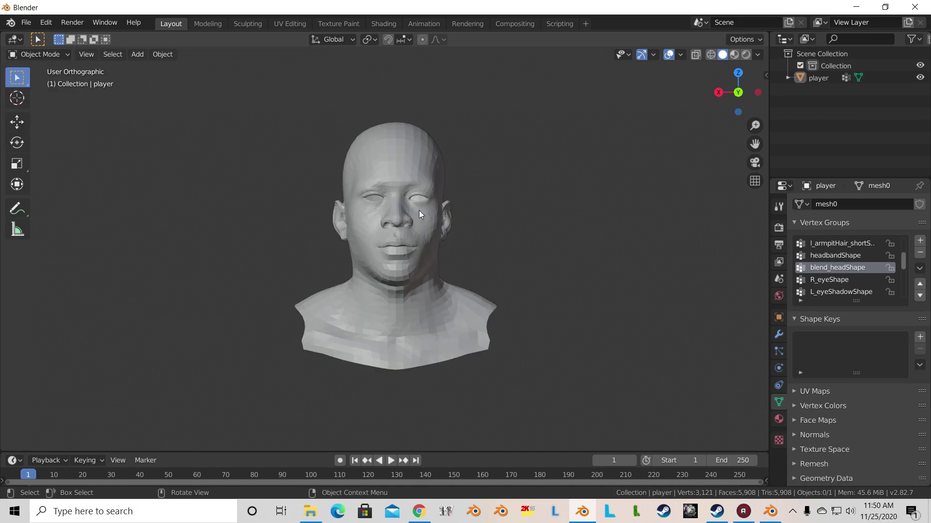
key(ctrl)
key(ctrl+v)
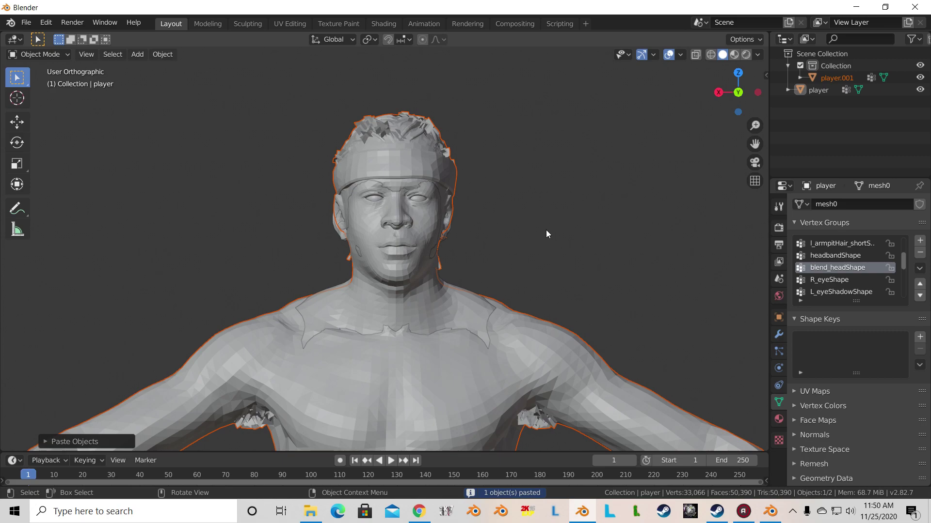
scroll(507, 250, down, 2)
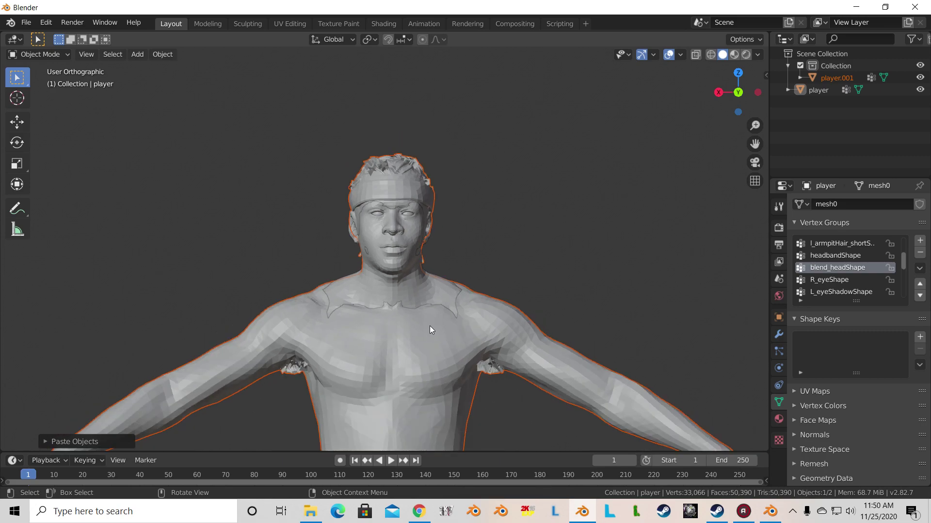
click(419, 337)
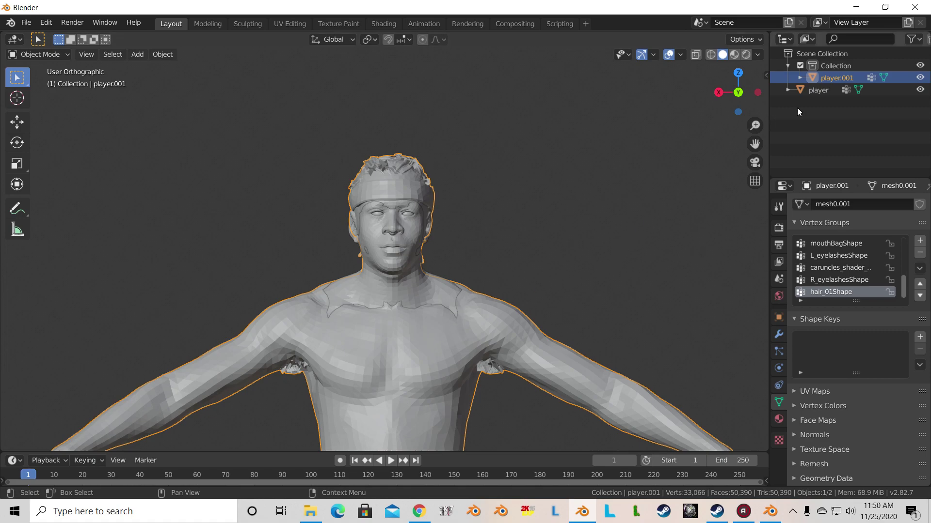
Step: Set player.001's Mesh Data Transfer to Active space, source player, vertex group blend_headShape
scroll(841, 439, down, 2)
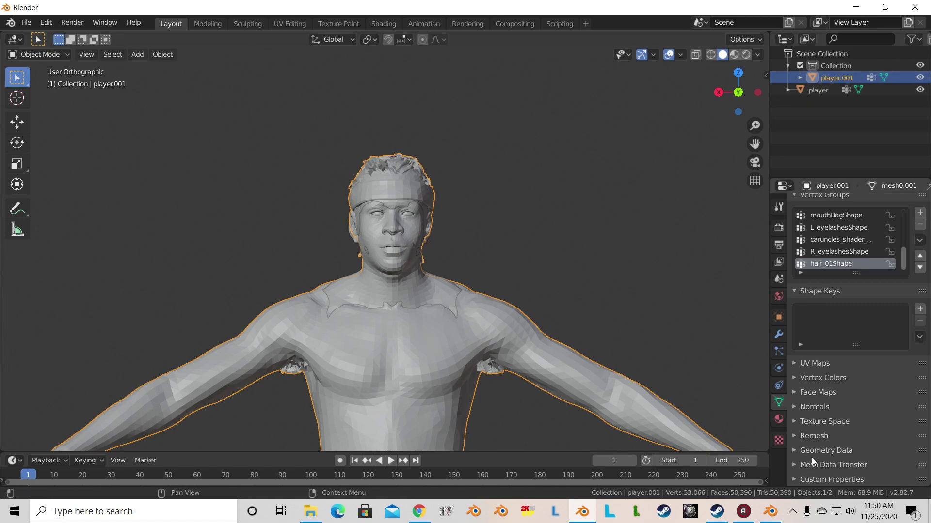
click(792, 464)
scroll(808, 456, down, 3)
scroll(807, 454, down, 4)
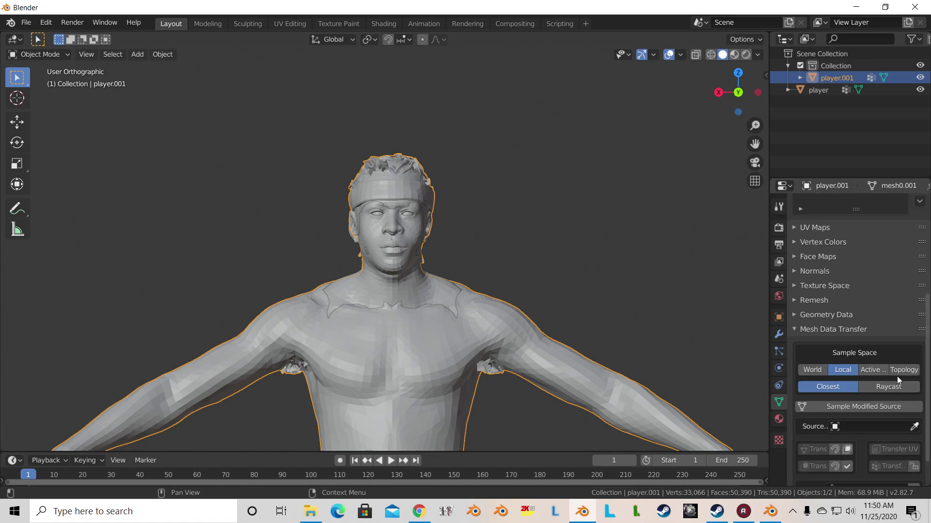
click(873, 370)
click(862, 423)
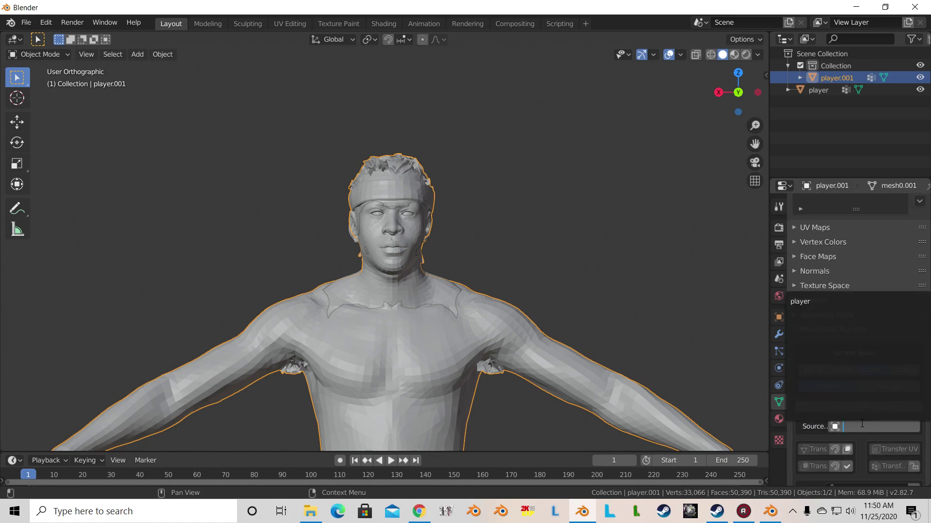
click(858, 304)
scroll(838, 346, down, 2)
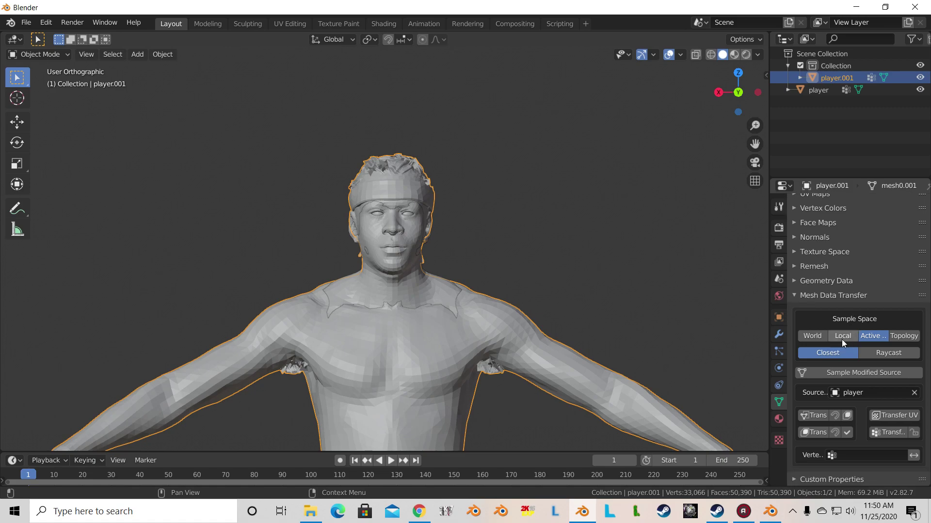
click(861, 455)
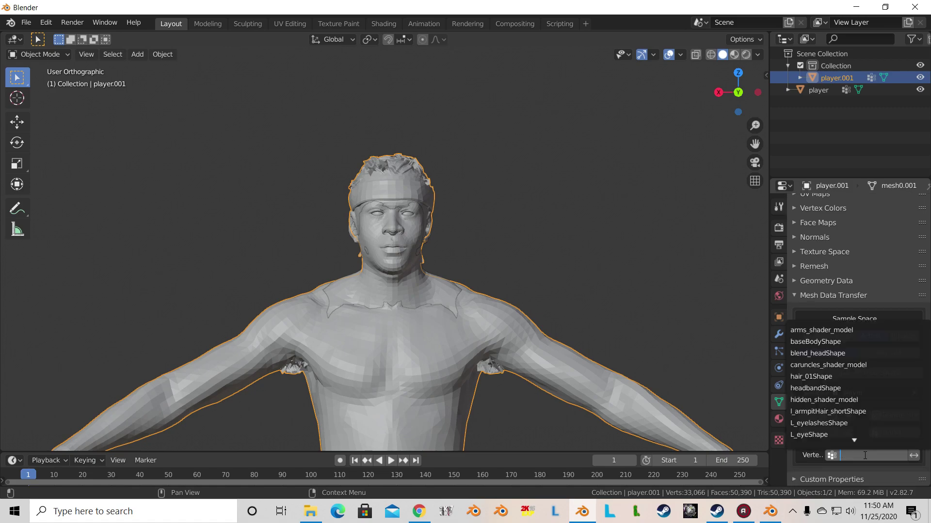
click(851, 352)
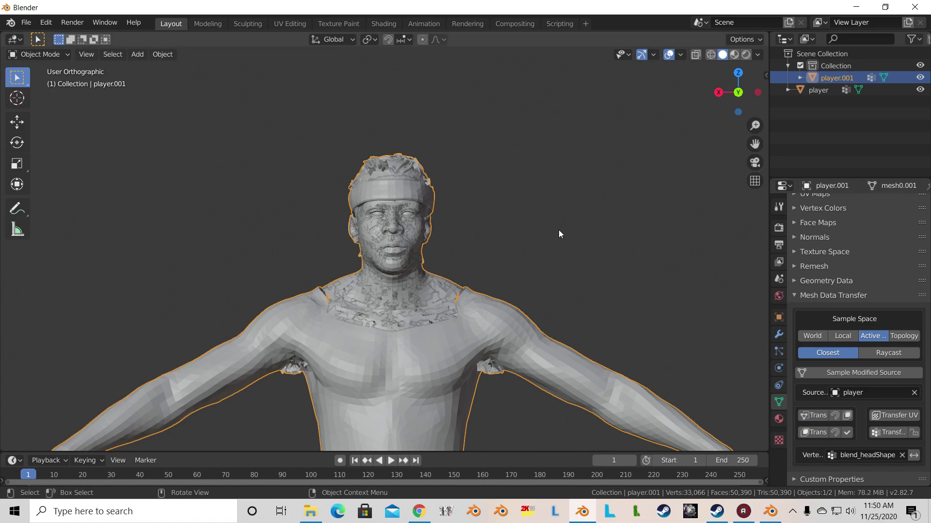
Step: Toggle player.001's visibility off and on, then switch to Edit Mode
scroll(480, 226, up, 3)
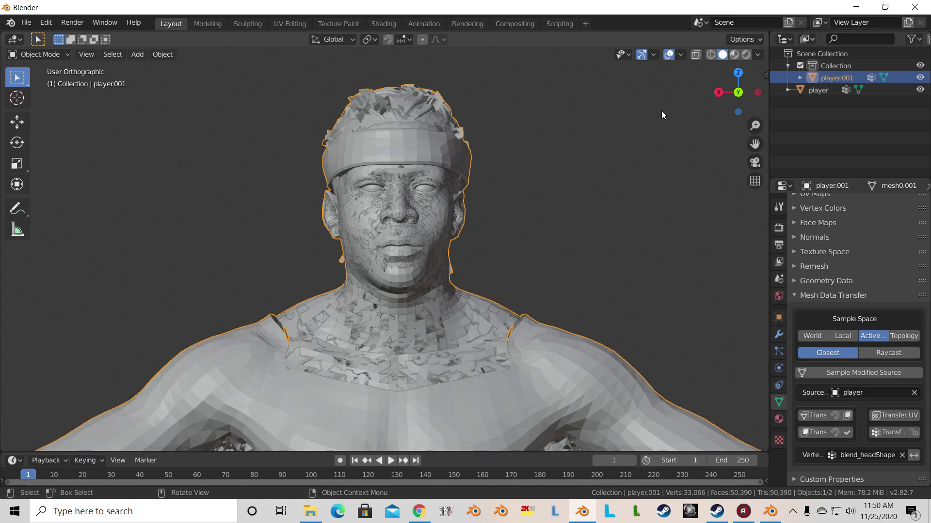
click(921, 78)
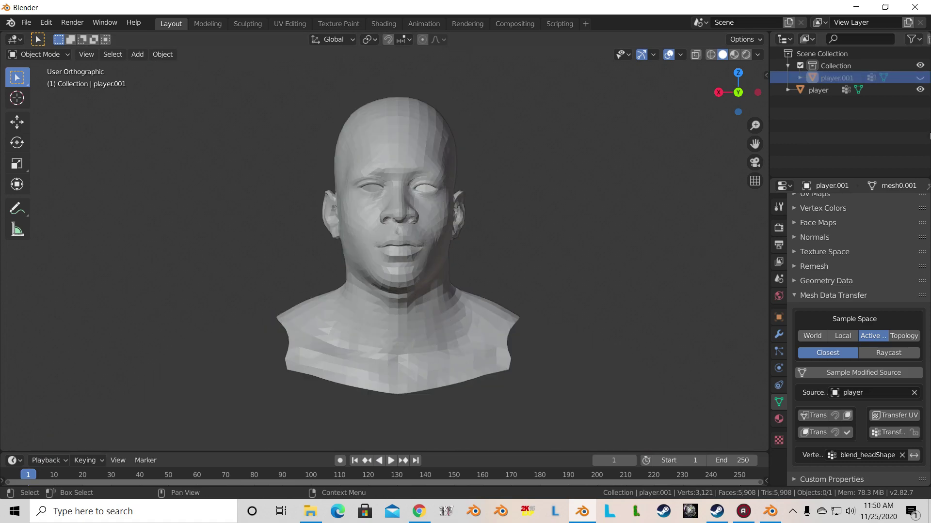
click(921, 78)
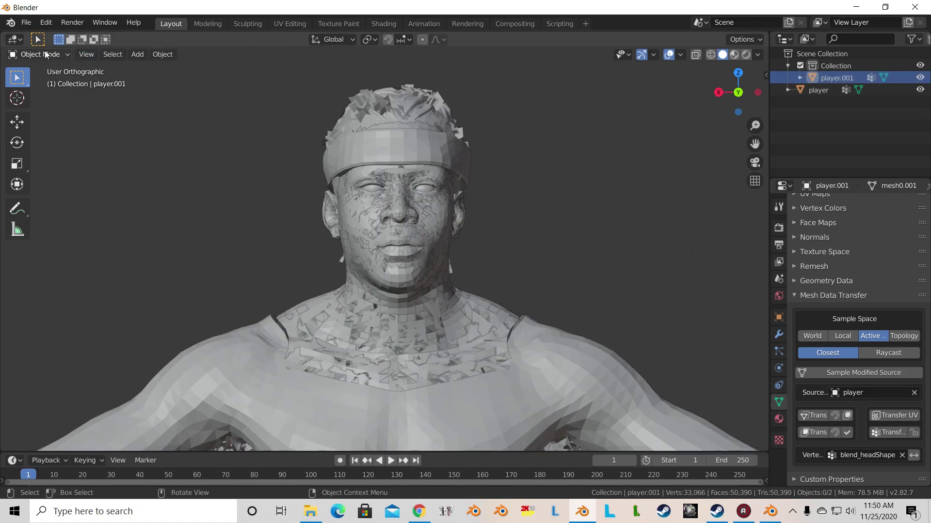
click(47, 55)
click(48, 81)
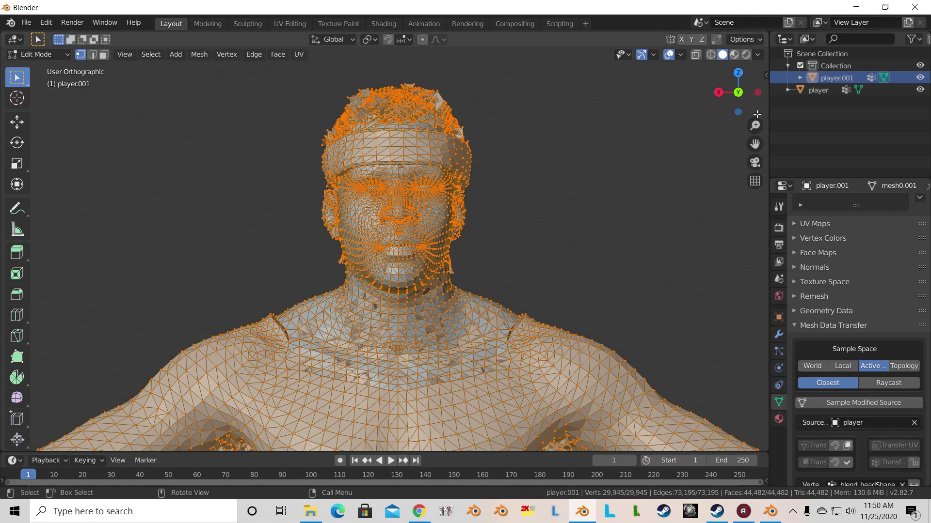
Step: With player.001 hidden, delete the plain player object, then unhide player.001
click(921, 78)
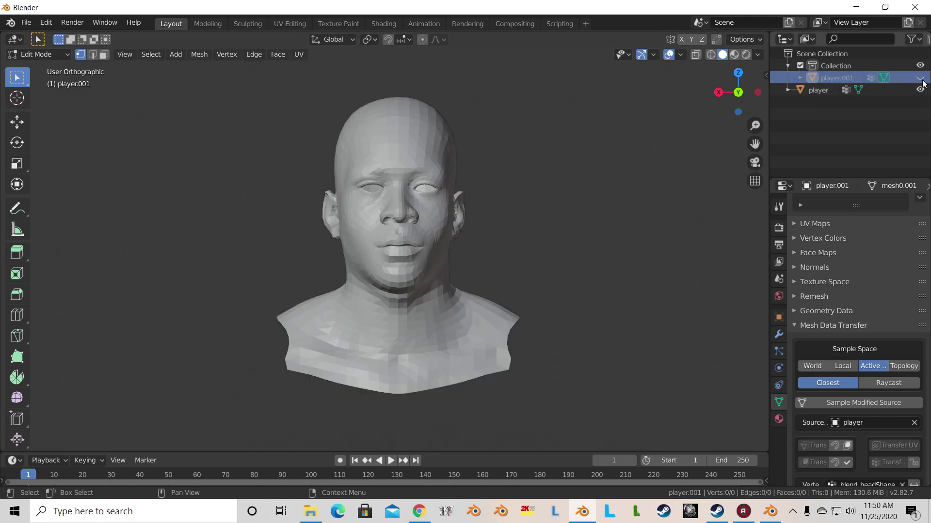
click(820, 91)
right_click(820, 92)
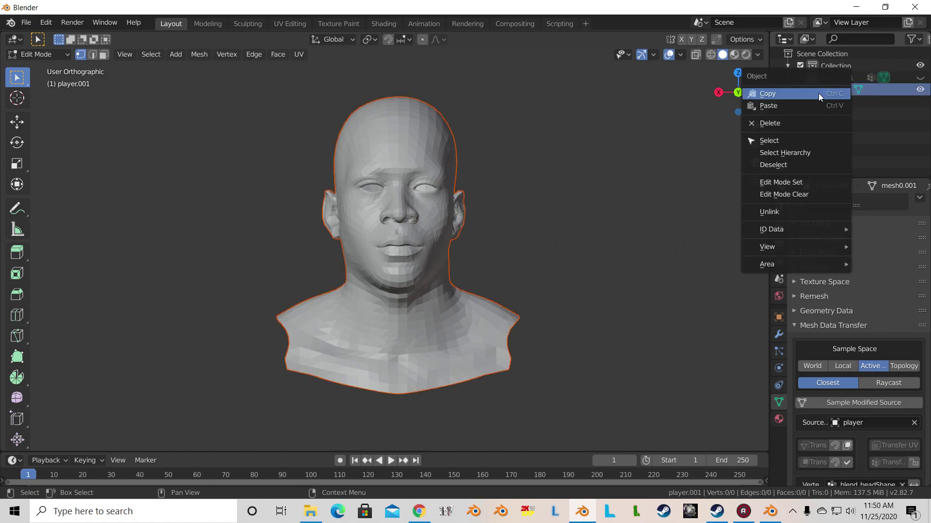
click(805, 115)
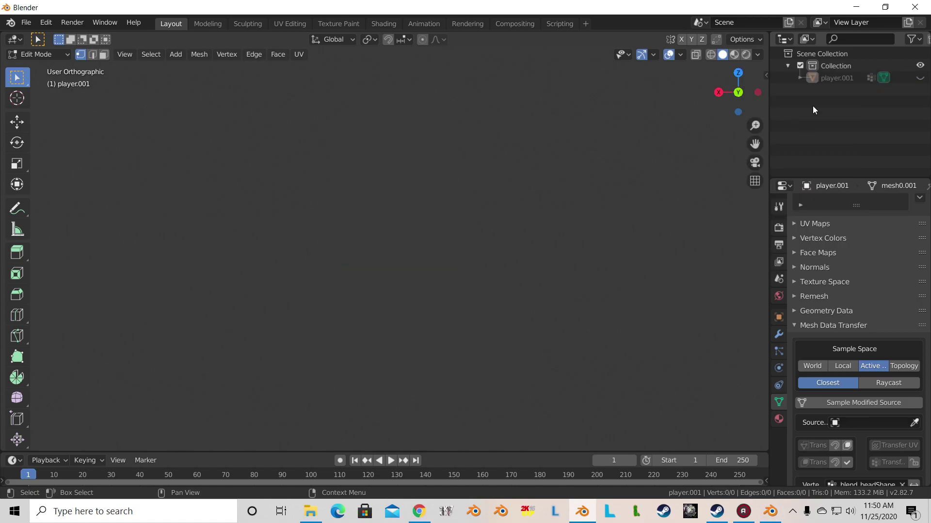
click(920, 78)
Step: Rename player.001 to 'player' in the Outliner
double_click(846, 77)
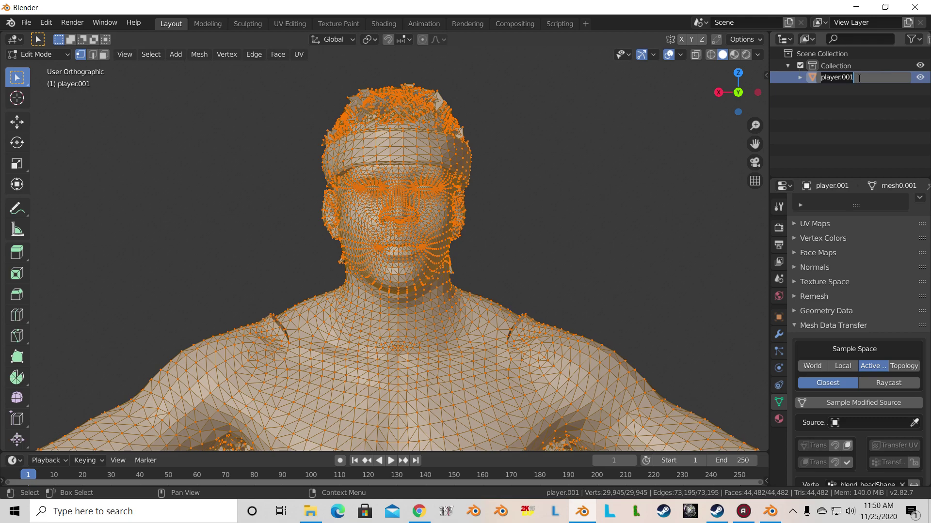
click(859, 78)
key(Return)
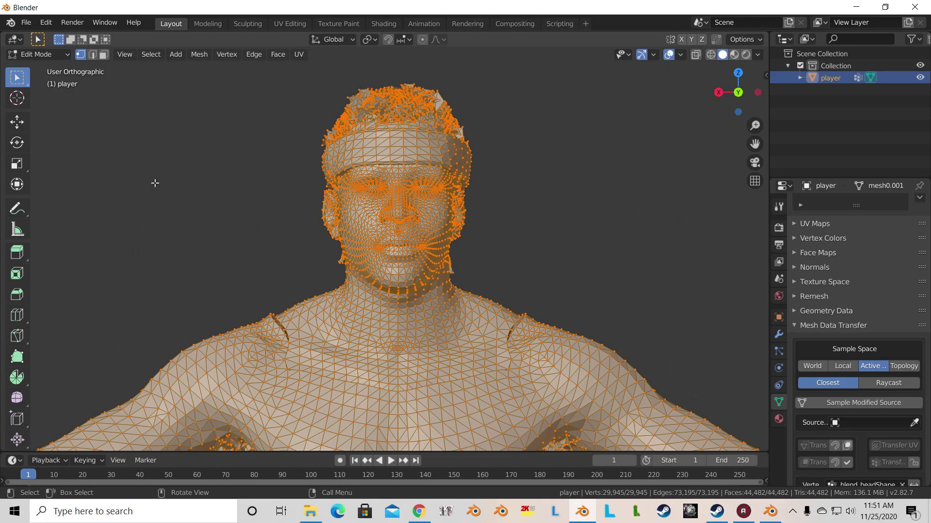
Step: Deselect all vertices and orbit and zoom around the head
click(670, 193)
scroll(607, 195, up, 2)
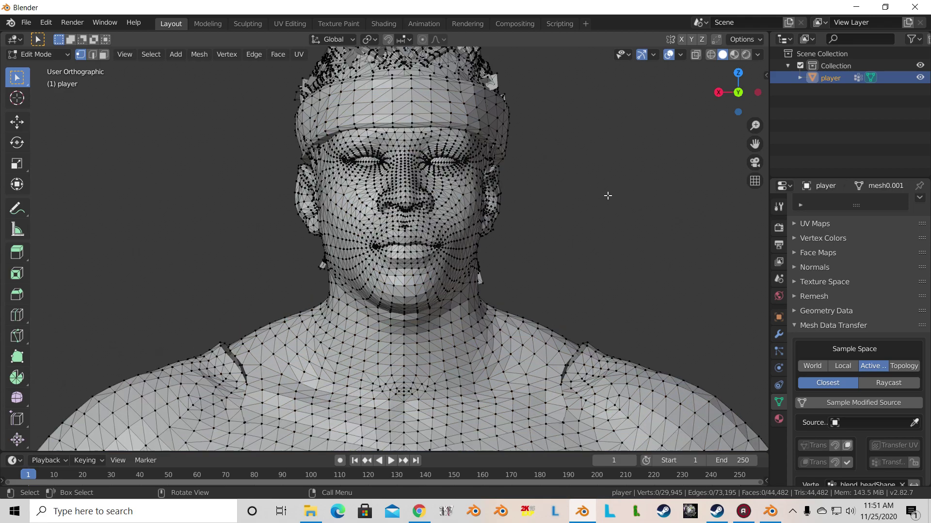
scroll(608, 195, up, 1)
scroll(572, 207, down, 2)
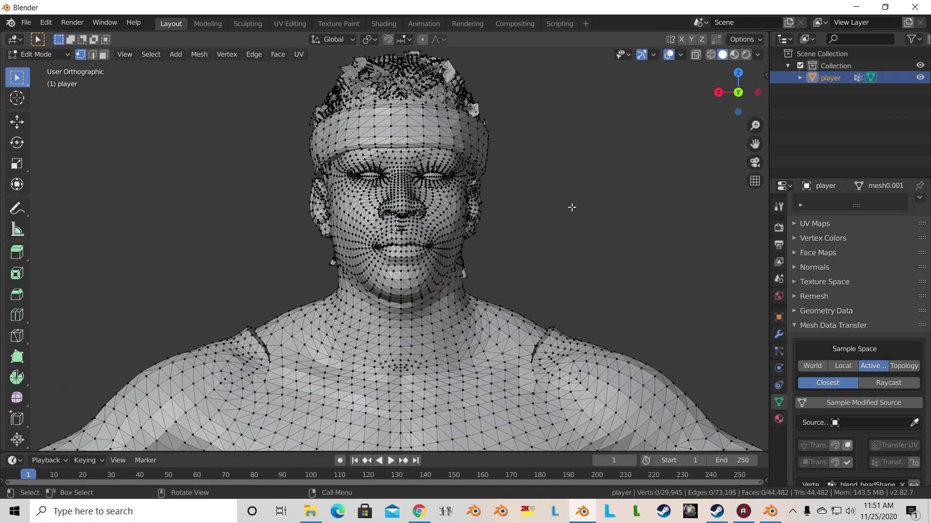
scroll(572, 207, down, 1)
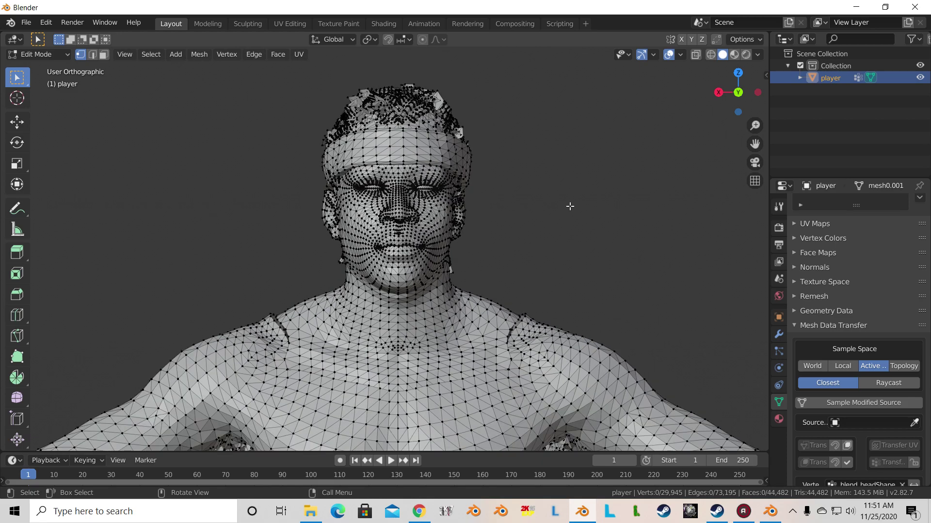
middle_drag(563, 201, 495, 217)
scroll(507, 207, up, 1)
scroll(507, 208, down, 1)
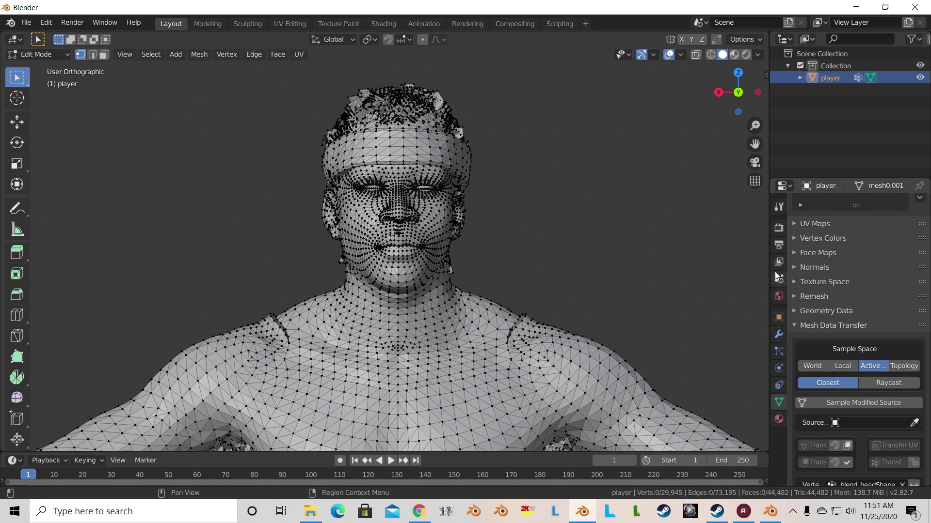
Step: Select the R_eyelashesShape and caruncles vertex groups' vertices
scroll(827, 348, up, 6)
scroll(827, 348, up, 3)
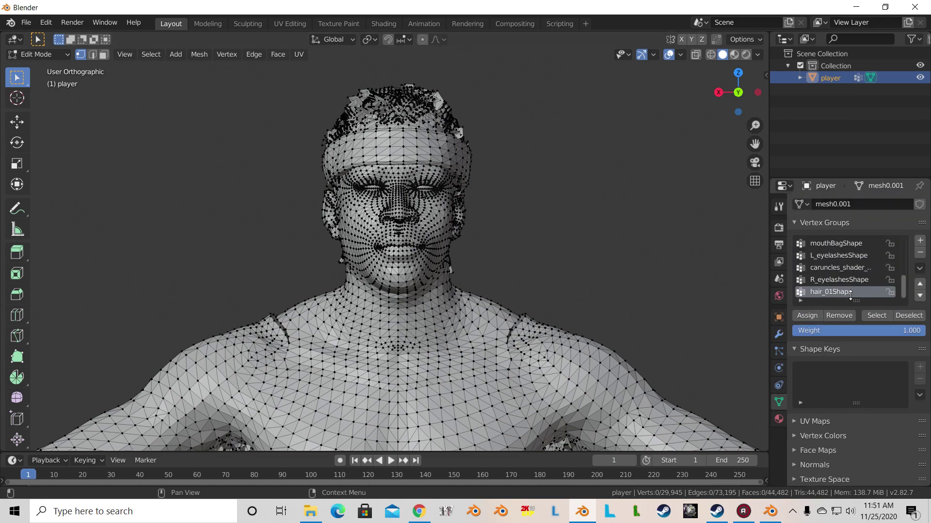
click(873, 318)
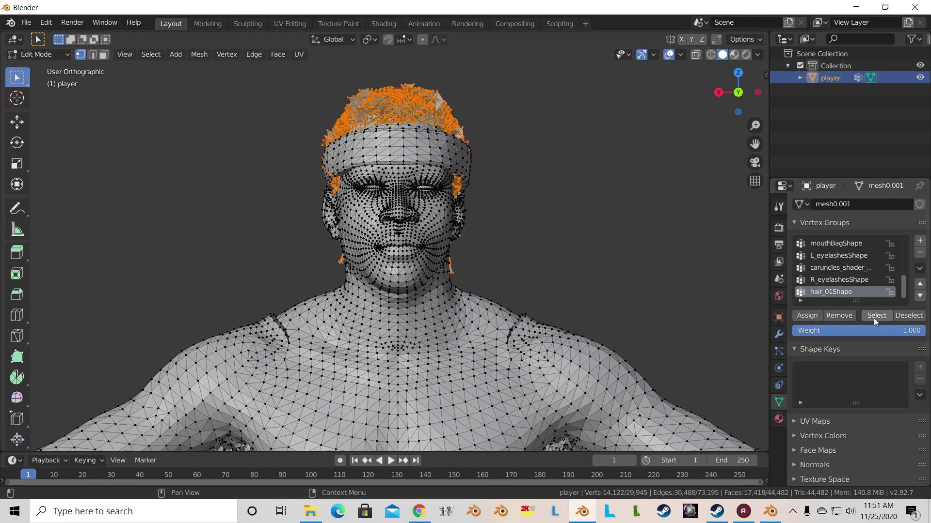
click(909, 318)
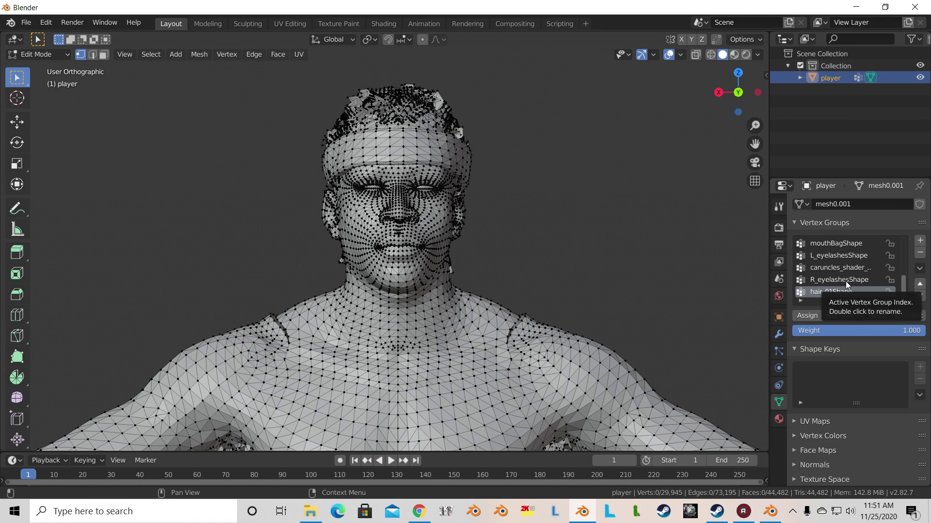
click(845, 281)
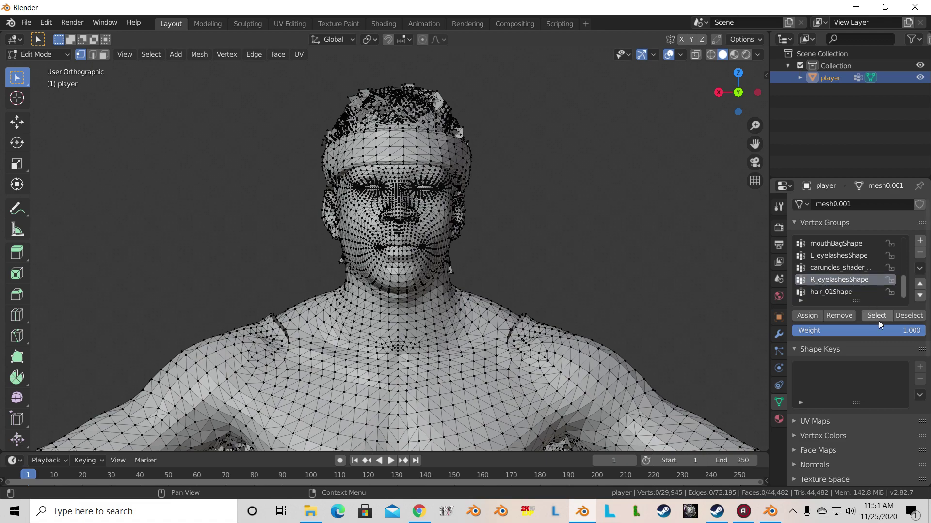
click(876, 315)
click(851, 268)
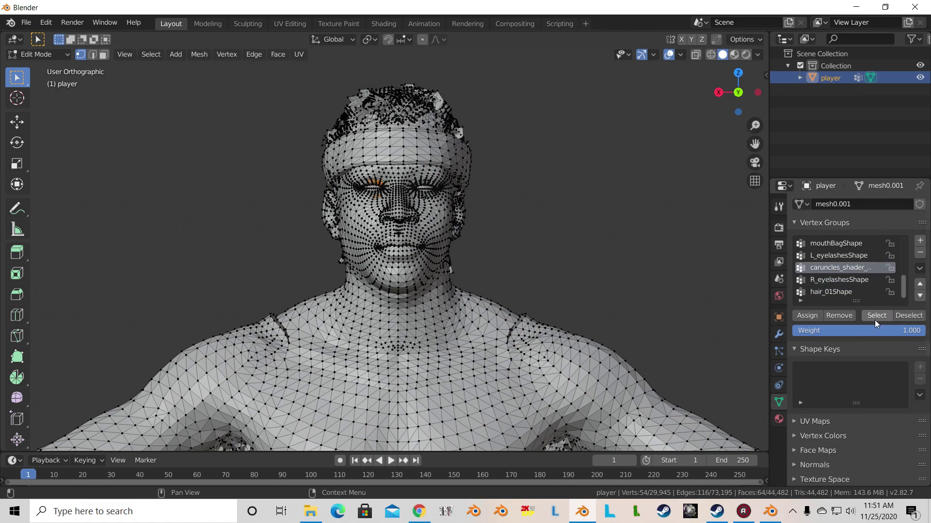
click(876, 316)
Step: Add the L_eyelashesShape and L_eyeShape vertices to the selection
click(846, 256)
click(877, 315)
scroll(847, 274, up, 1)
click(846, 256)
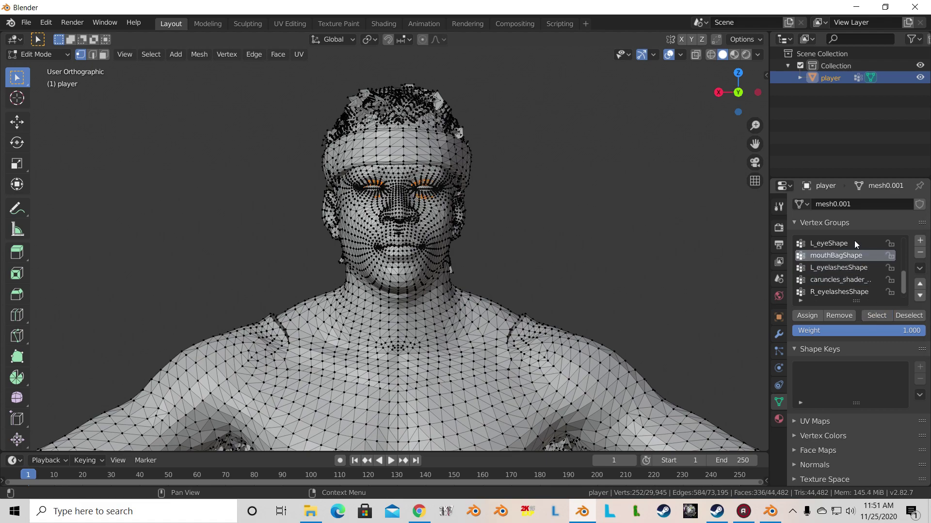
click(854, 242)
click(876, 315)
Step: Frame the face and move the selected eye vertices down along Z
scroll(653, 169, up, 4)
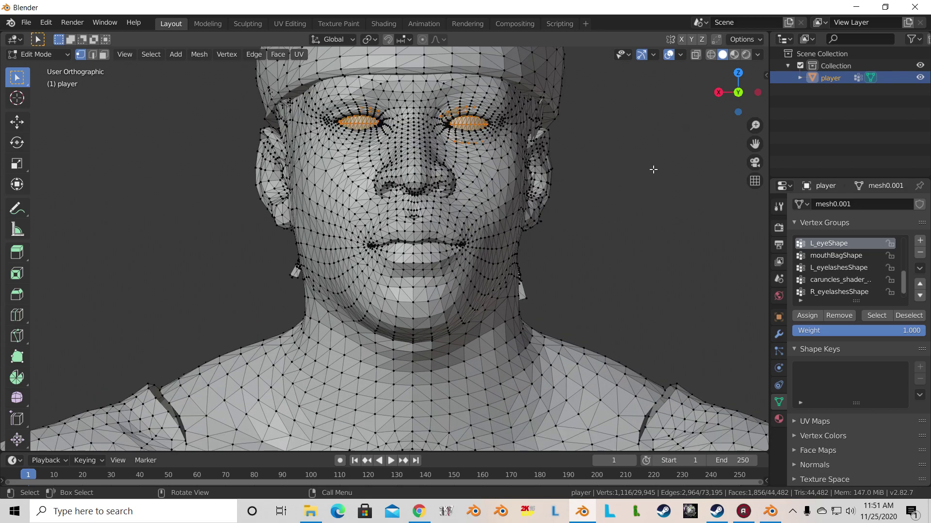
drag(755, 144, 580, 140)
scroll(580, 140, up, 4)
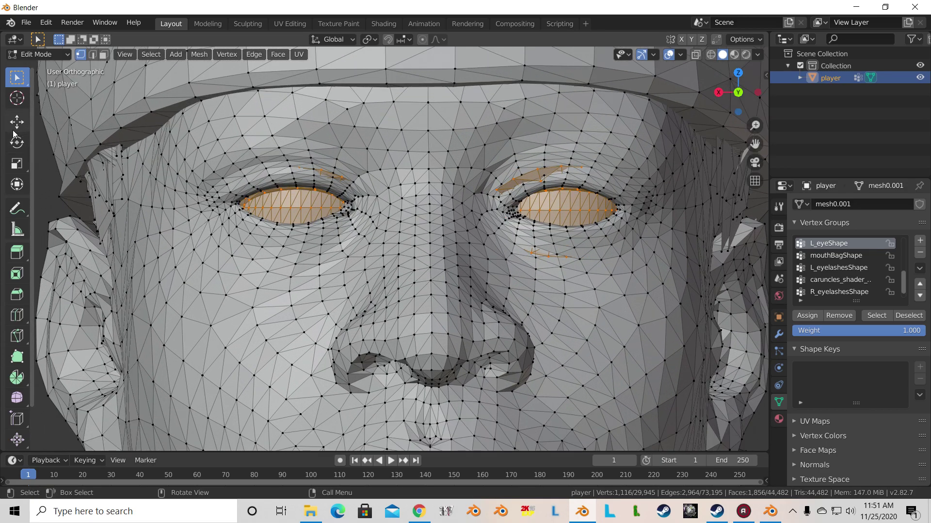
click(17, 121)
scroll(406, 206, down, 2)
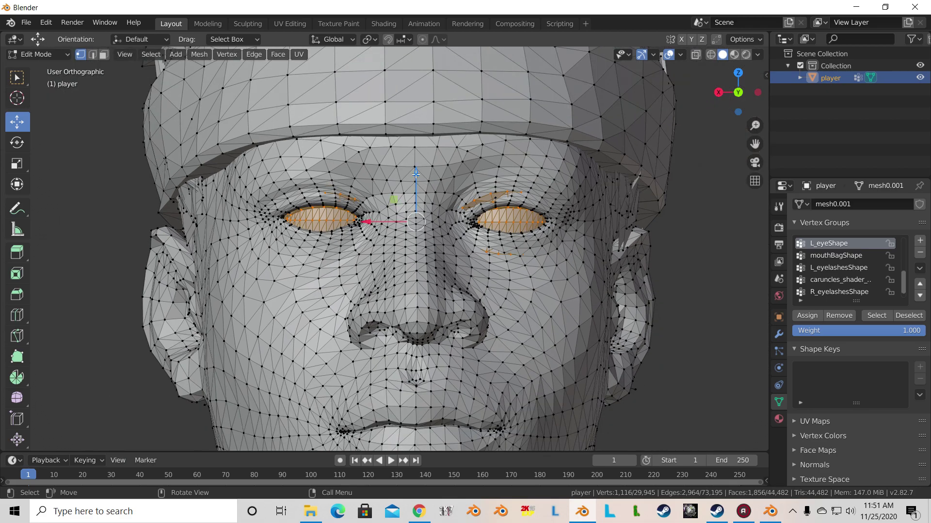
drag(415, 174, 408, 172)
scroll(401, 184, down, 2)
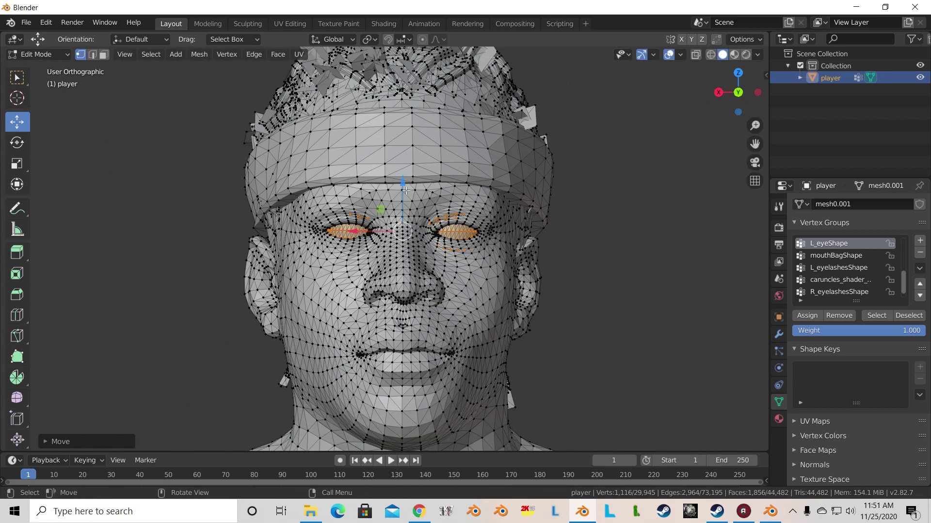
Step: Shift the eye vertices along Y, undo a trial X nudge, and check from the side
middle_drag(404, 190, 415, 243)
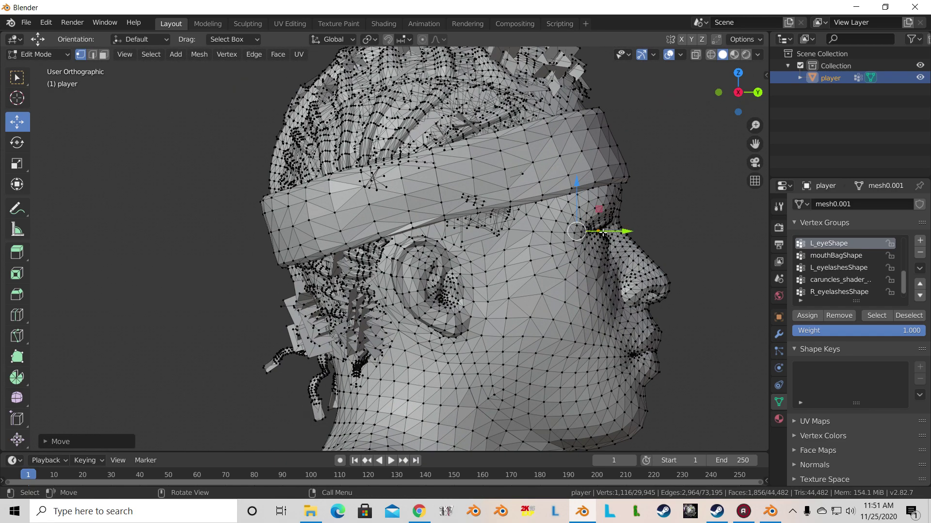
drag(615, 231, 627, 231)
middle_drag(626, 232, 456, 256)
scroll(429, 257, up, 6)
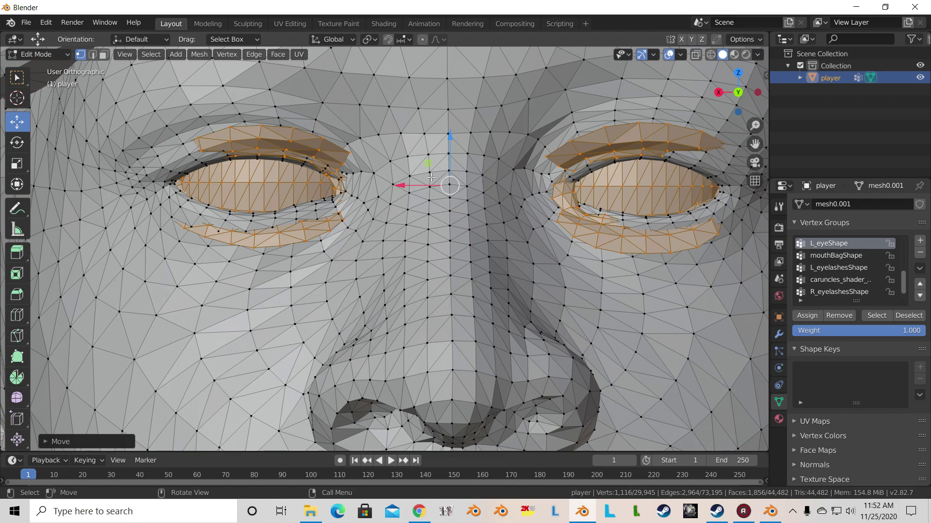
drag(421, 186, 419, 187)
key(ctrl+z)
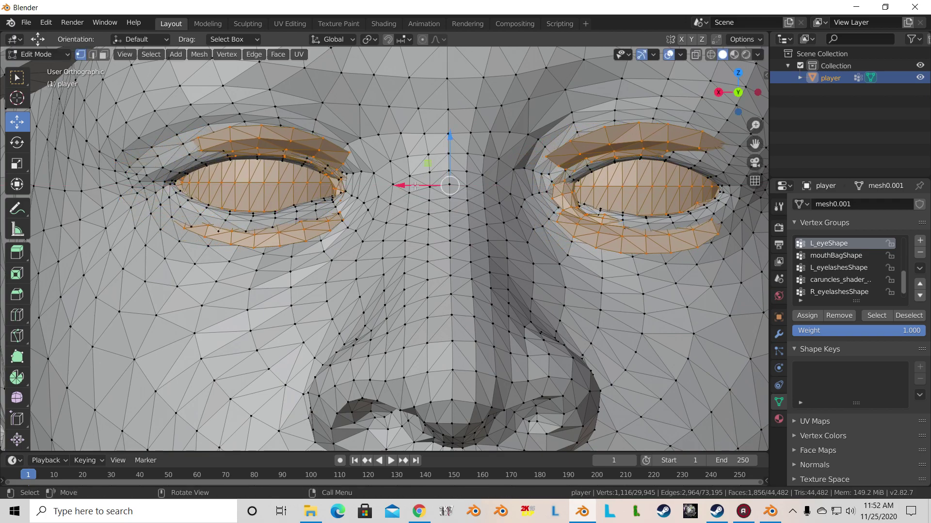
scroll(413, 185, down, 2)
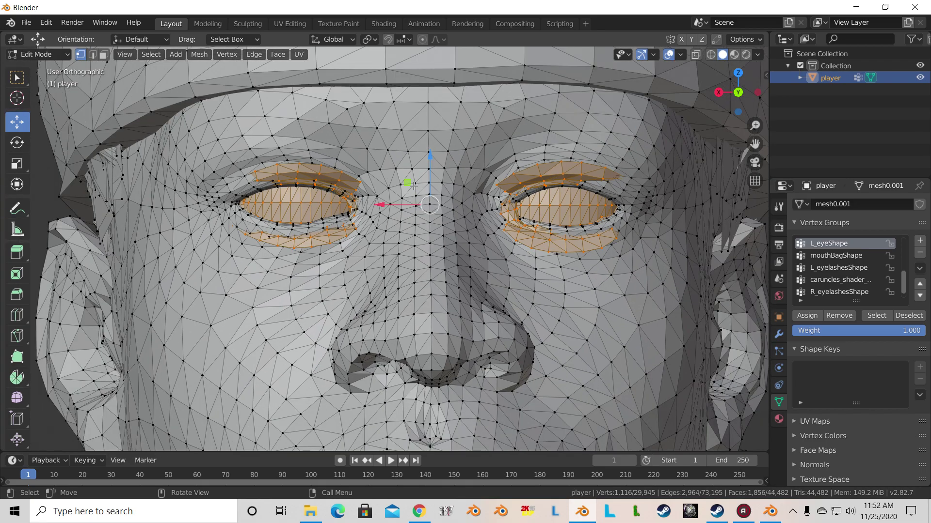
scroll(413, 185, down, 1)
scroll(413, 185, up, 2)
scroll(413, 186, down, 1)
scroll(413, 186, down, 1)
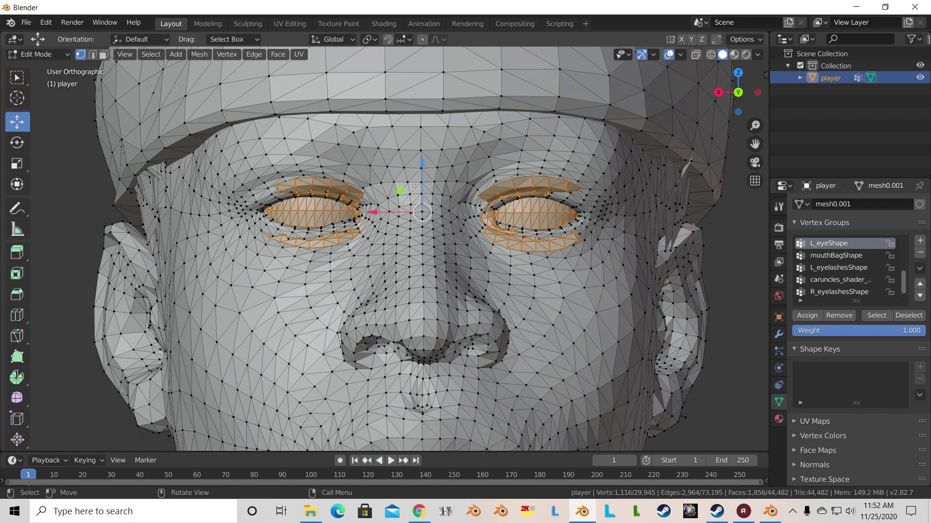
scroll(413, 185, down, 3)
scroll(414, 185, up, 2)
middle_drag(413, 186, 629, 254)
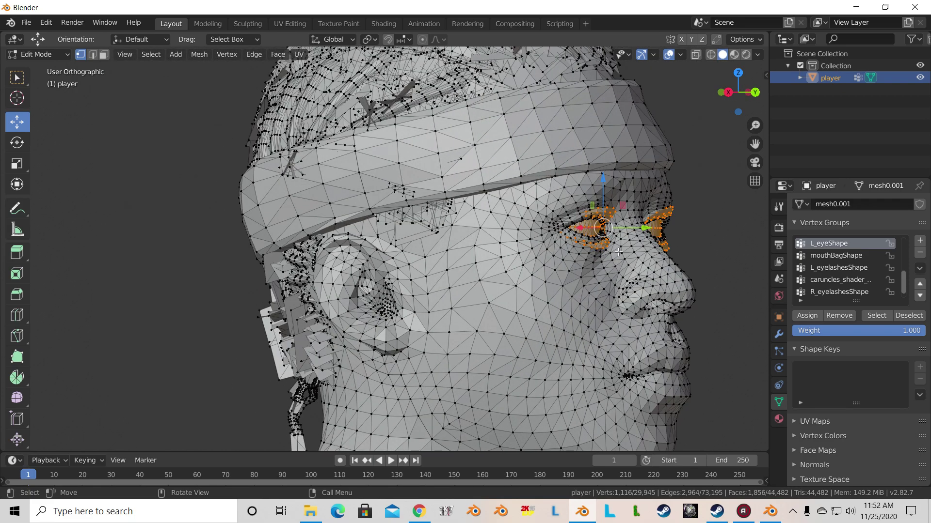
Step: Deselect the eyeball group and scale the remaining eyelid rims to about 0.32
key(KP_6)
key(KP_6)
key(KP_6)
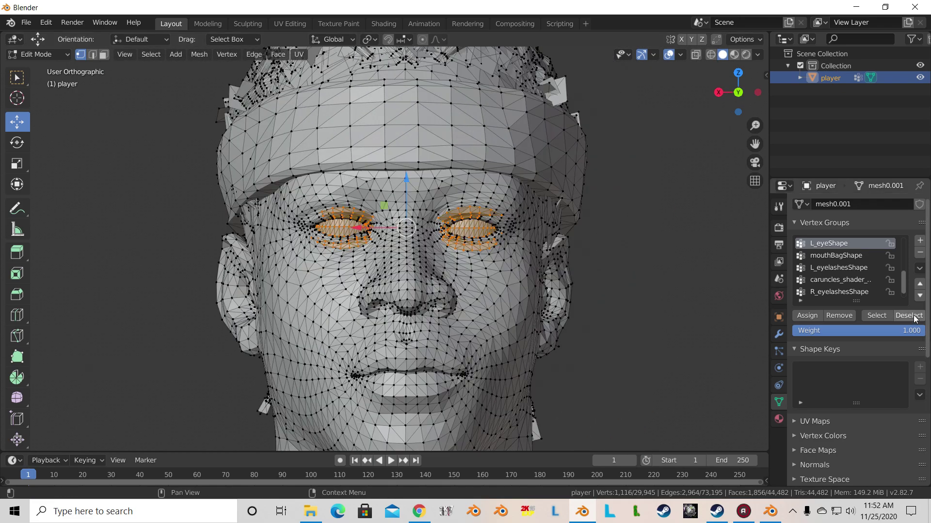
click(909, 315)
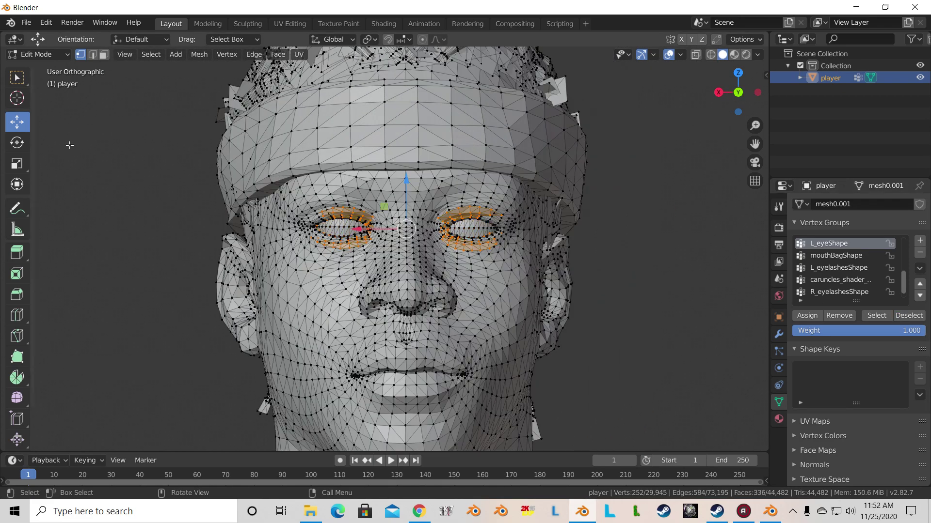
click(15, 167)
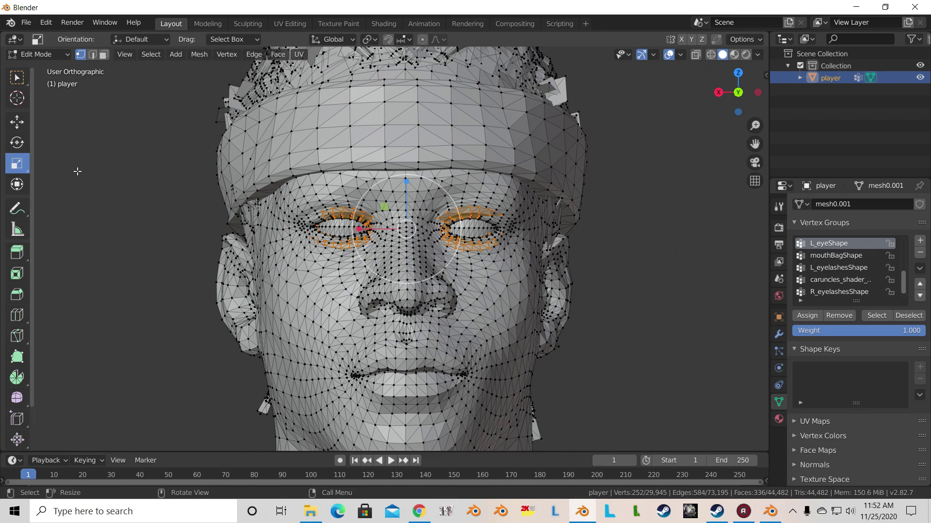
drag(406, 180, 405, 217)
Step: Push the eyelid rims back along Y, then clear the selection and reselect L_eyeShape vertices
middle_drag(406, 218, 24, 125)
click(17, 121)
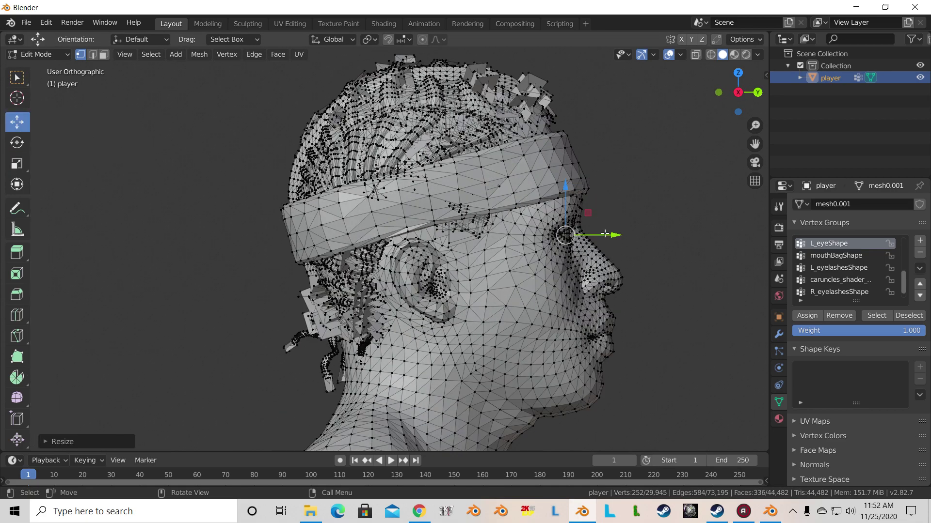
drag(610, 235, 468, 234)
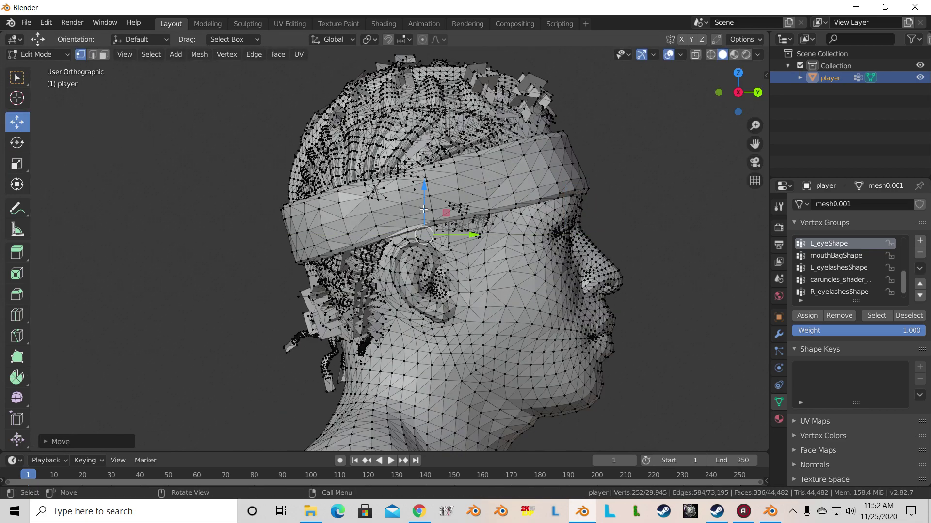
middle_drag(424, 209, 414, 207)
click(698, 315)
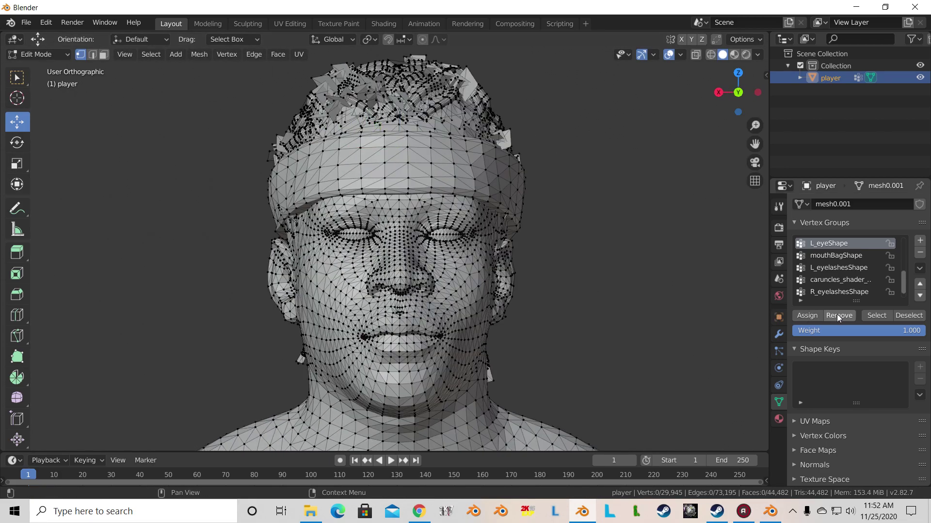
click(877, 316)
scroll(520, 249, up, 5)
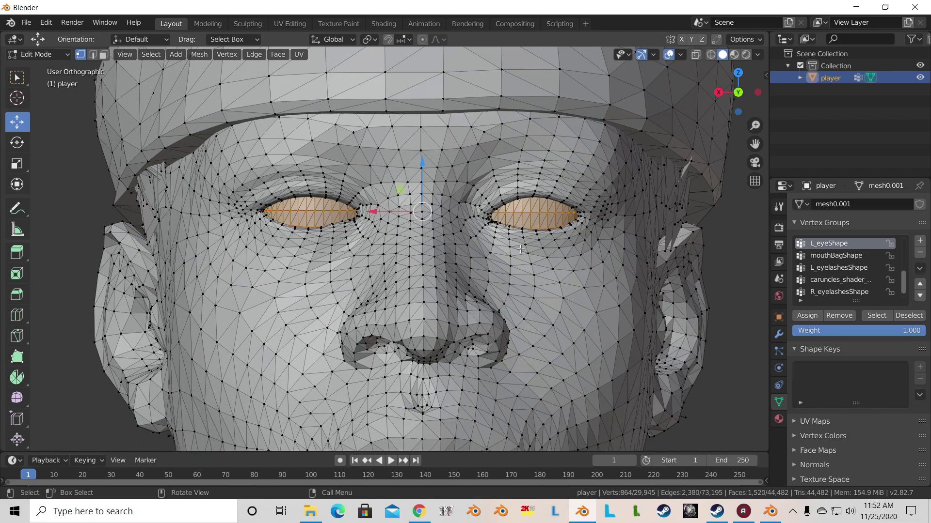
mouse_move(520, 249)
middle_down()
mouse_move(505, 233)
mouse_move(518, 255)
middle_up()
scroll(520, 259, down, 2)
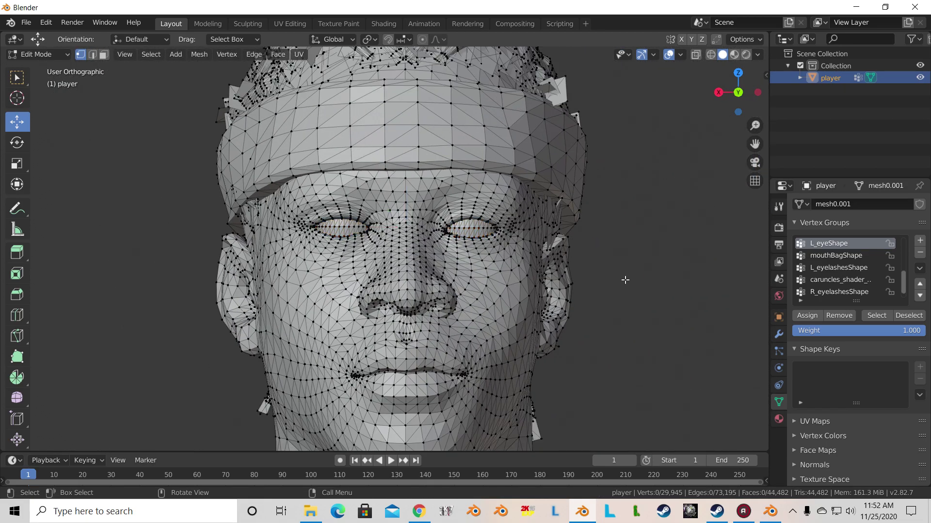
Step: Select the mouthBagShape vertices and move them along Z, X and Y into the mouth
click(825, 256)
click(877, 316)
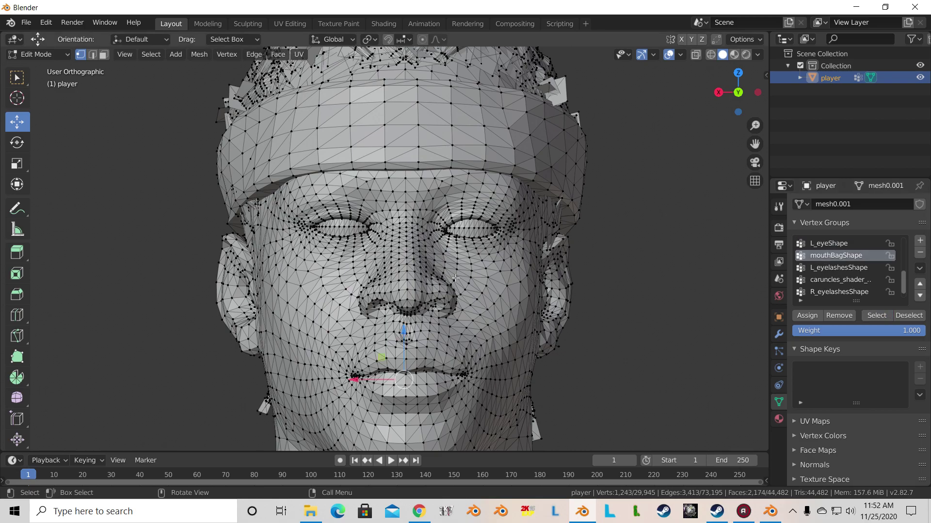
drag(402, 347, 405, 334)
drag(379, 370, 390, 359)
drag(407, 321, 408, 327)
middle_drag(409, 326, 618, 357)
drag(621, 353, 638, 353)
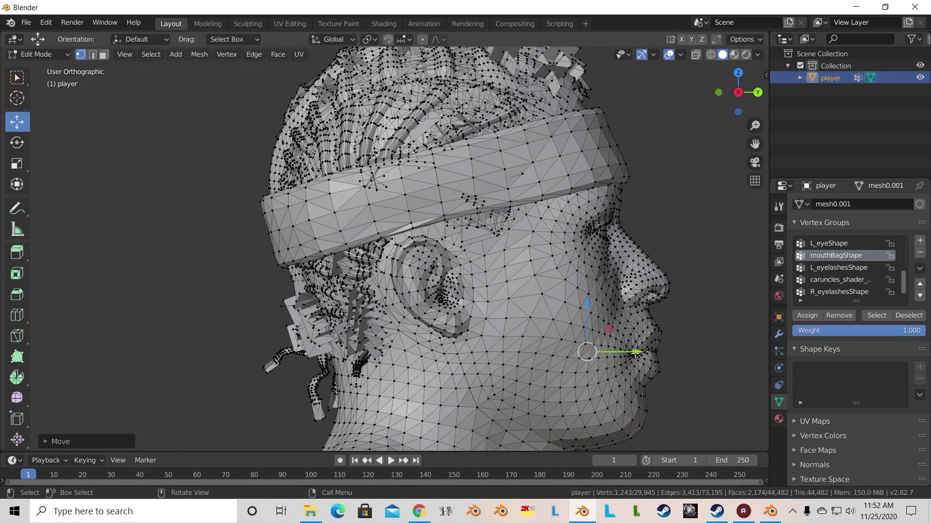
key(KP_6)
middle_drag(636, 350, 552, 358)
scroll(552, 359, down, 4)
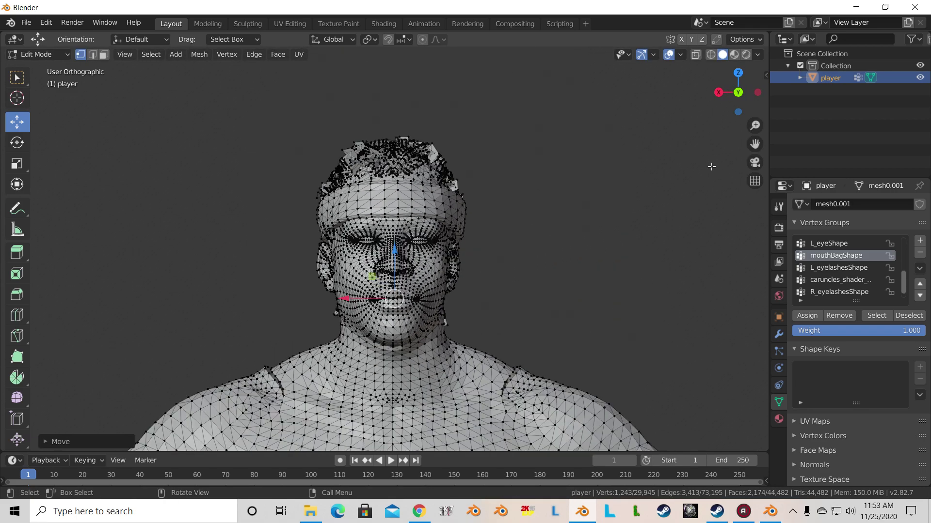
drag(754, 144, 733, 139)
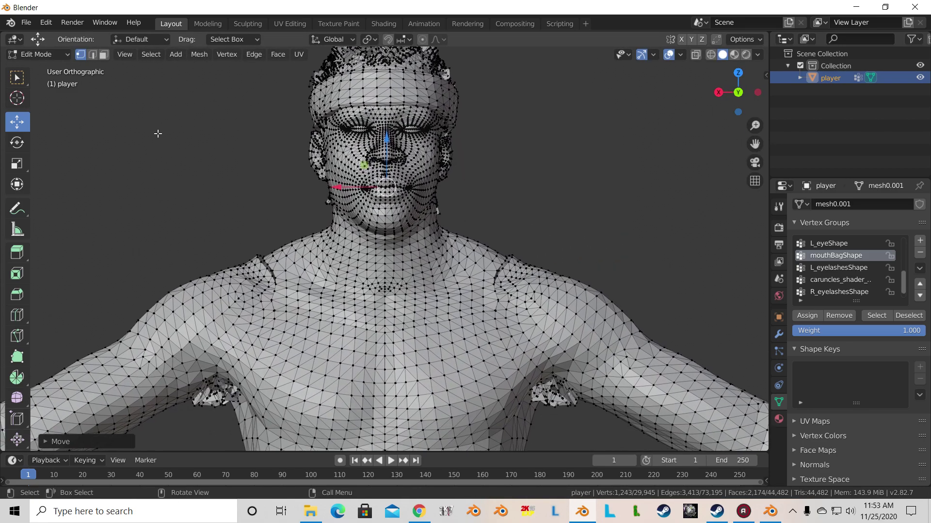
Step: Enter Sculpt Mode and pick the Grab brush at a 150 px radius
click(37, 54)
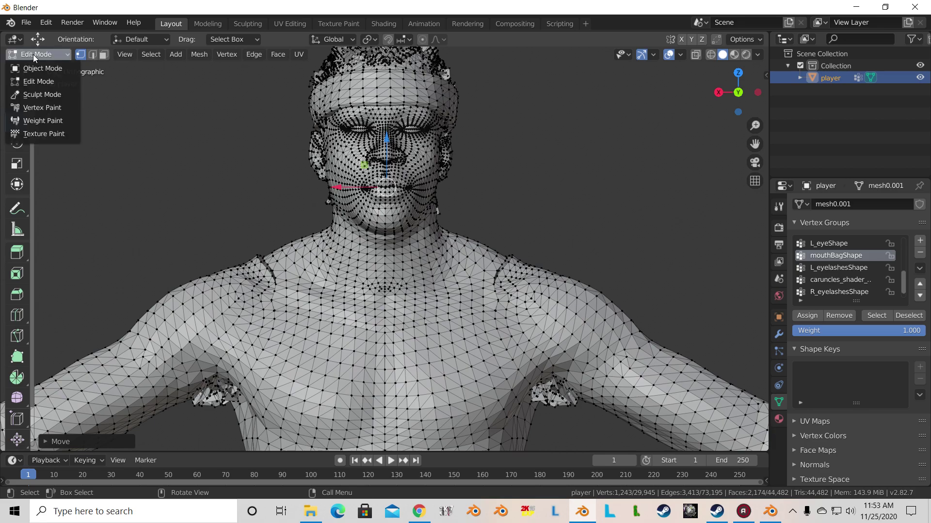
click(37, 94)
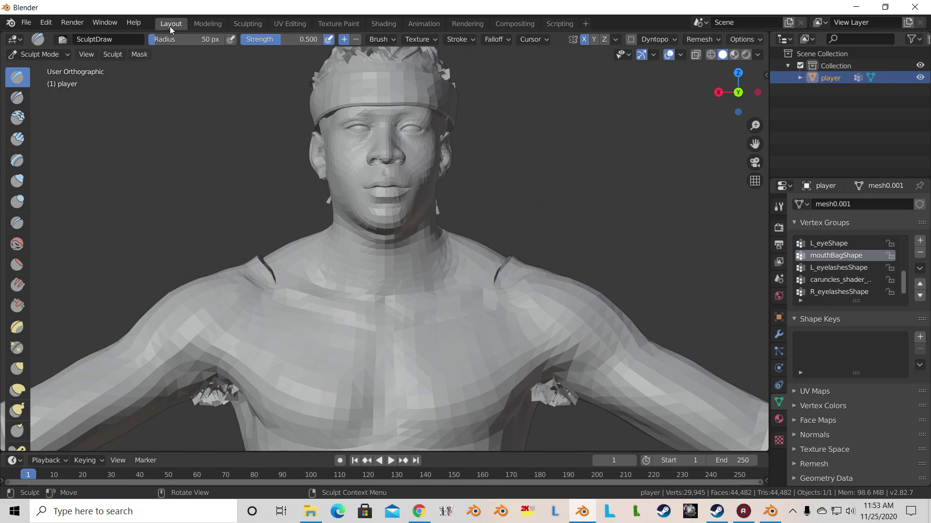
click(166, 40)
text(150)
key(Return)
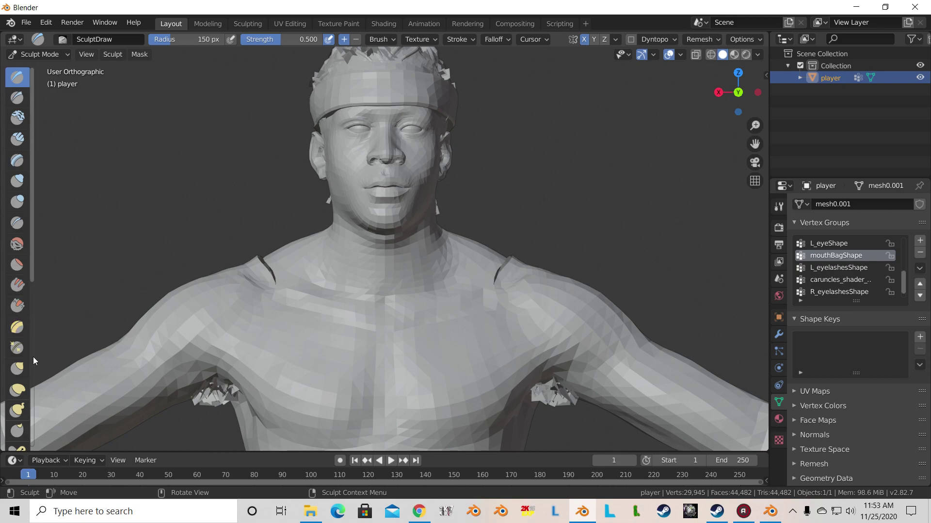
click(18, 368)
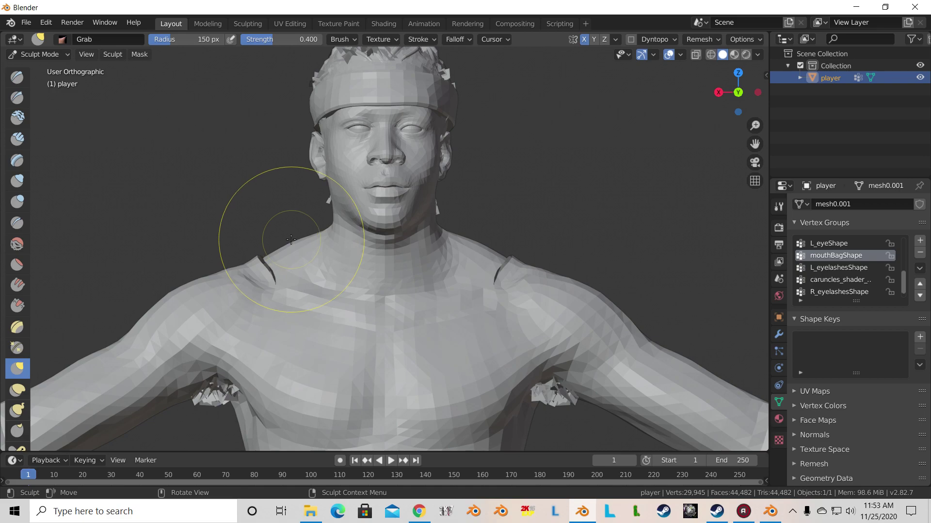
Step: Grab-pull the neck and shoulder creases from the front and side
mouse_move(290, 240)
mouse_down()
mouse_move(303, 240)
mouse_move(249, 270)
mouse_up()
mouse_move(294, 248)
mouse_down()
mouse_move(308, 244)
mouse_move(272, 252)
mouse_up()
mouse_move(271, 252)
middle_down()
mouse_move(166, 253)
mouse_move(254, 295)
mouse_move(276, 294)
middle_up()
mouse_move(307, 277)
mouse_down()
mouse_move(316, 269)
mouse_move(296, 303)
mouse_up()
mouse_move(293, 305)
mouse_down()
mouse_move(295, 327)
mouse_move(272, 354)
mouse_move(287, 360)
mouse_move(268, 351)
mouse_up()
middle_drag(150, 284, 16, 318)
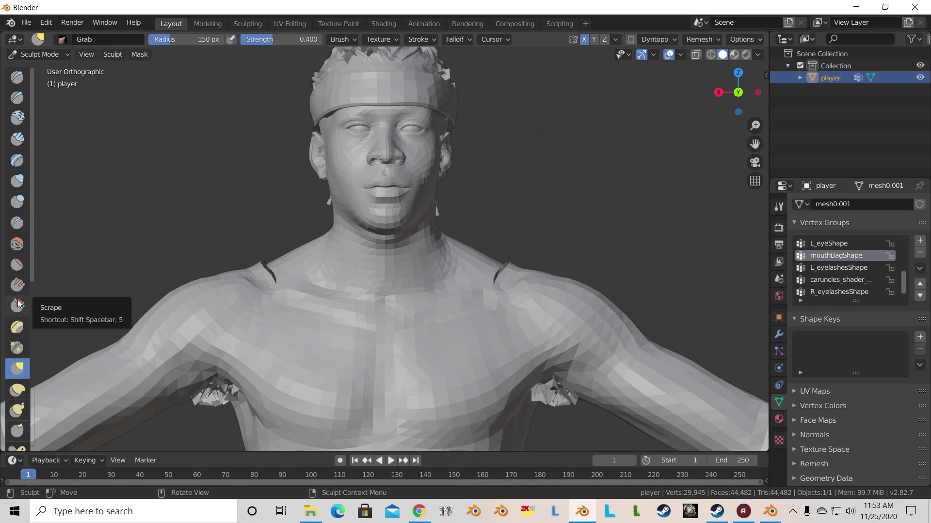
Step: Switch to the Flatten/Contrast brush with a 100 px radius
click(17, 264)
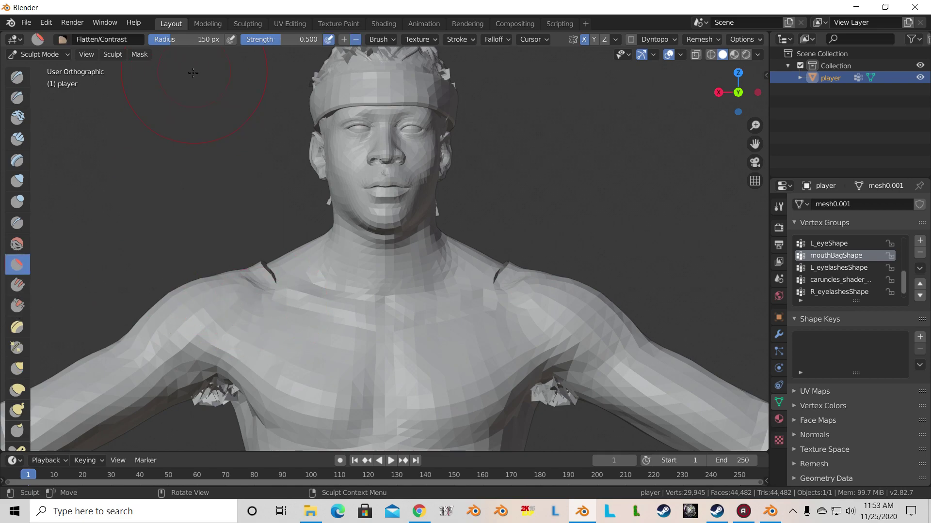
click(194, 41)
key(Return)
scroll(343, 370, down, 2)
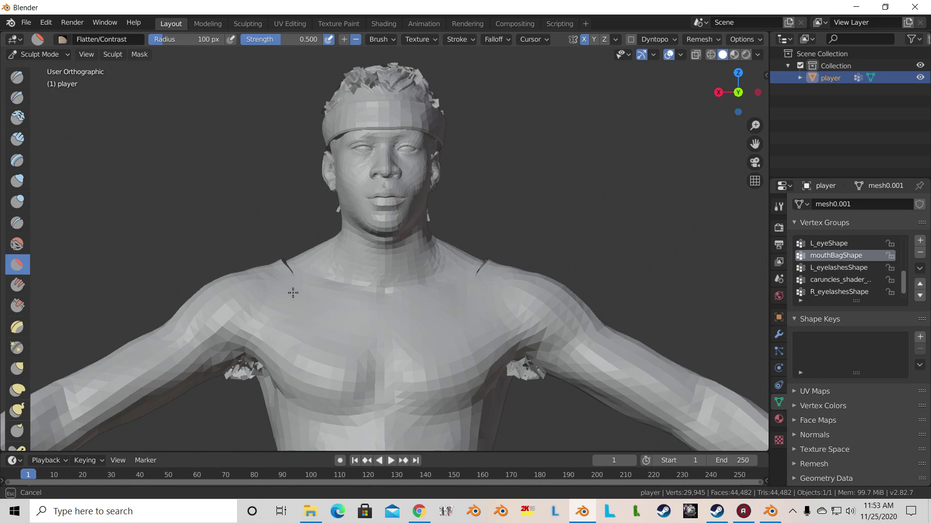
Step: Orbit around the model's back, top and front to inspect the shoulders
mouse_move(293, 293)
middle_down()
mouse_move(309, 364)
mouse_move(375, 279)
middle_up()
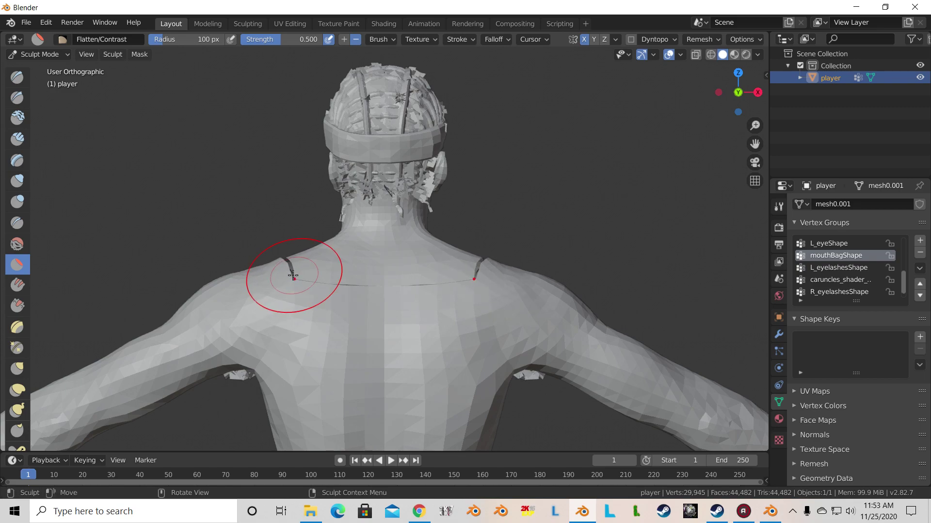
key(KP_2)
key(KP_2)
key(KP_2)
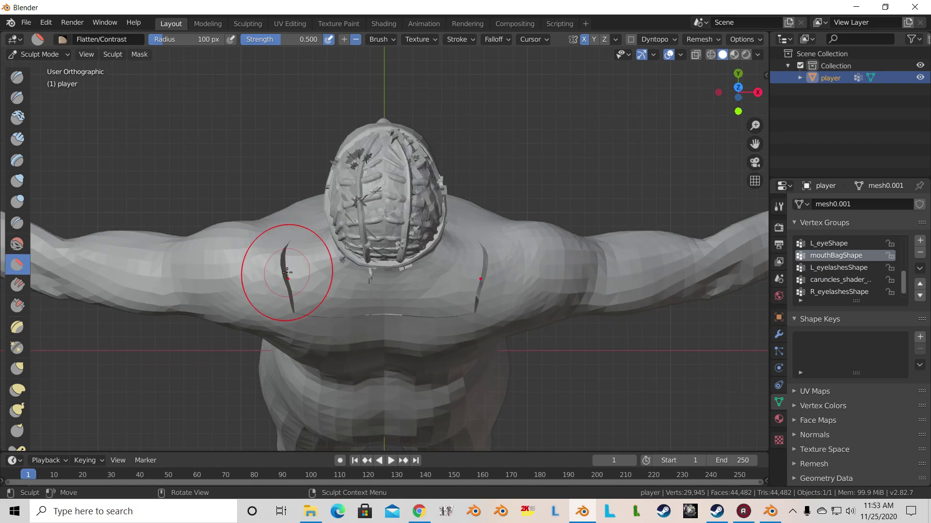
key(KP_2)
key(b)
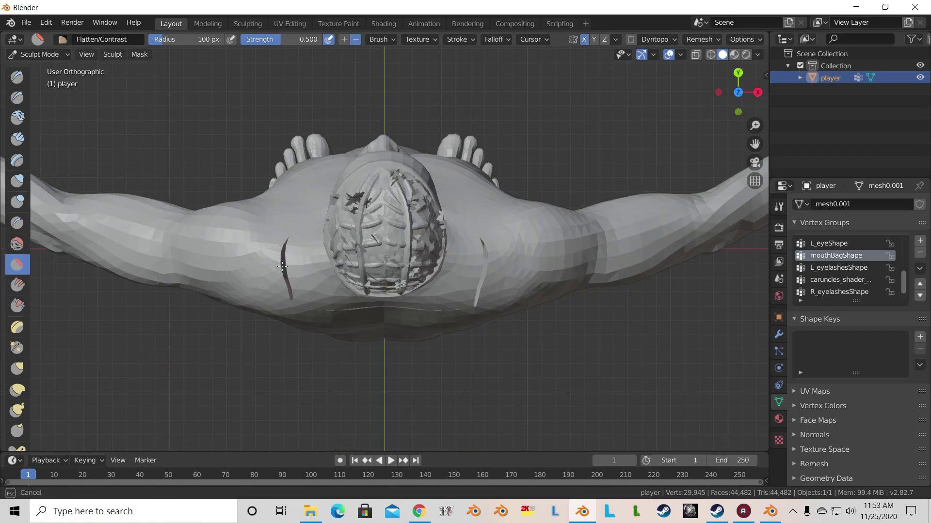
key(Escape)
key(KP_8)
key(KP_8)
key(KP_8)
key(KP_8)
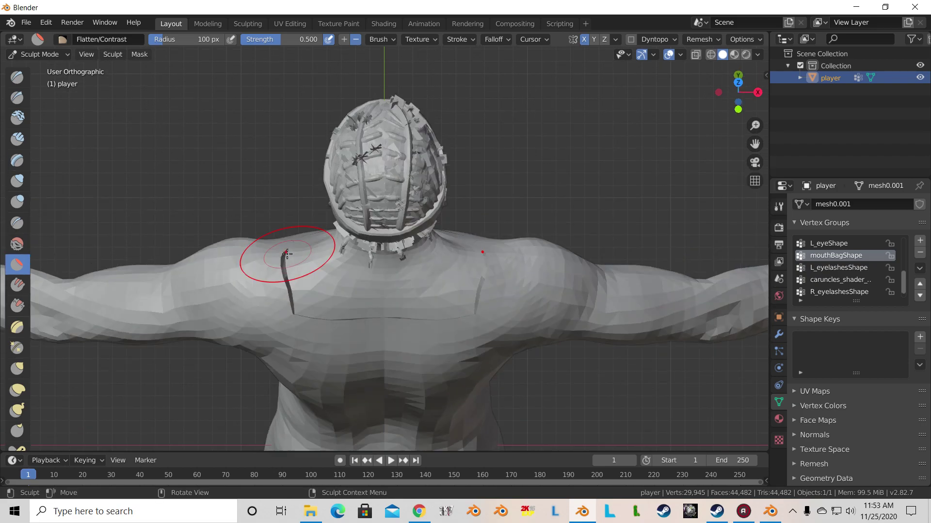
mouse_move(287, 255)
middle_down()
mouse_move(353, 291)
mouse_move(343, 285)
middle_up()
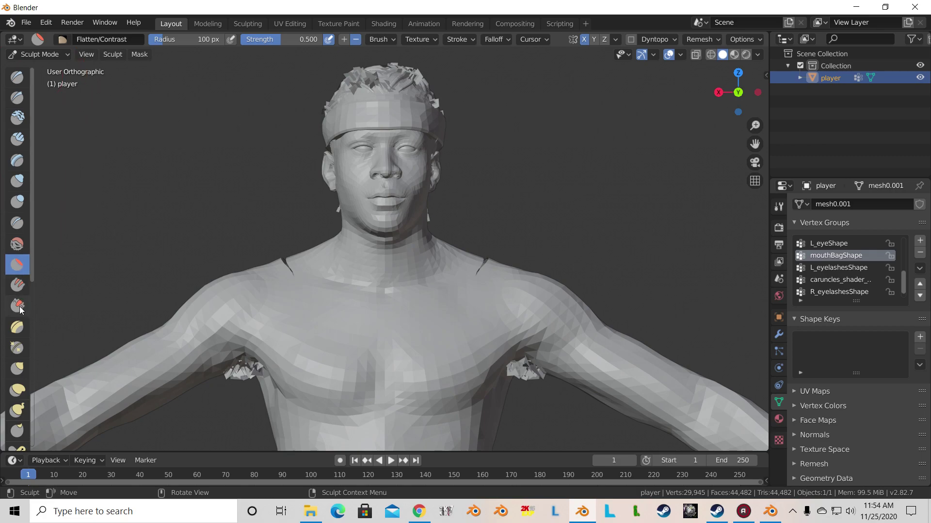
click(17, 369)
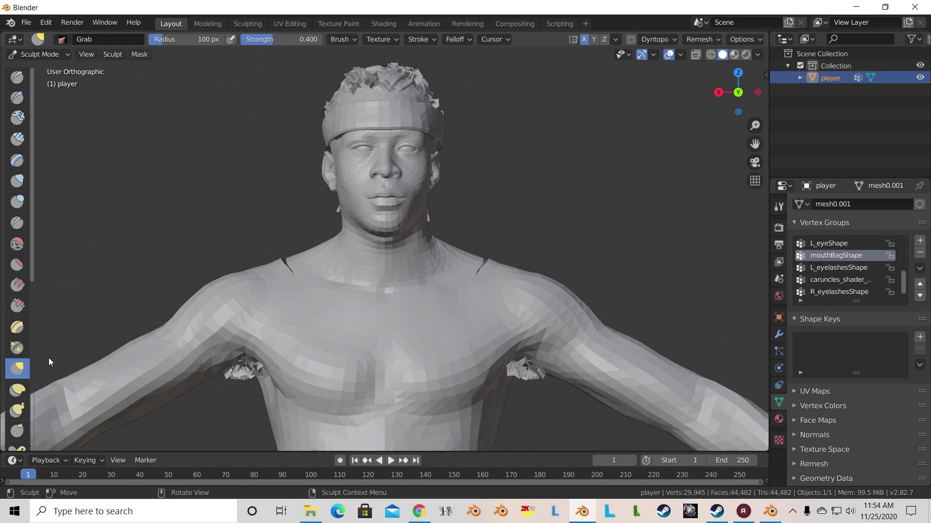
scroll(224, 208, up, 4)
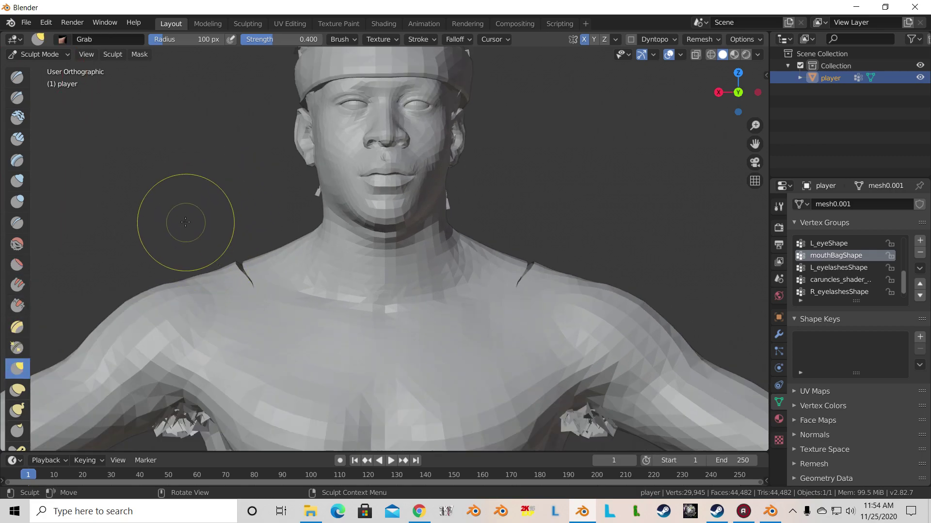
mouse_move(186, 222)
middle_down()
mouse_move(216, 253)
mouse_move(248, 233)
middle_up()
mouse_move(260, 236)
mouse_down()
mouse_move(281, 242)
mouse_move(274, 222)
mouse_up()
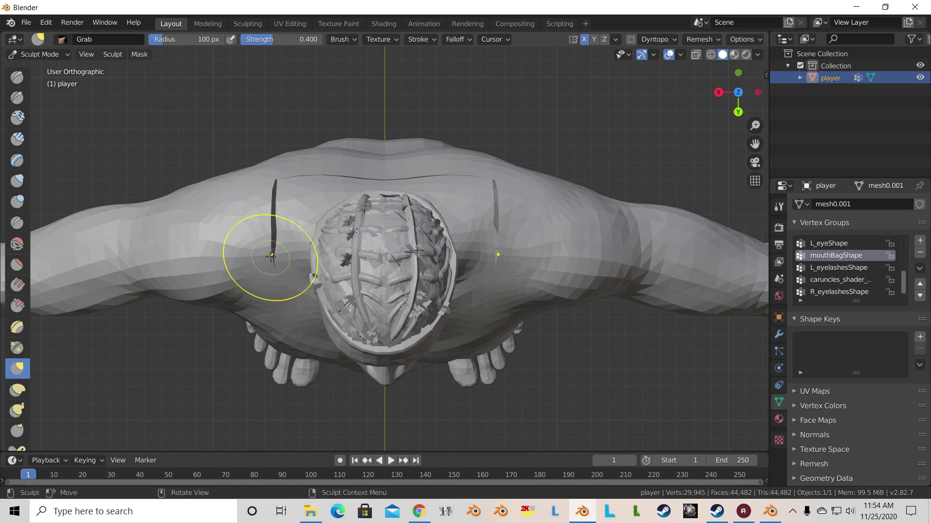
middle_drag(270, 253, 263, 278)
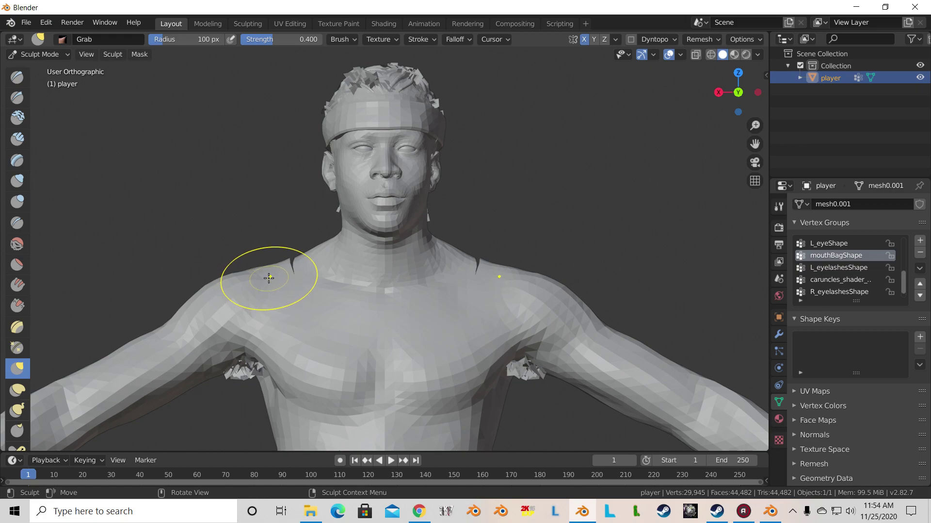
key(KP_6)
key(KP_6)
key(KP_6)
key(KP_6)
key(KP_6)
key(KP_6)
key(KP_6)
key(KP_6)
key(KP_6)
key(KP_6)
key(KP_6)
key(KP_6)
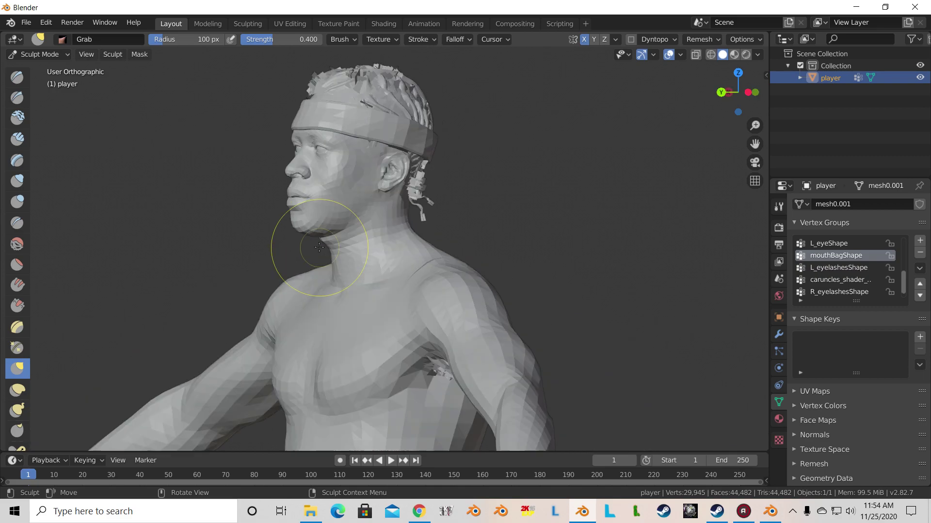
key(KP_6)
key(KP_6)
key(KP_6)
key(KP_6)
key(KP_6)
key(KP_6)
key(KP_6)
key(KP_6)
key(KP_6)
key(KP_6)
key(KP_6)
key(KP_6)
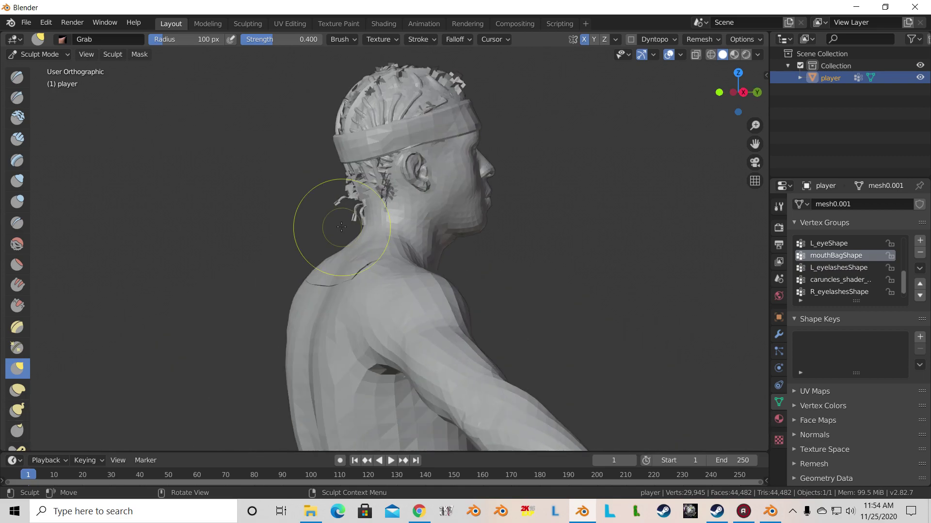
key(KP_6)
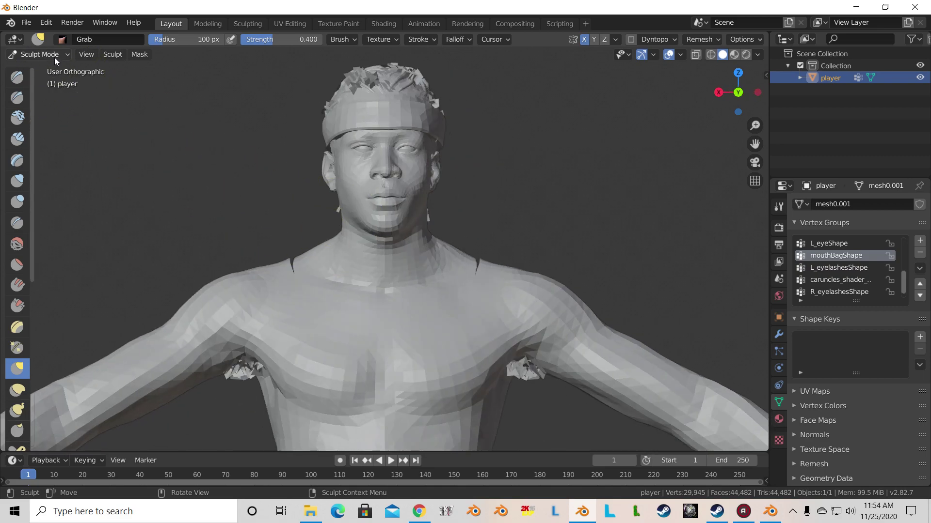
Step: Enter Edit Mode, deselect all, and select the hair_01Shape vertex group
click(39, 54)
click(38, 82)
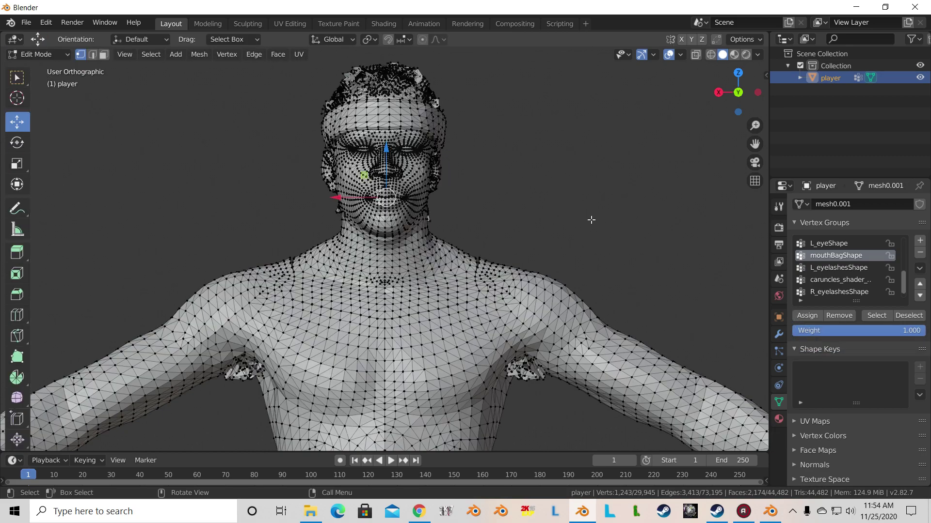
key(alt+a)
scroll(844, 286, down, 1)
click(831, 292)
click(877, 315)
Step: Frame the selected hair, orbit around the head with Numpad 6, then deselect it
key(KP_Decimal)
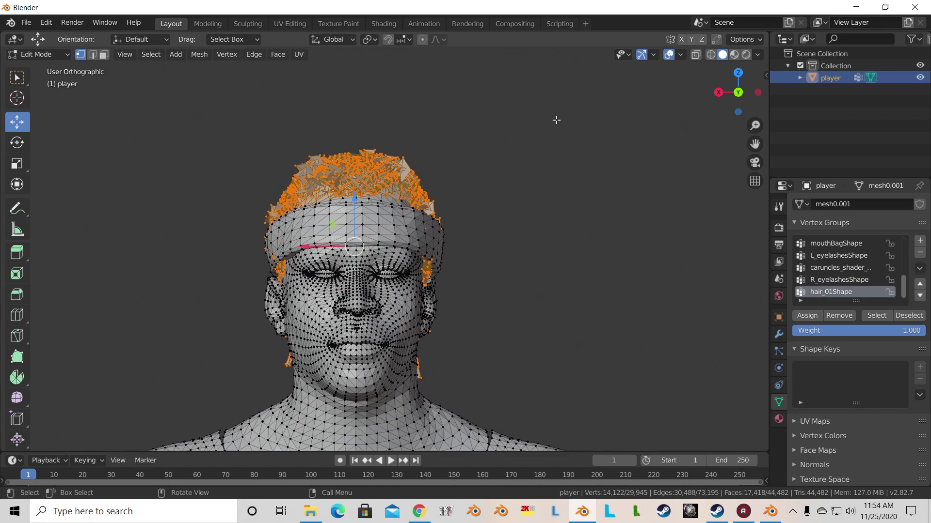
key(KP_6)
key(KP_6)
key(KP_6)
key(KP_6)
key(KP_6)
key(KP_6)
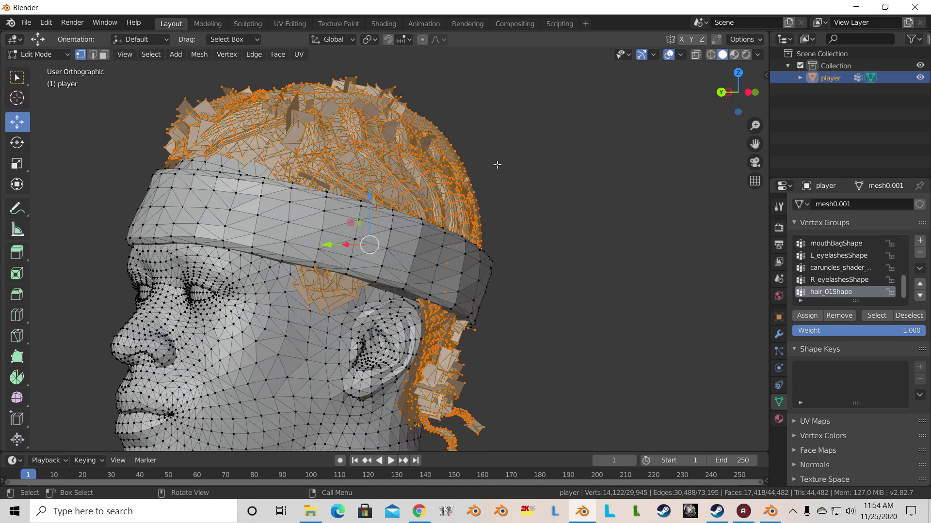
key(KP_6)
key(KP_6)
key(KP_6)
key(KP_6)
key(KP_6)
key(KP_6)
key(KP_6)
key(KP_6)
key(KP_6)
key(KP_6)
key(KP_6)
key(KP_6)
key(KP_6)
key(KP_6)
key(KP_6)
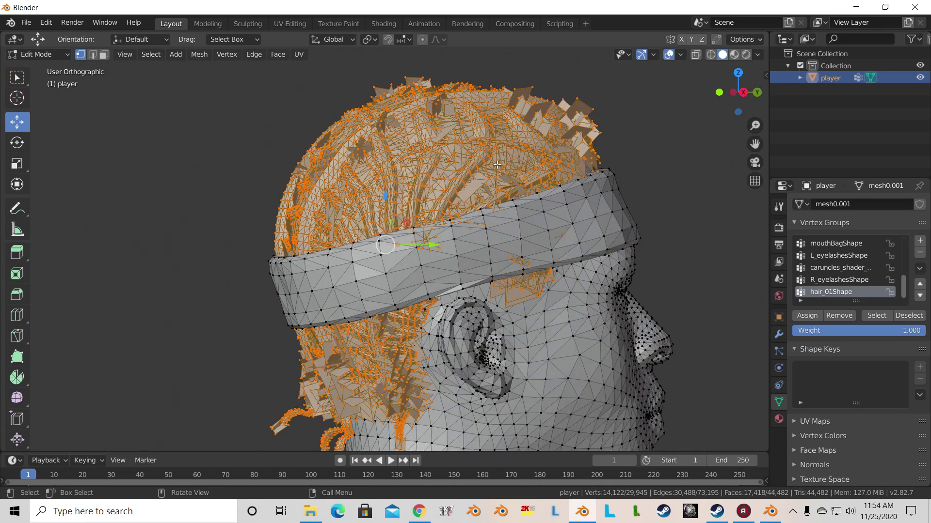
key(KP_6)
key(KP_6)
key(KP_6)
scroll(540, 201, down, 4)
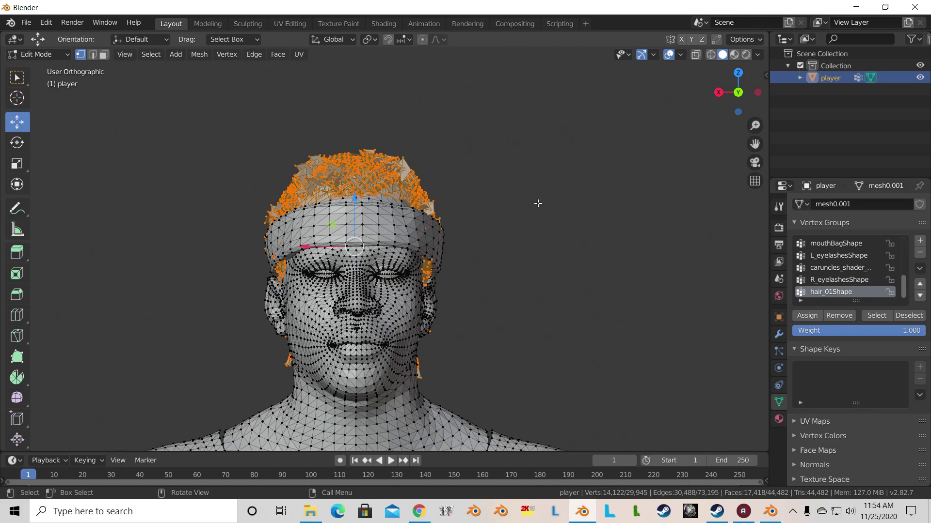
key(alt+a)
Step: Return to Object Mode, recentre the view on the model, and copy the player object
click(38, 55)
click(44, 68)
scroll(431, 226, down, 6)
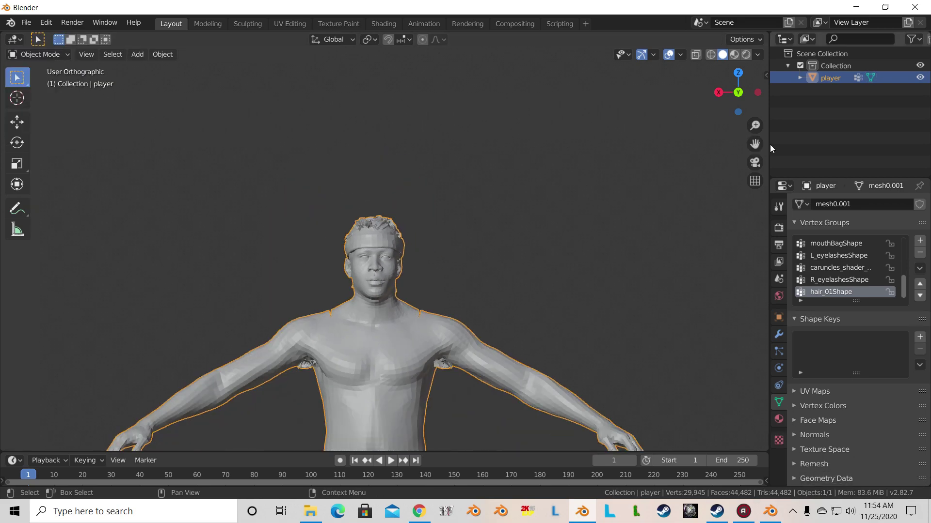
shift+middle_drag(530, 297, 600, 219)
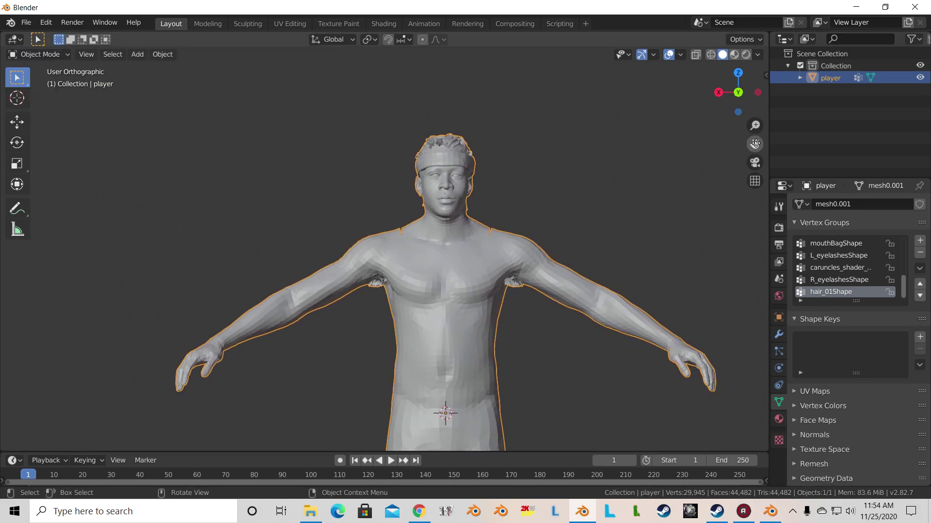
drag(754, 144, 600, 186)
scroll(600, 182, up, 1)
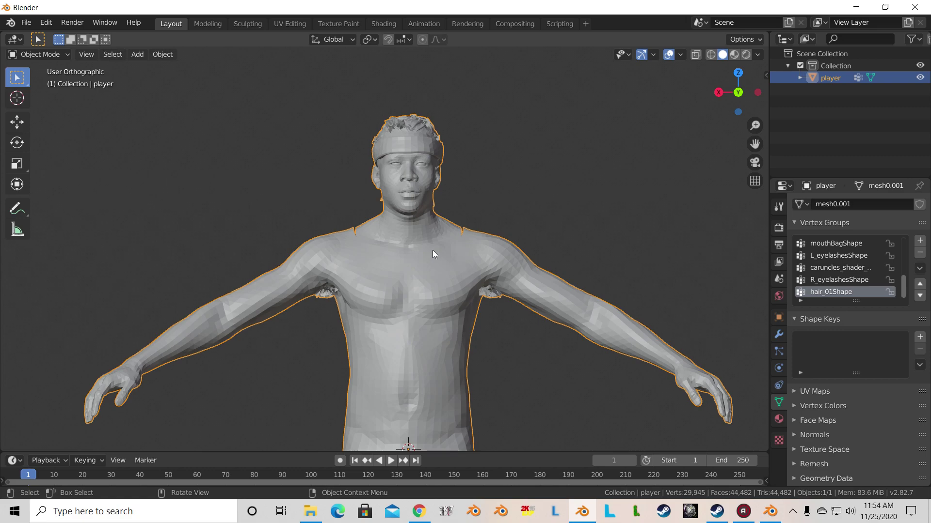
key(ctrl+c)
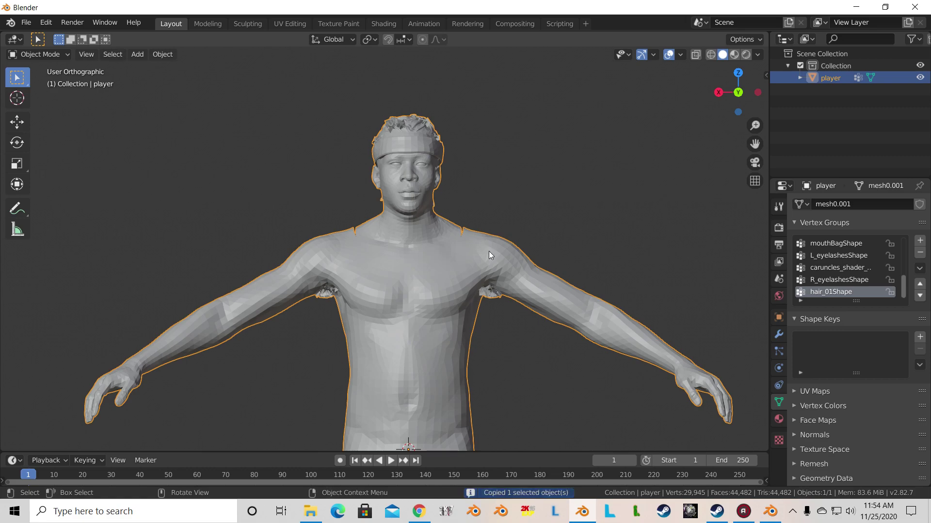
Step: Paste the copied model into the Blender 2.72 scene as player.001 and make it active
click(770, 511)
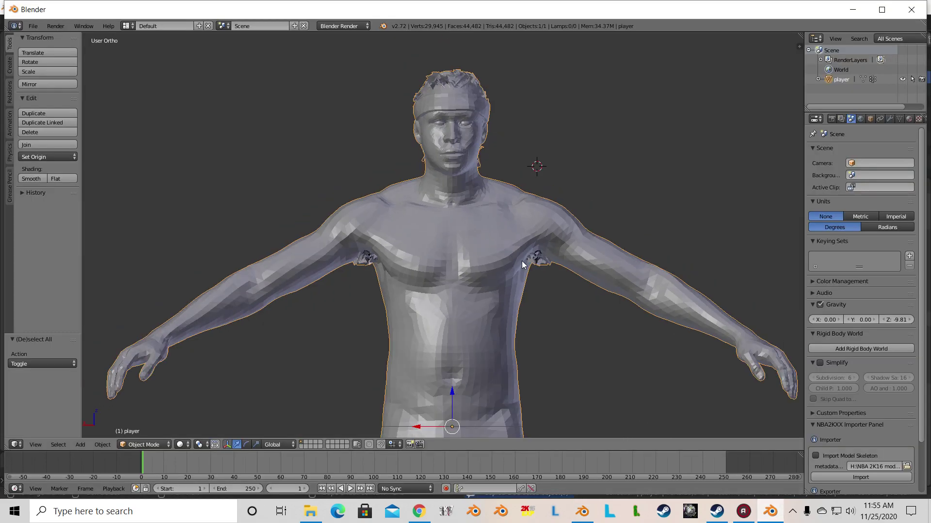
key(ctrl+v)
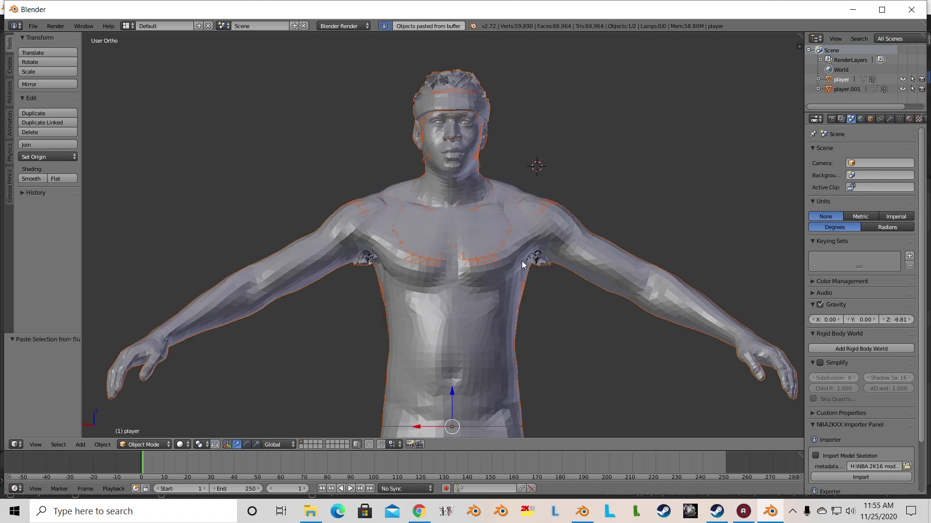
click(848, 89)
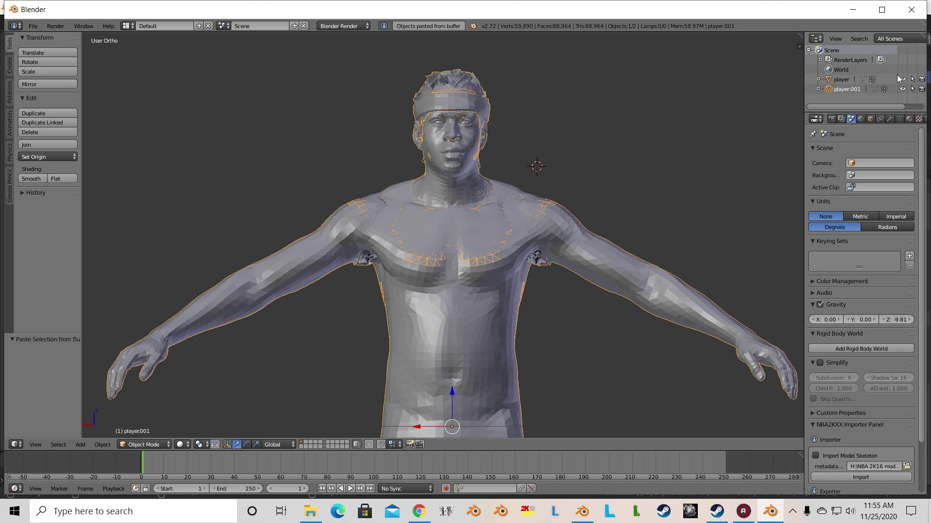
Step: Compare both models by toggling visibility, hide player.001, and delete the original player object
click(902, 79)
click(902, 80)
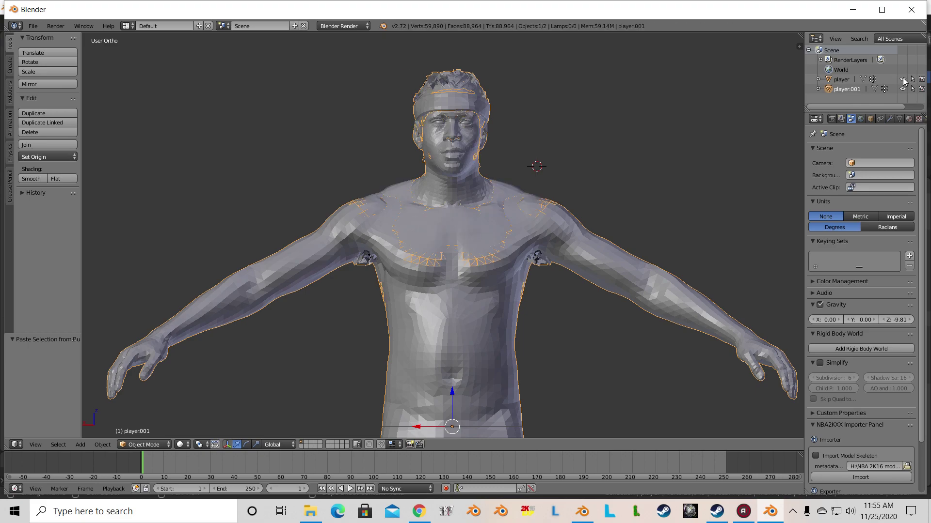
click(902, 90)
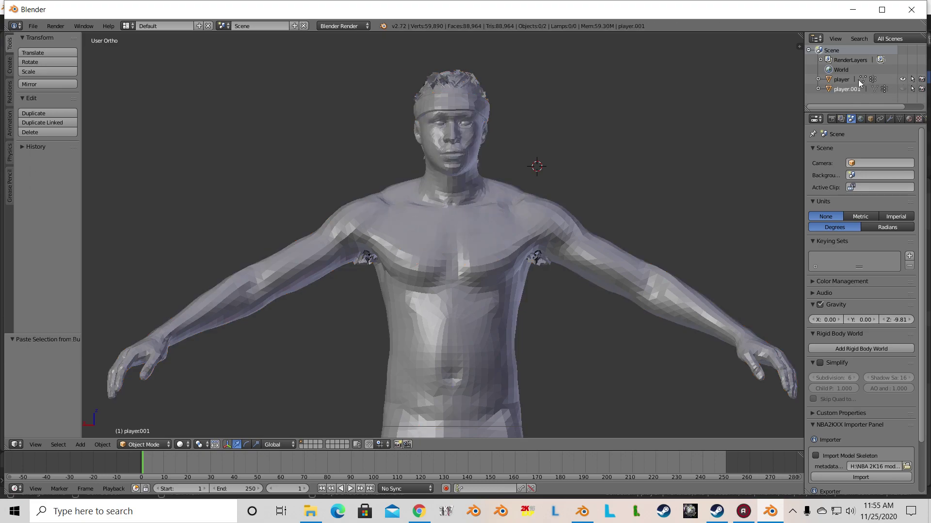
click(842, 80)
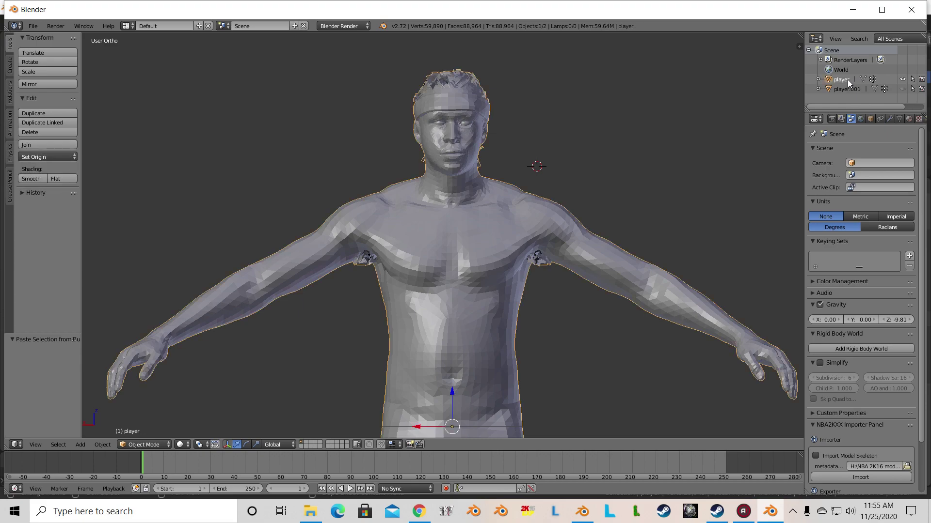
right_click(847, 79)
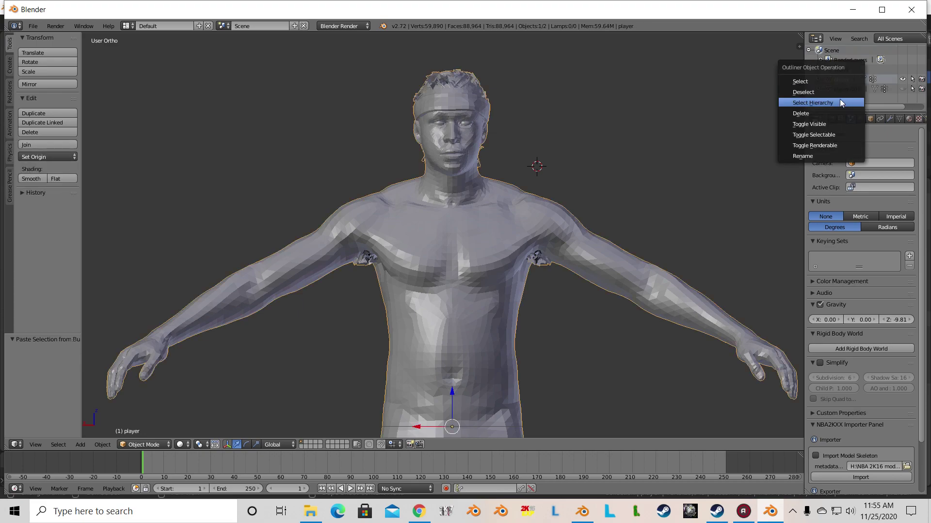
click(831, 113)
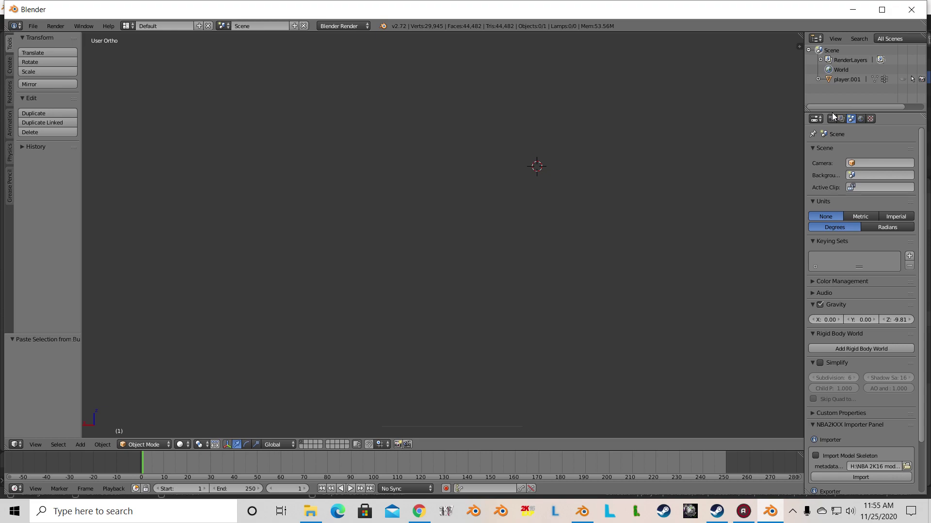
Step: Unhide player.001 and rename it to player
click(902, 80)
double_click(852, 80)
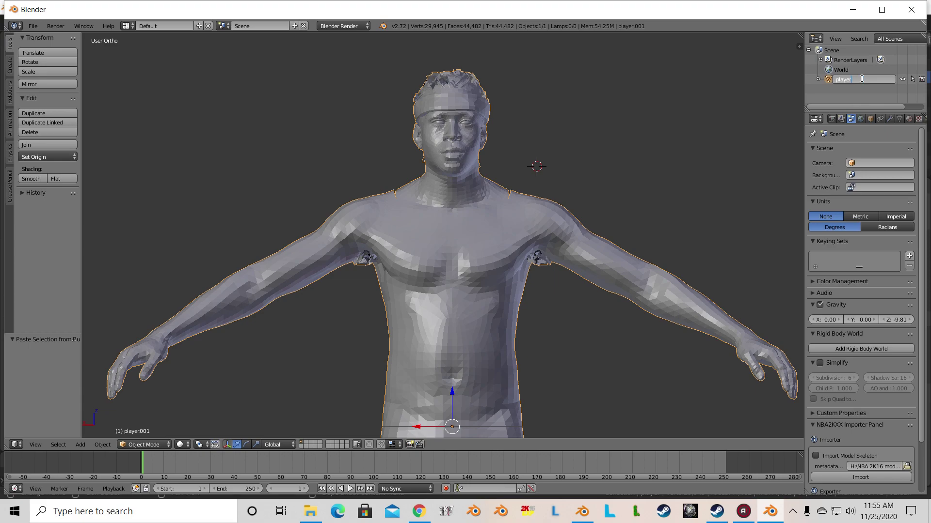
text(player)
key(Return)
Step: Set the NBA2KXX export path to the AI Converted folder and export the player model
scroll(870, 418, down, 3)
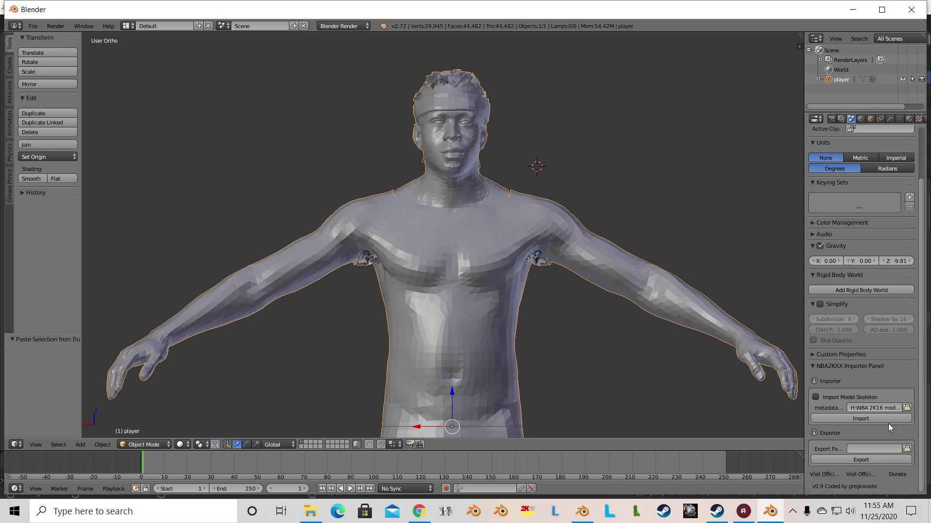
click(906, 449)
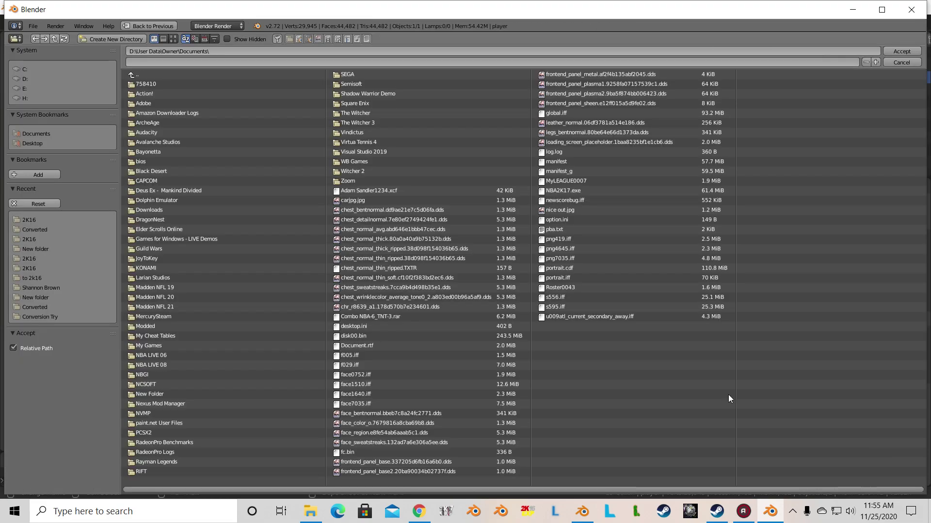
click(94, 221)
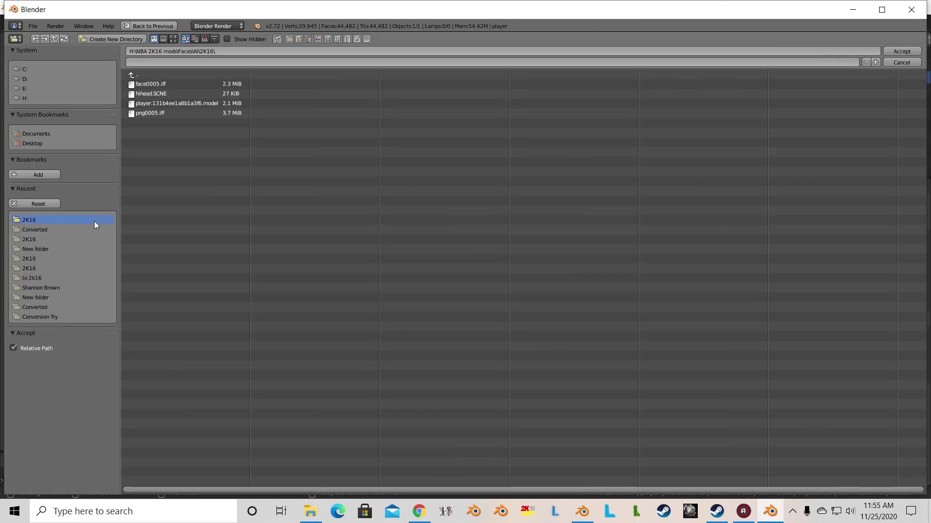
click(130, 71)
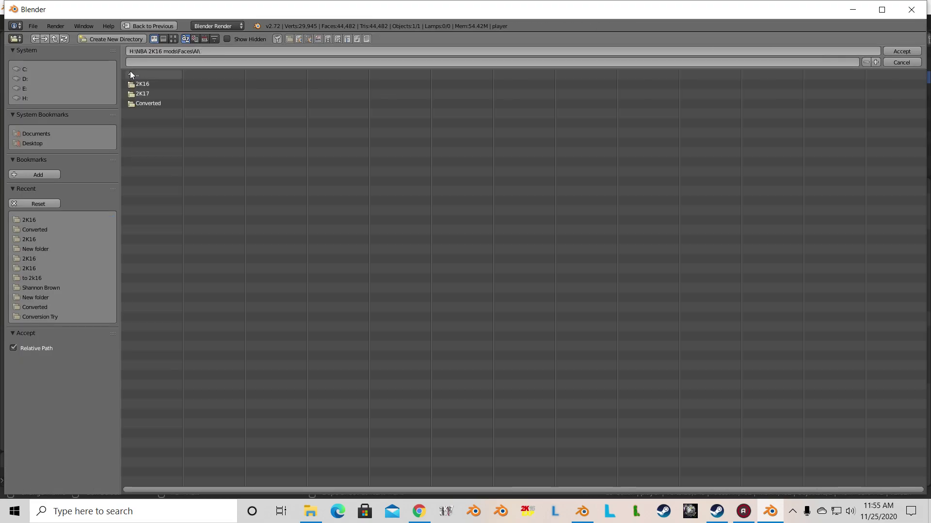
click(143, 104)
click(904, 50)
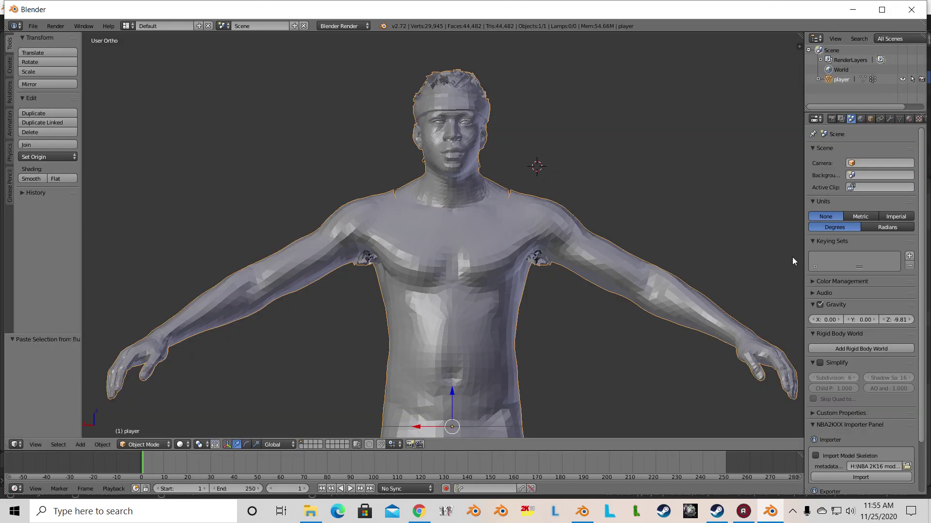
scroll(860, 453, down, 3)
click(861, 460)
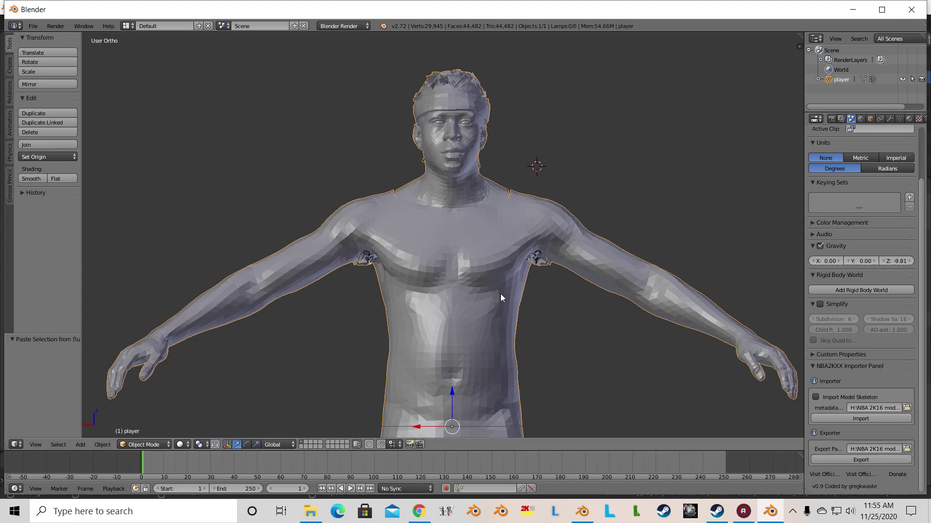
click(311, 513)
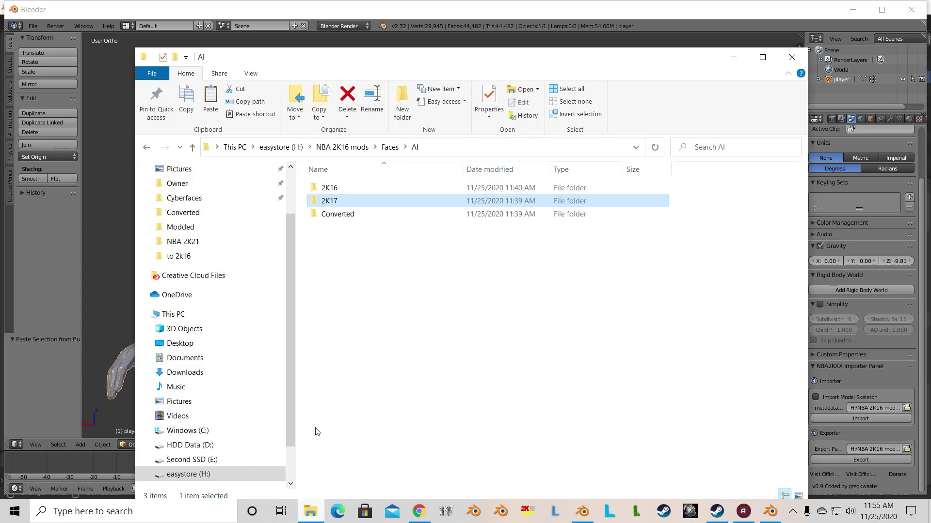
Step: Copy png0005.iff from the 2K16 folder into the Converted folder beside the exported model
double_click(355, 188)
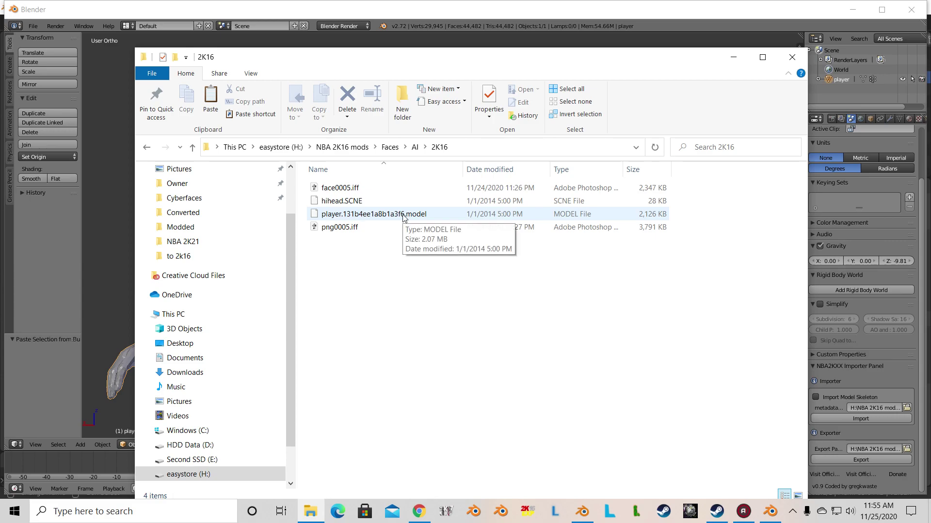
right_click(345, 228)
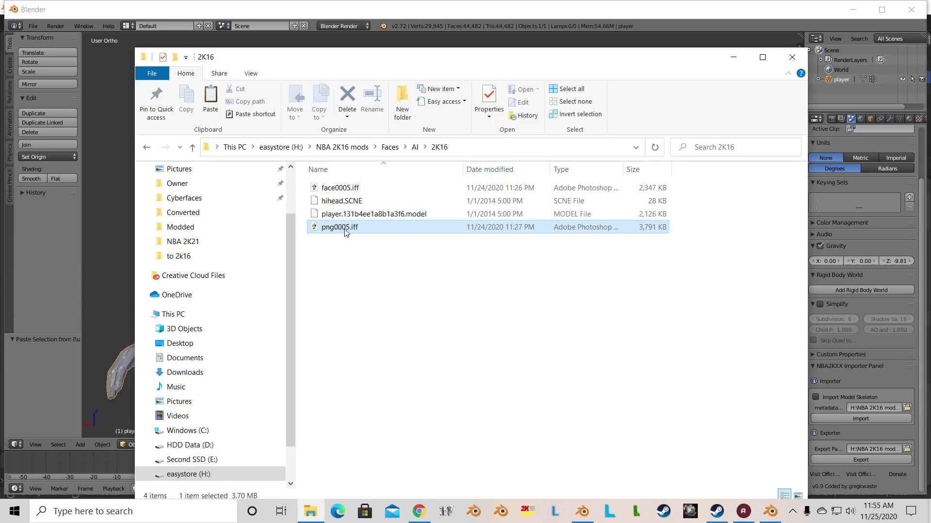
click(369, 426)
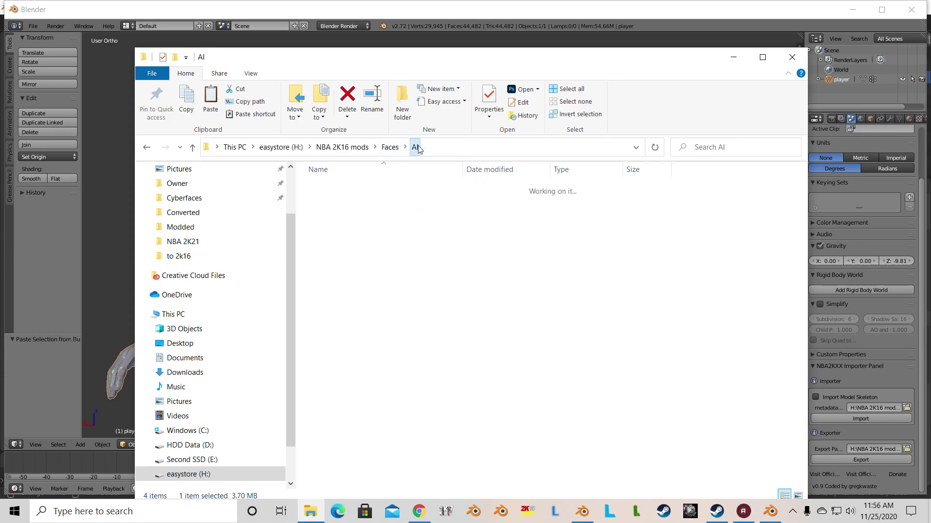
double_click(372, 216)
right_click(378, 243)
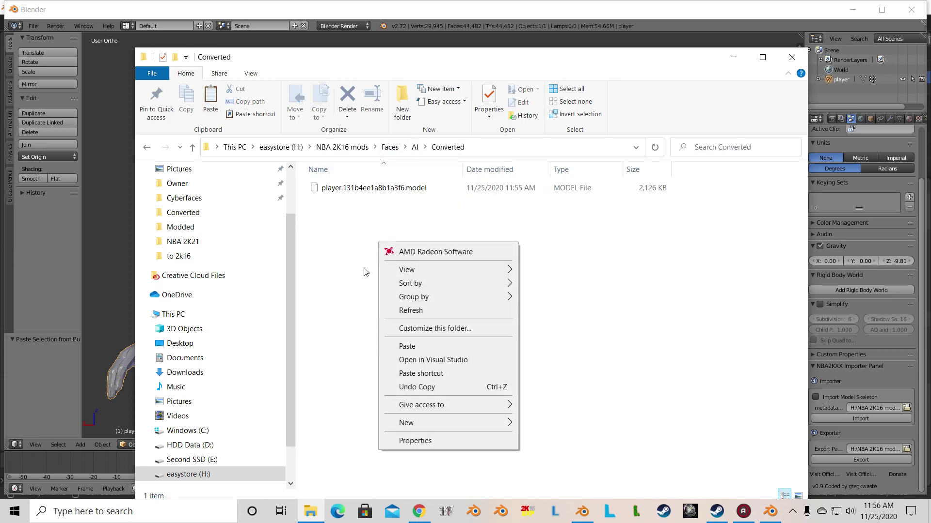
click(407, 346)
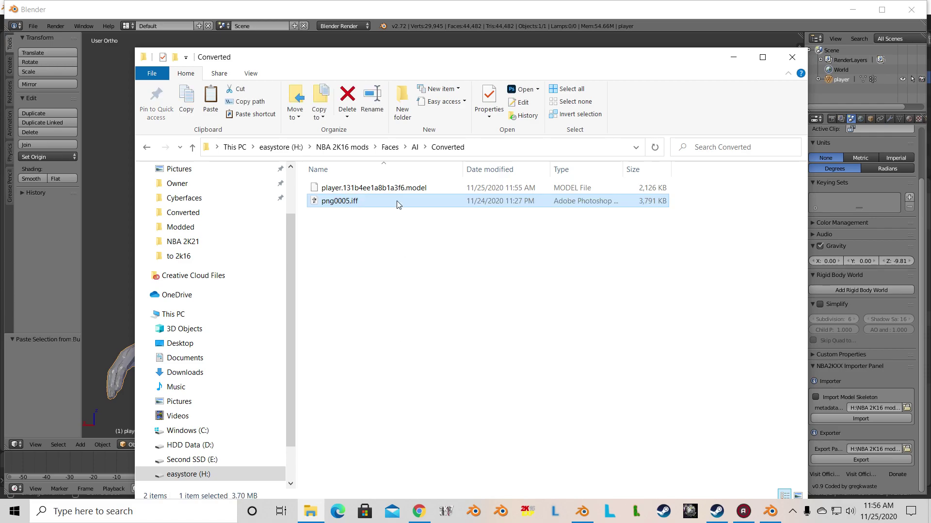
right_click(397, 204)
Step: Add the exported player.131b4ee1a8b1a3f6.model into the png0005.iff archive with 7-Zip, then close it
mouse_move(490, 292)
click(585, 292)
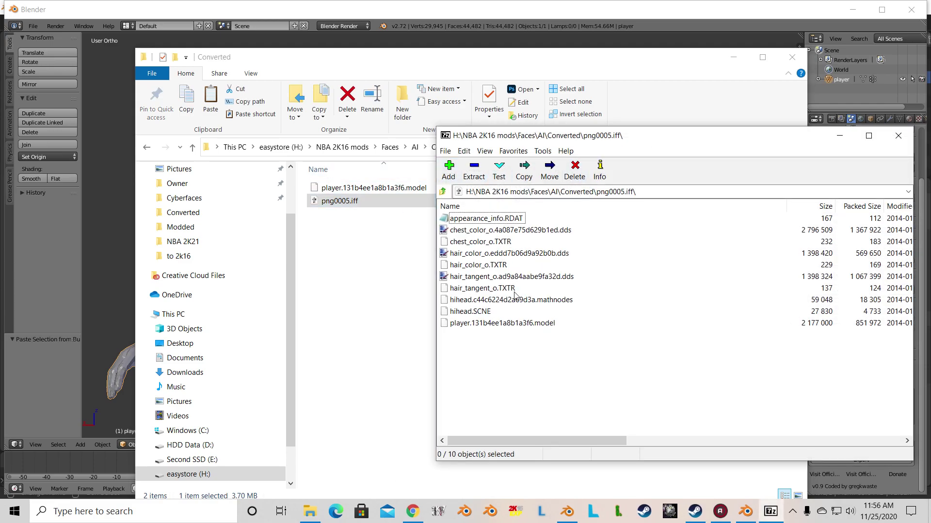
drag(601, 141, 637, 133)
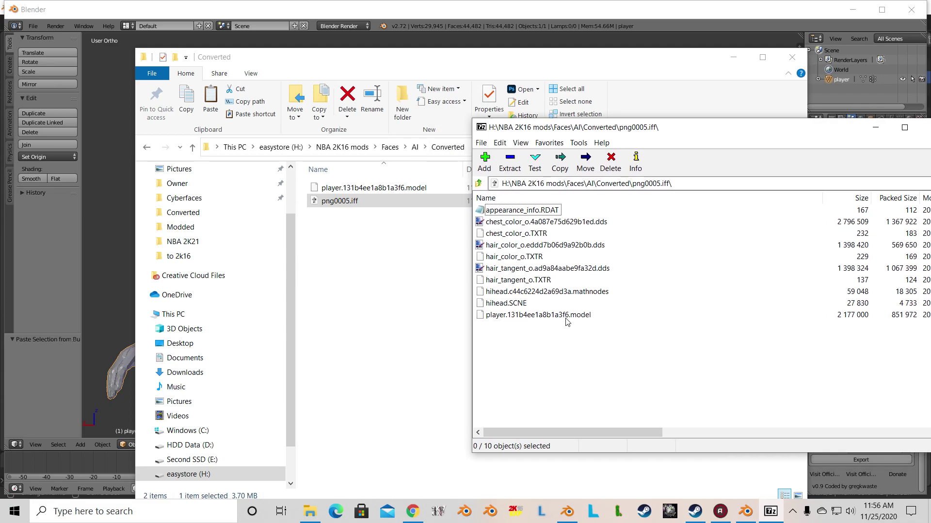
drag(408, 188, 756, 318)
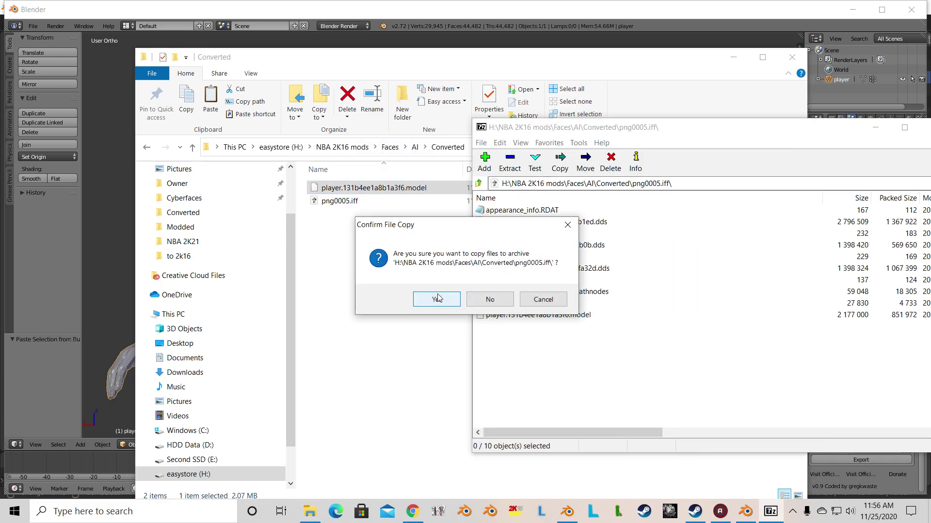
click(437, 299)
drag(629, 127, 449, 138)
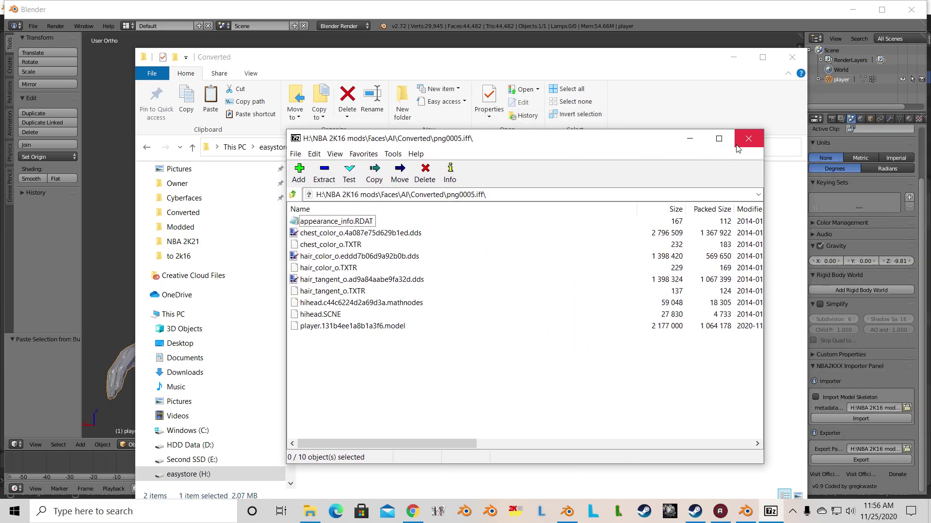
click(756, 138)
Step: Copy face0005.iff from the AI 2K17 folder into the AI Converted folder
click(416, 147)
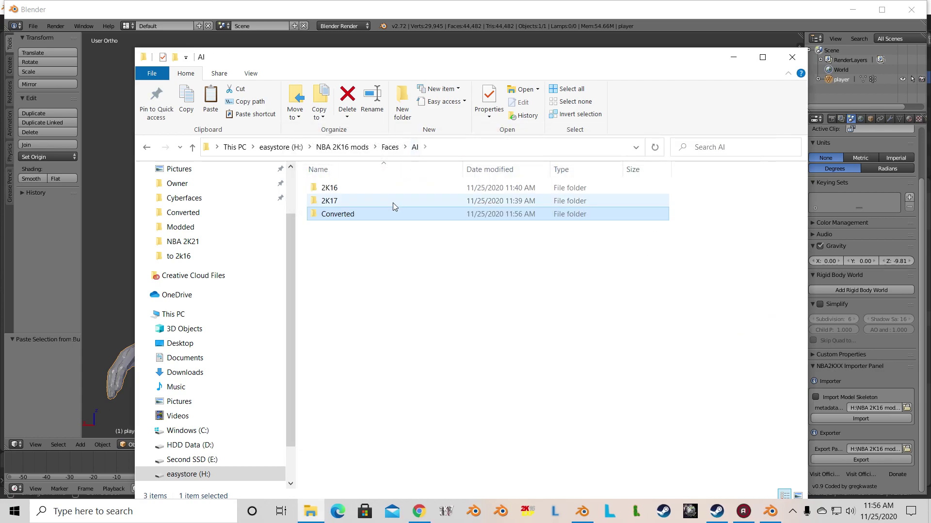
double_click(394, 199)
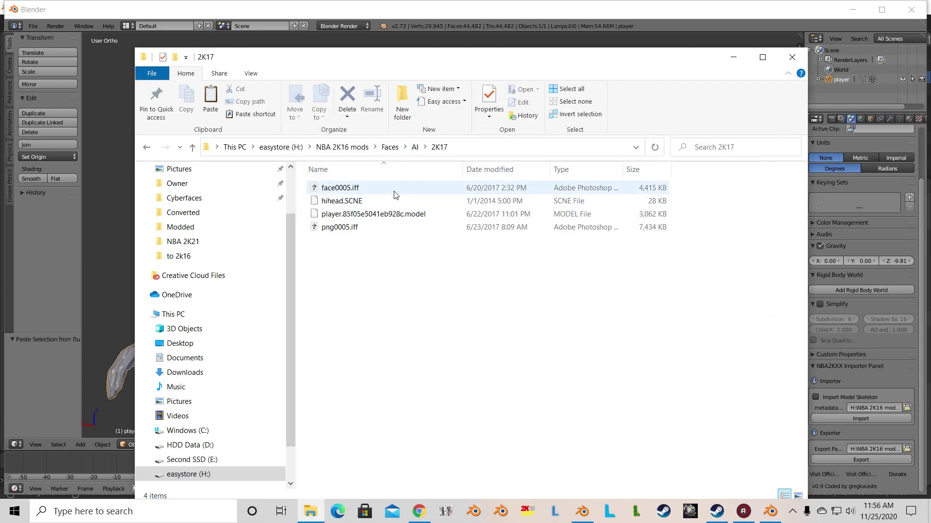
right_click(394, 191)
click(423, 399)
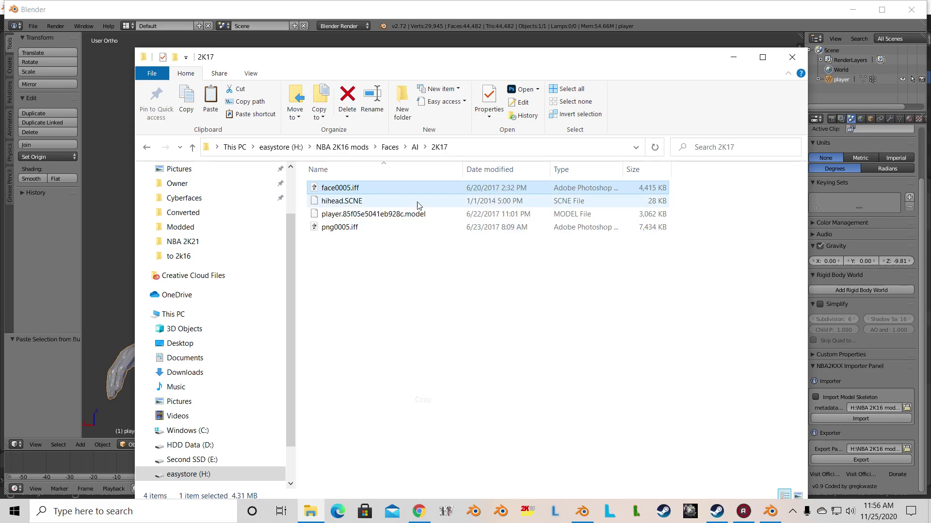
click(415, 147)
double_click(401, 215)
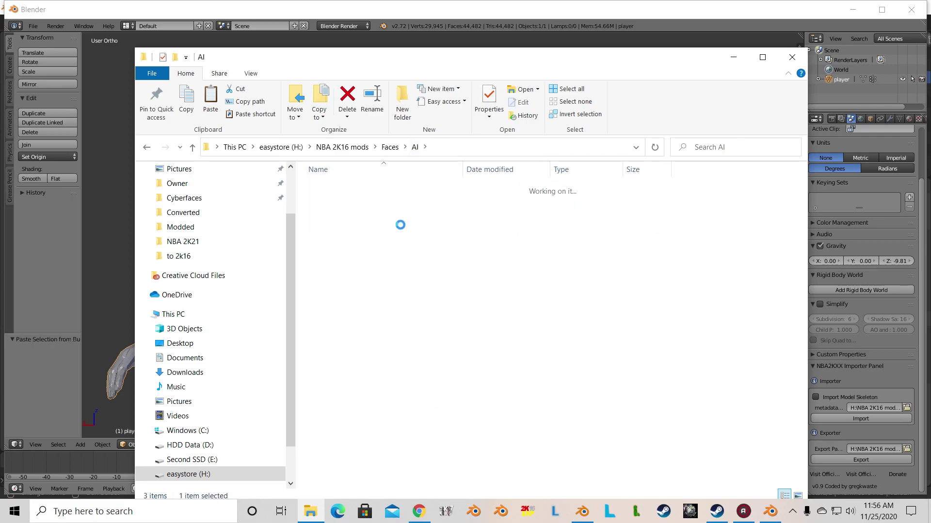
right_click(415, 288)
click(455, 388)
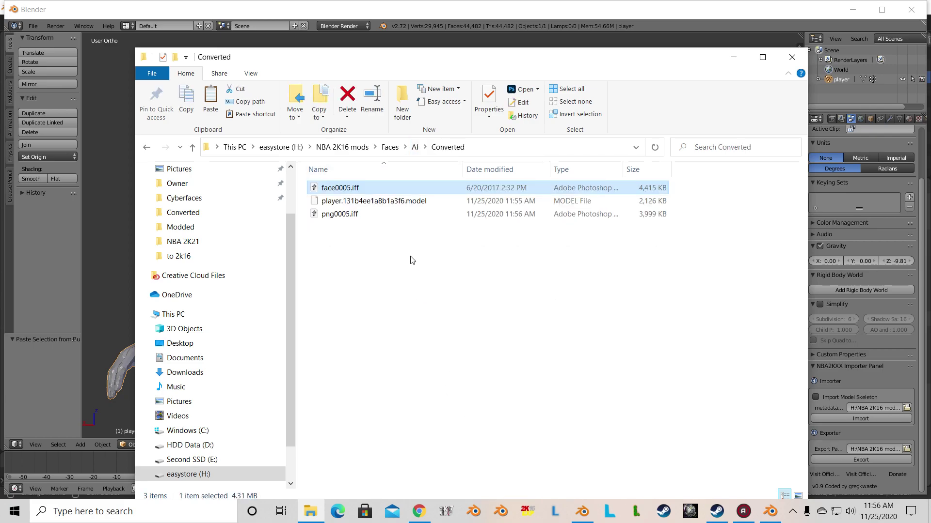
right_click(376, 190)
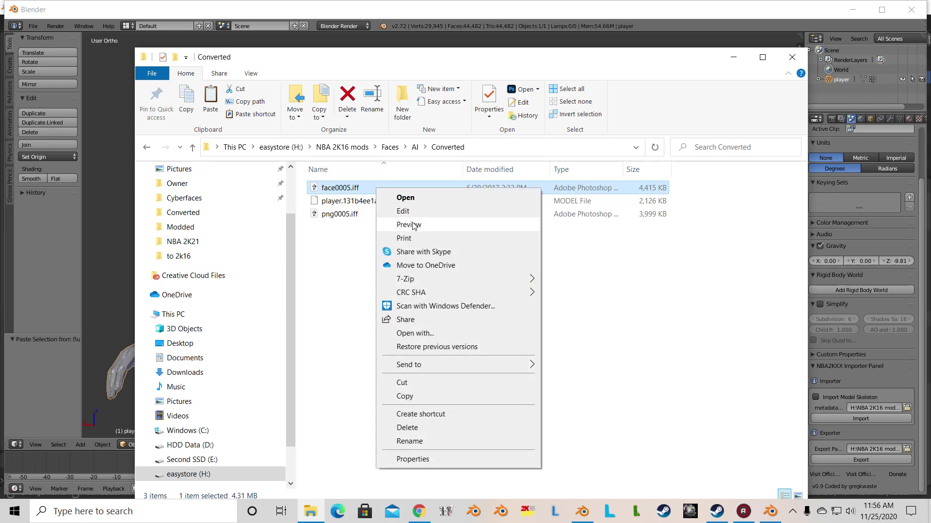
mouse_move(454, 285)
click(558, 282)
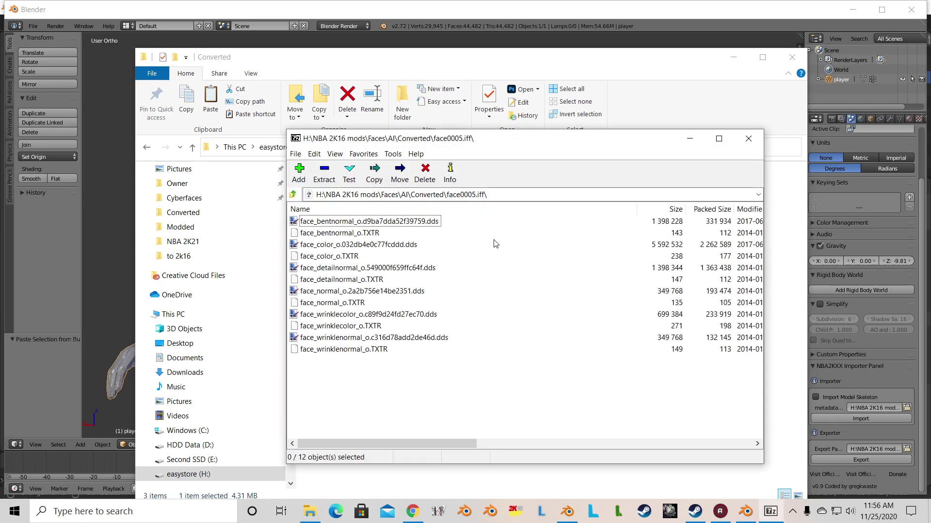
drag(474, 135, 631, 140)
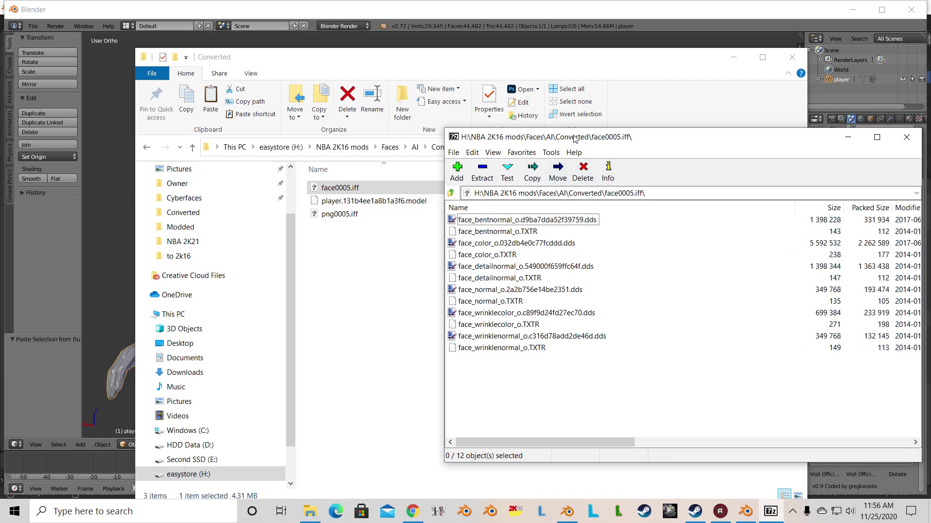
drag(574, 137, 644, 133)
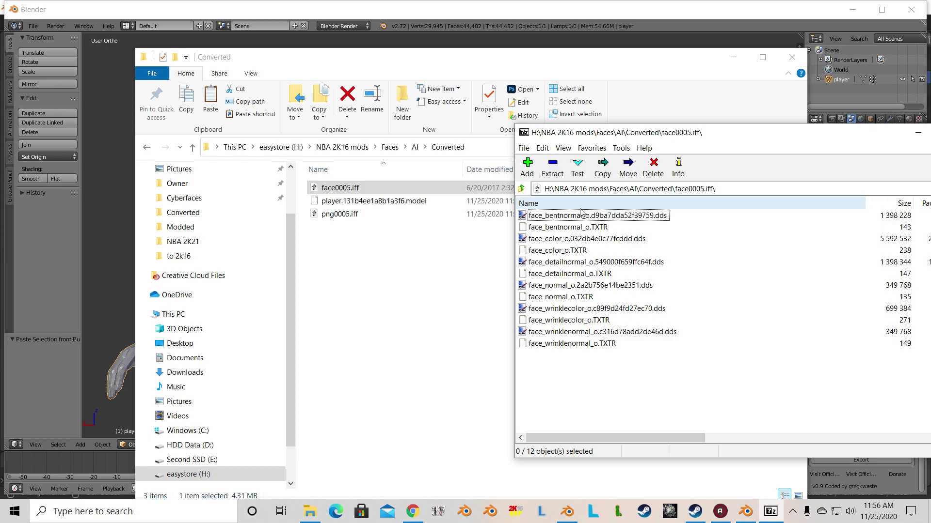
drag(614, 135, 572, 142)
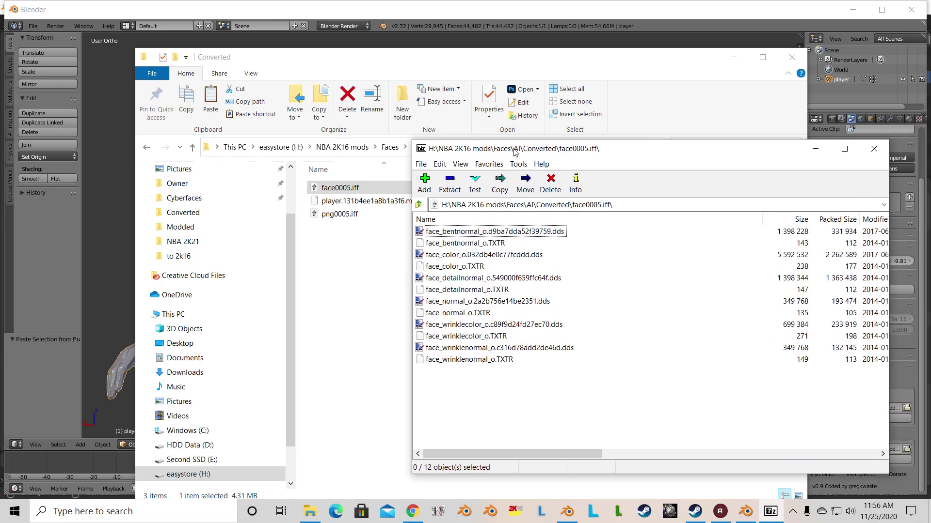
click(875, 145)
Step: Select face0005.iff and png0005.iff in the Converted folder and copy them
click(402, 263)
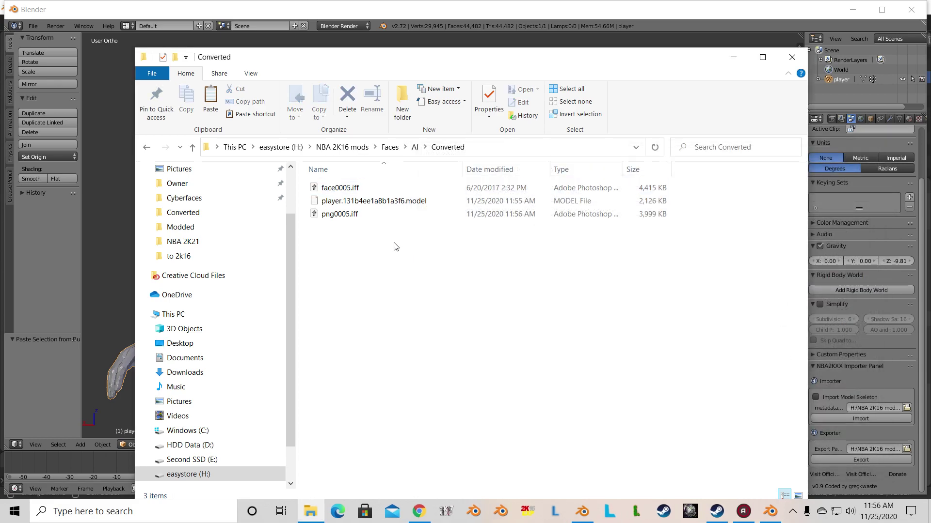
click(375, 190)
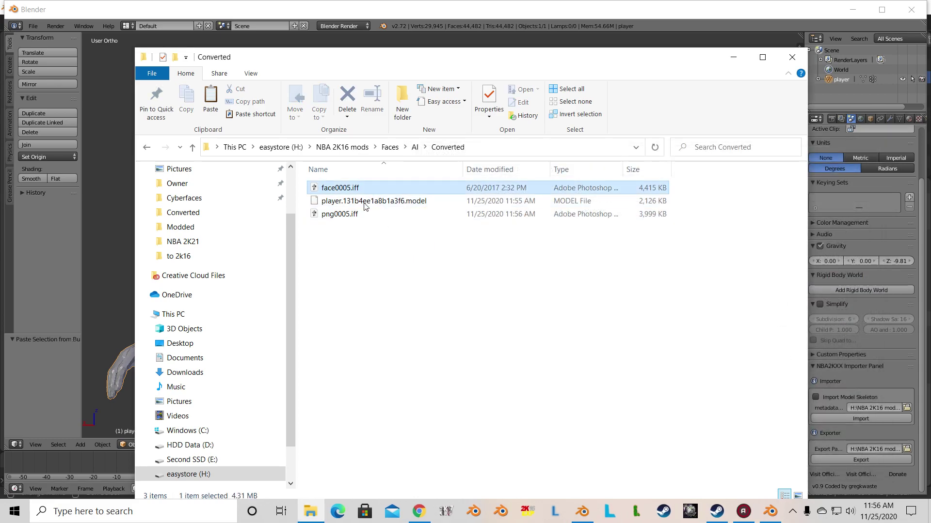
ctrl+click(358, 214)
right_click(358, 214)
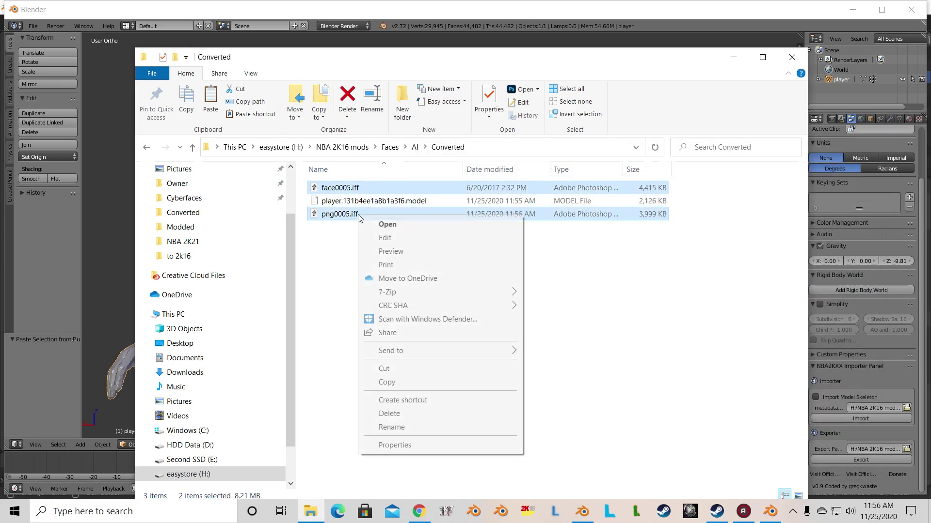
click(391, 383)
Step: Paste both files into steamapps\common\NBA 2K16\Modded, replacing the existing same-named files
click(189, 227)
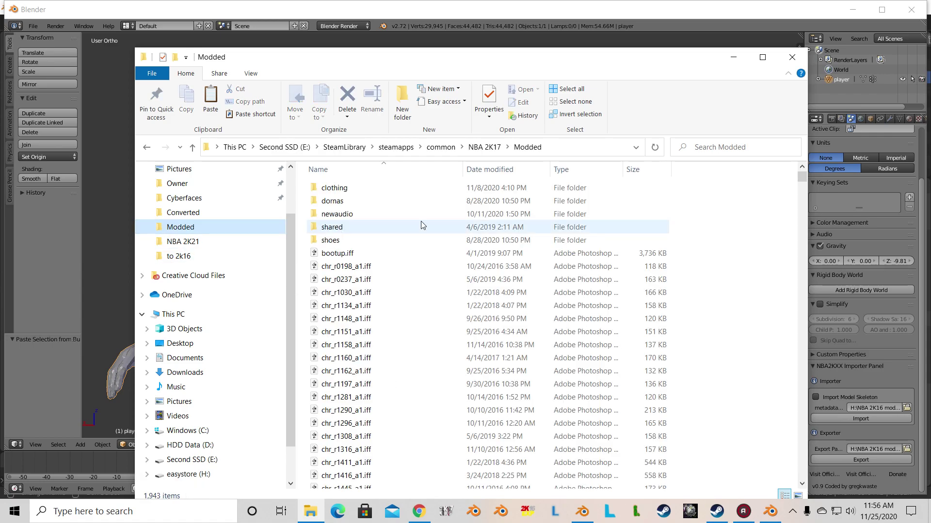
click(441, 146)
scroll(407, 368, down, 2)
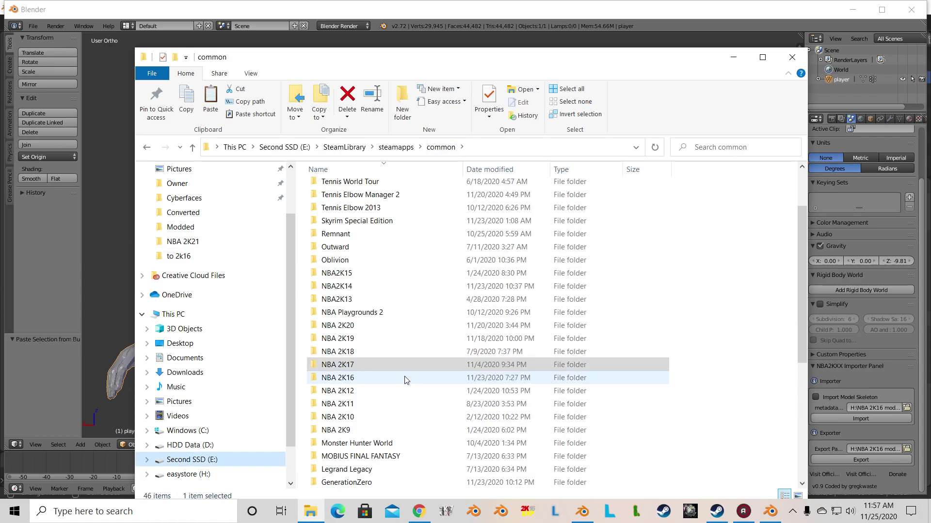
double_click(388, 380)
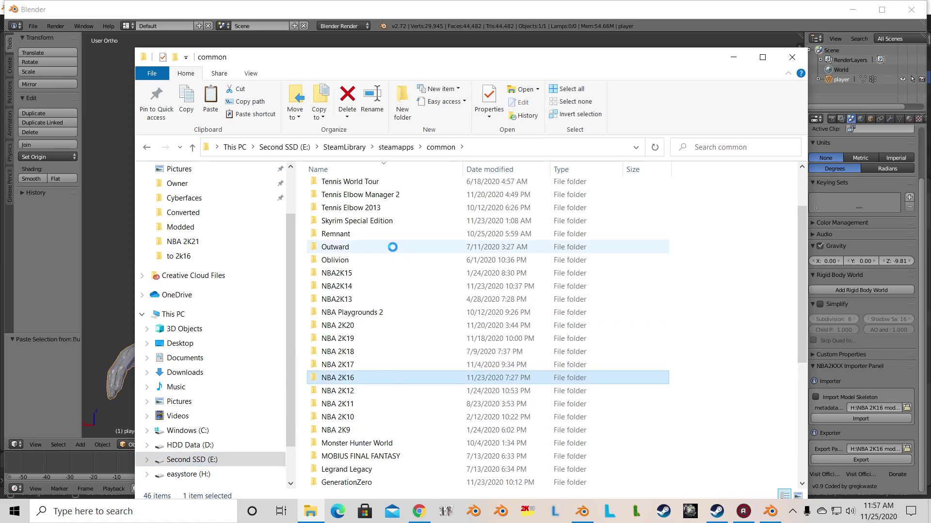
double_click(380, 184)
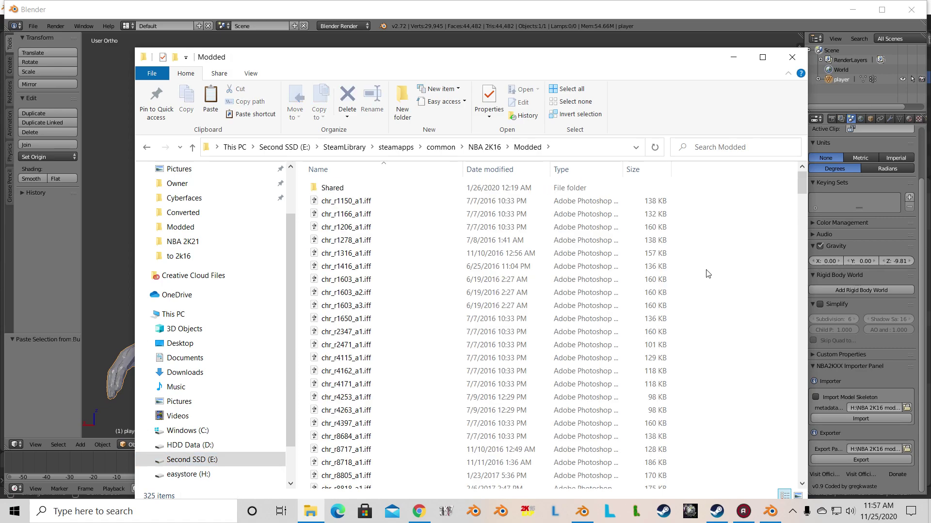
right_click(700, 270)
click(727, 338)
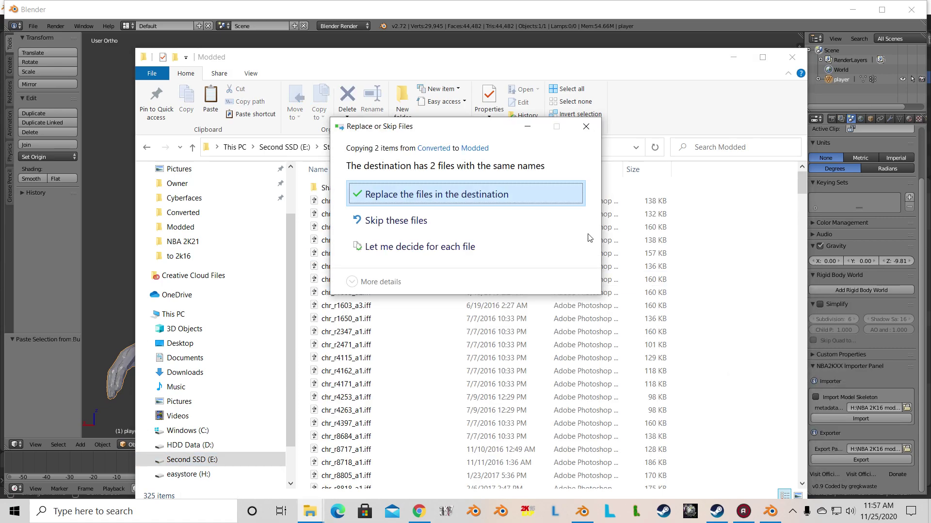
click(531, 193)
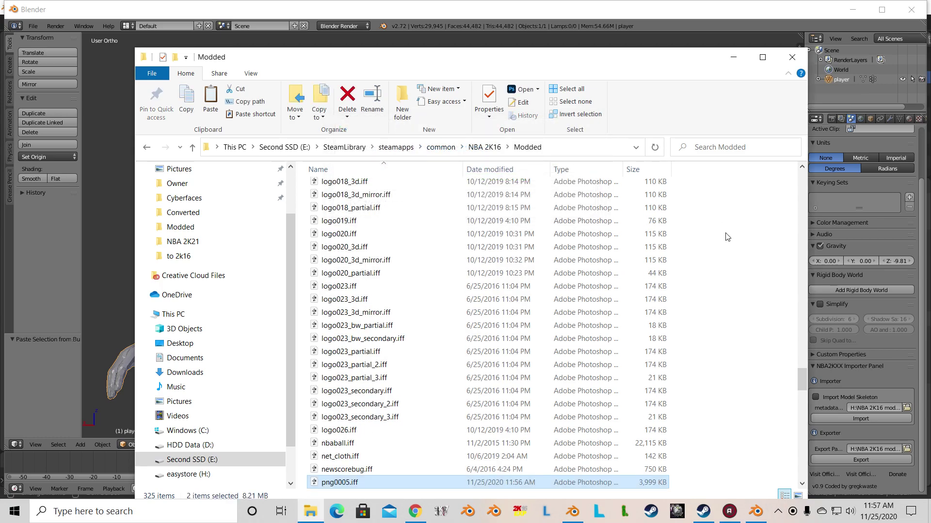
Step: Launch NBA 2K16 with the PLAY button in the Steam library
click(733, 57)
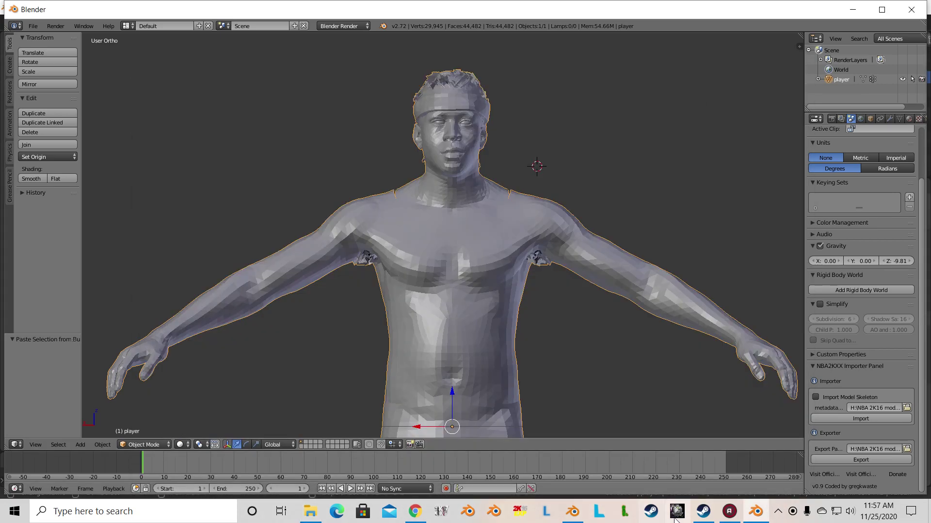
click(704, 512)
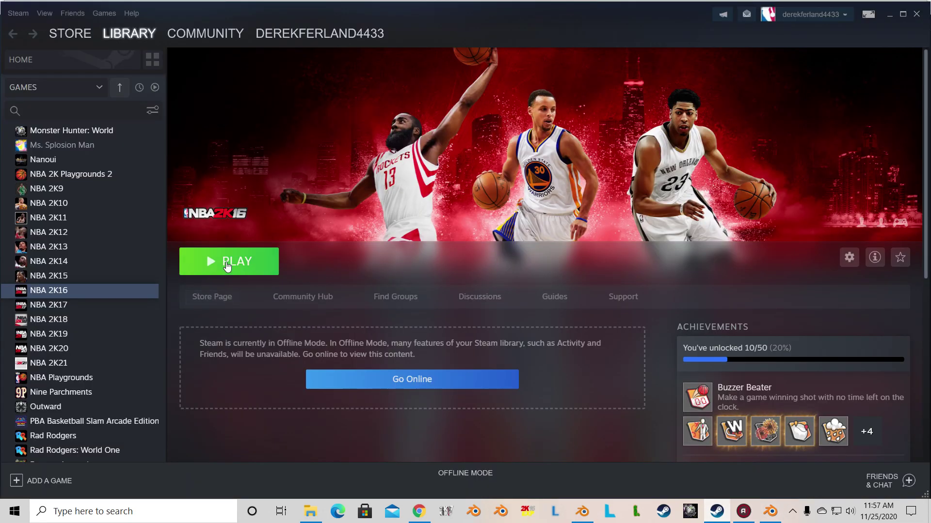
click(227, 266)
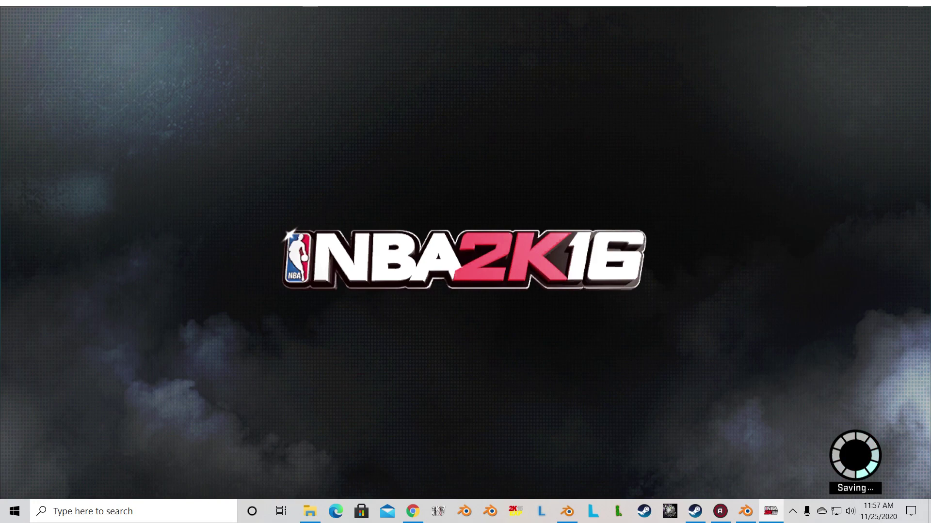
Step: Load the UFDR NBA 2K16 roster via Features/Options > Roster Creator > Edit Roster
key(Return)
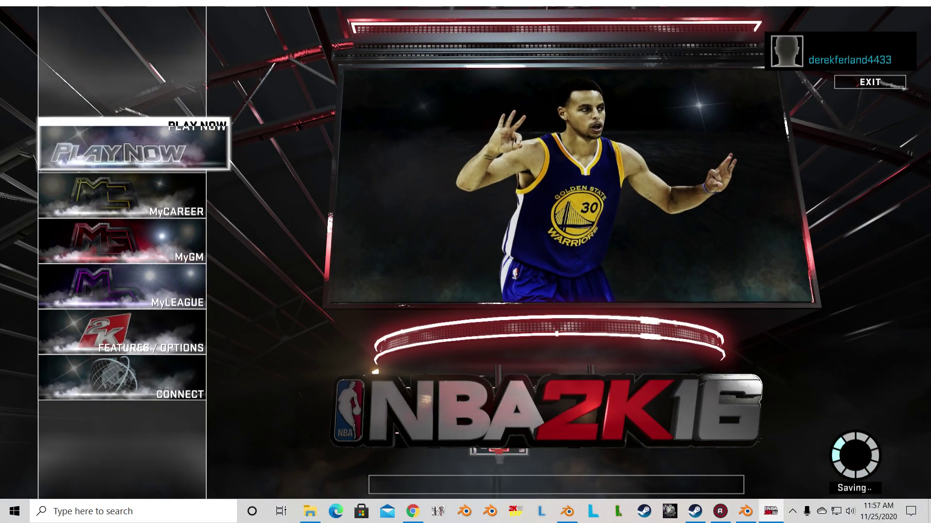
key(Down)
key(Down)
key(Down)
key(Down)
key(Return)
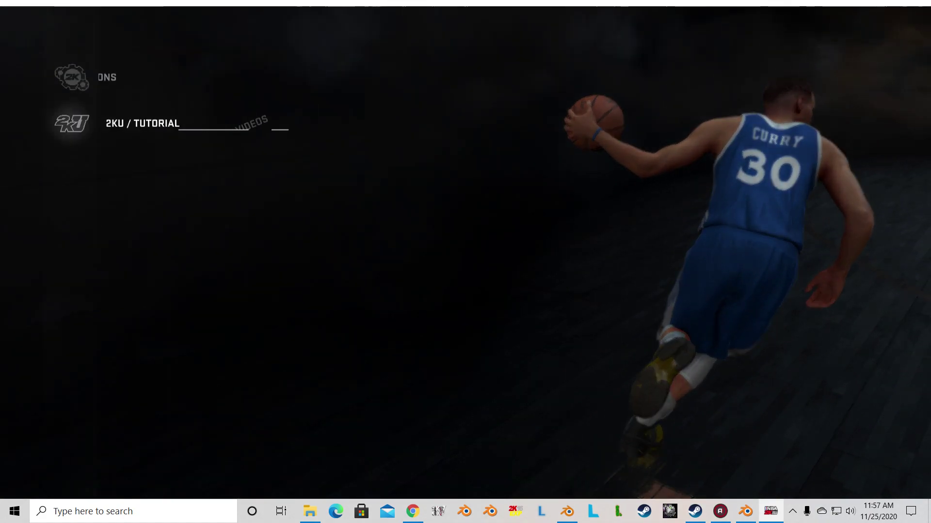
key(Down)
key(Down)
key(Down)
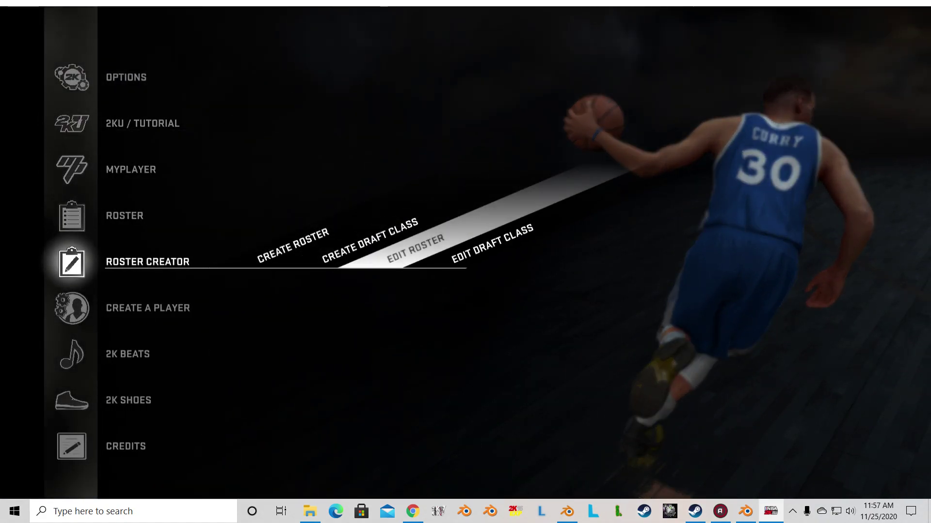
key(Return)
key(Down)
key(Down)
key(Down)
key(Down)
key(Down)
key(Down)
key(Down)
key(Down)
key(Down)
key(Down)
key(Down)
key(Down)
key(Down)
key(Down)
key(Down)
key(Down)
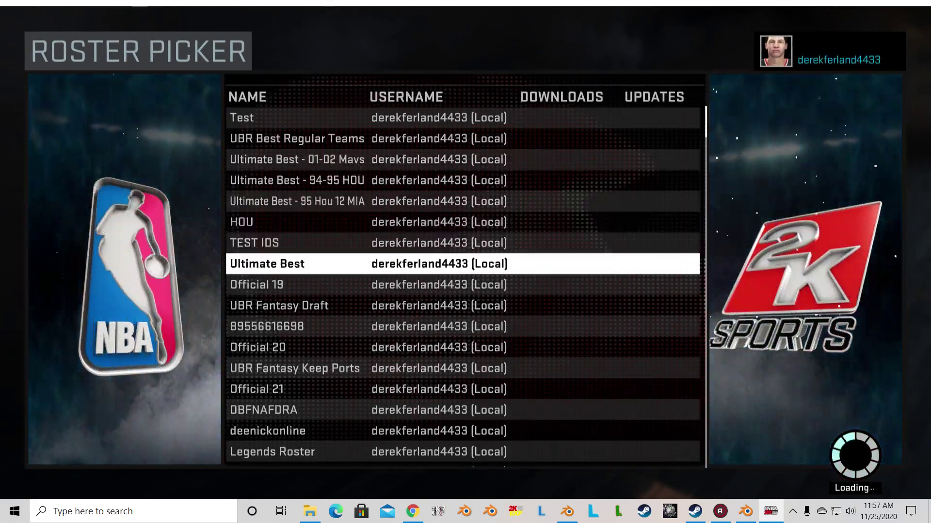
key(Down)
key(Down)
key(Down)
key(Down)
key(Up)
key(Up)
key(Up)
key(Up)
key(Up)
key(Up)
key(Up)
key(Up)
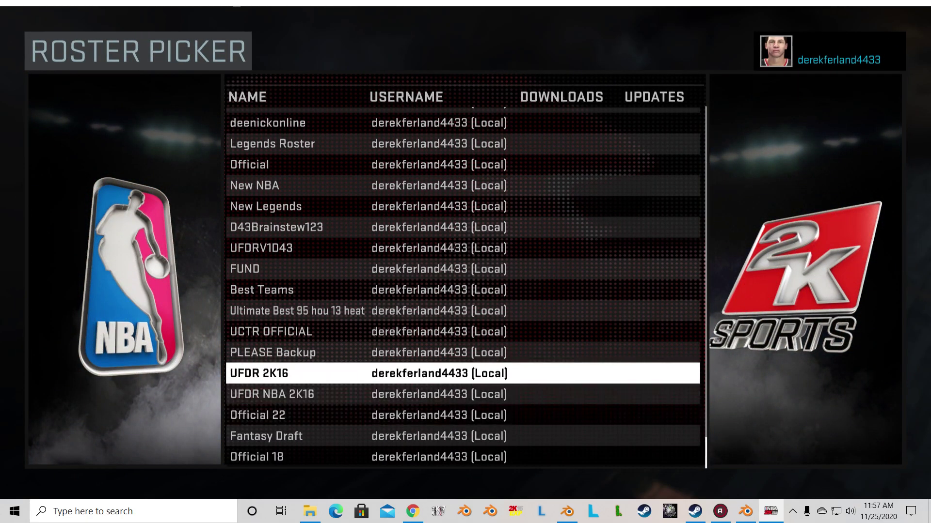
key(Down)
key(Down)
key(Down)
key(Down)
key(Down)
key(Down)
key(Down)
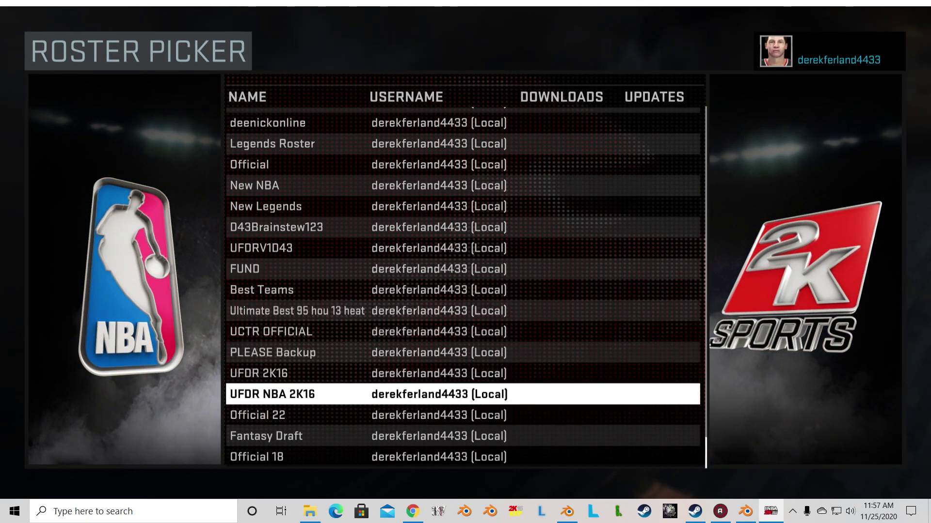
key(Return)
Step: Cycle through the team rosters until landing back on the '06-'07 Denver Nuggets
key(q)
key(q)
key(e)
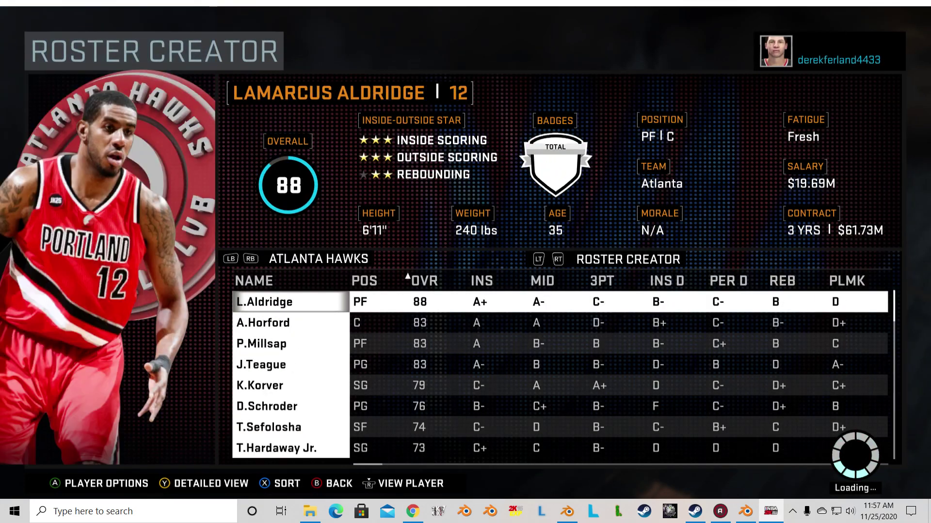
key(q)
key(e)
key(e)
key(e)
key(e)
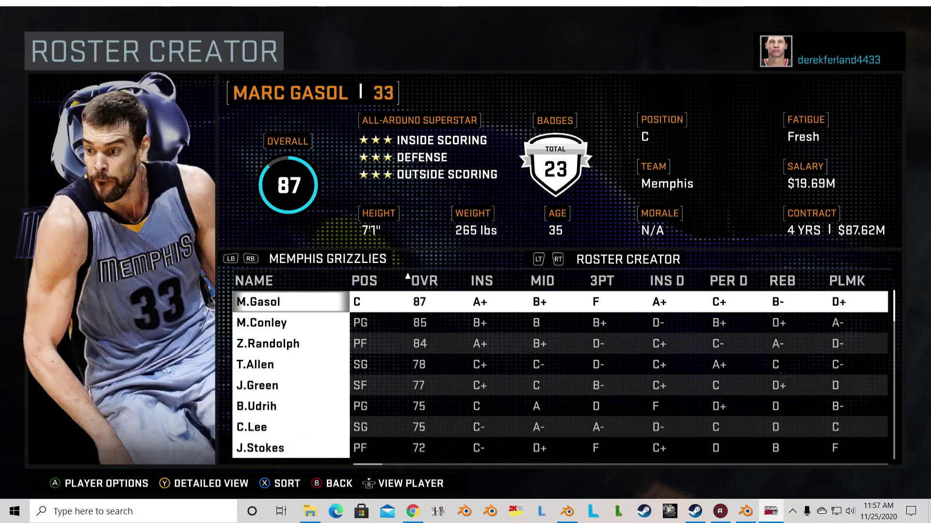
key(e)
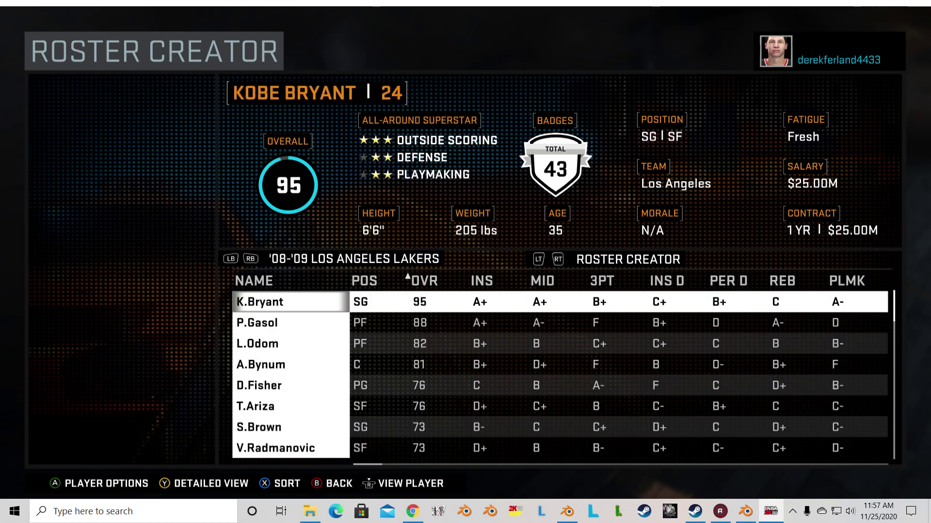
key(e)
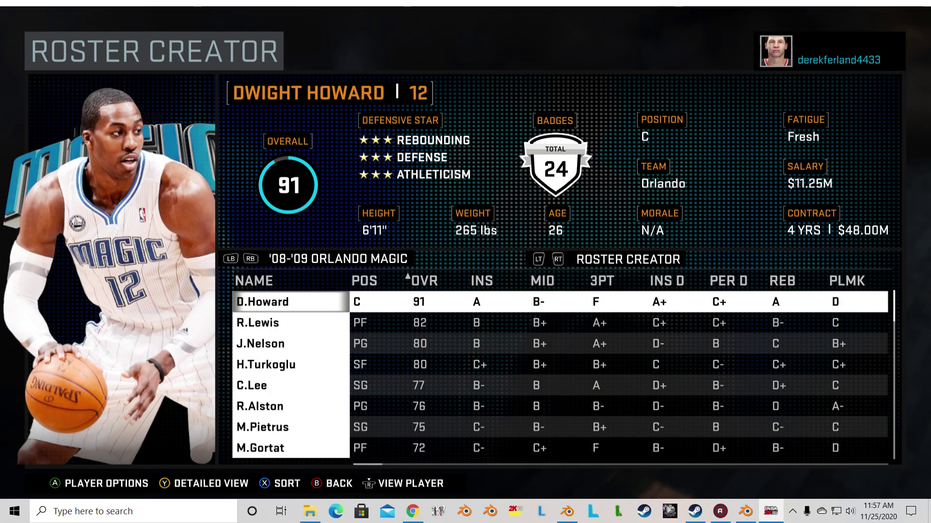
key(e)
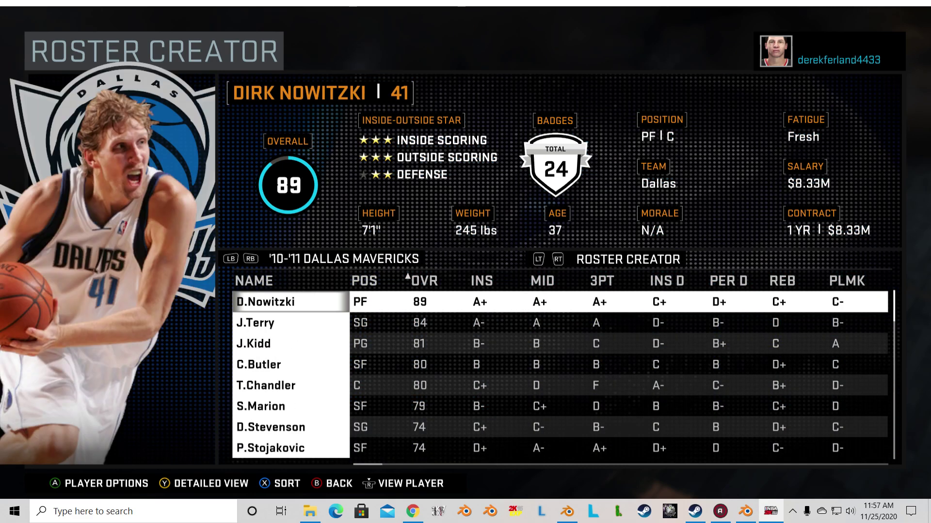
key(e)
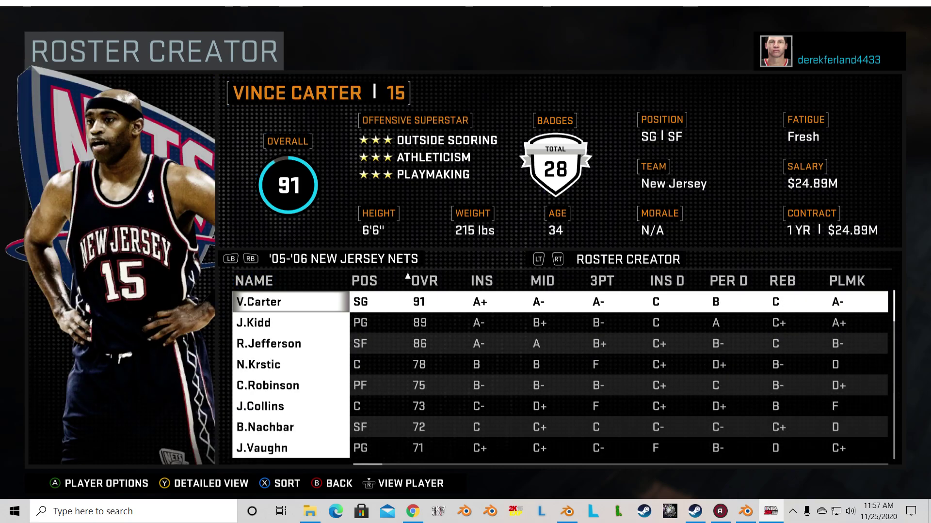
key(e)
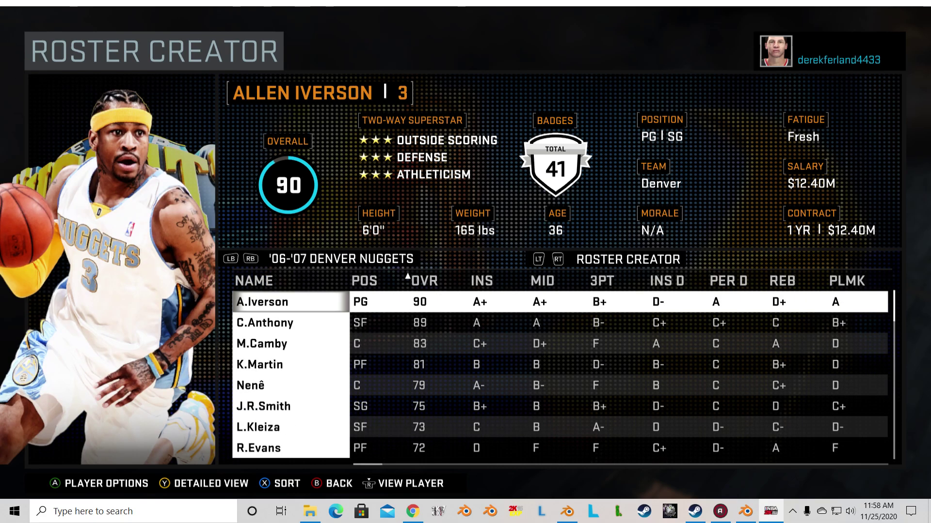
key(e)
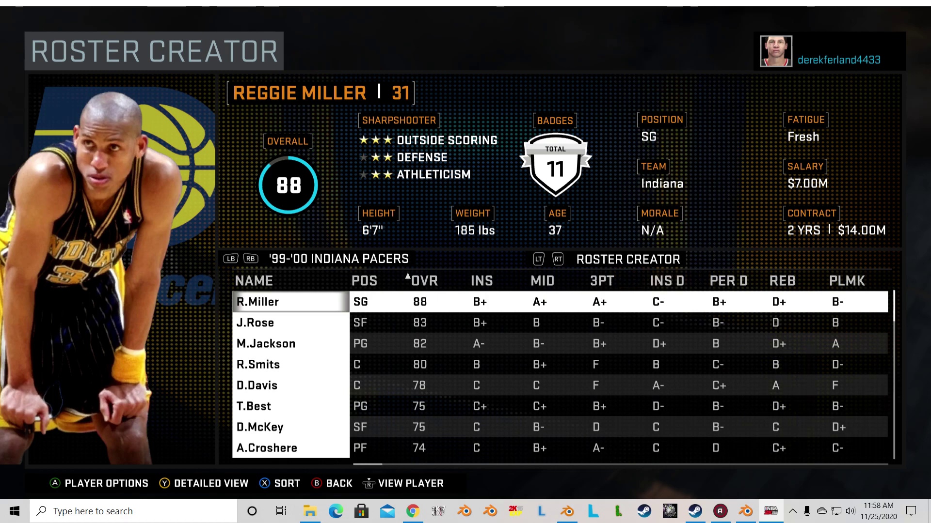
key(e)
key(e)
key(e)
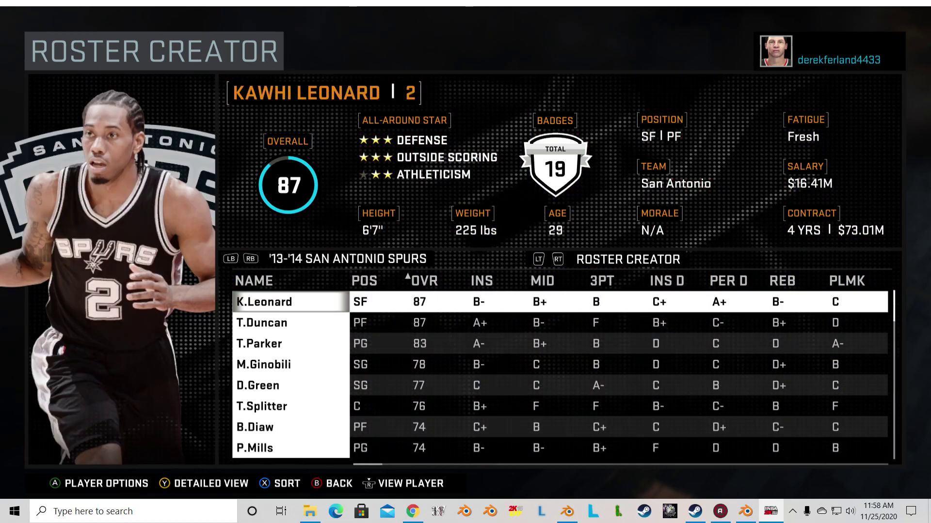
key(e)
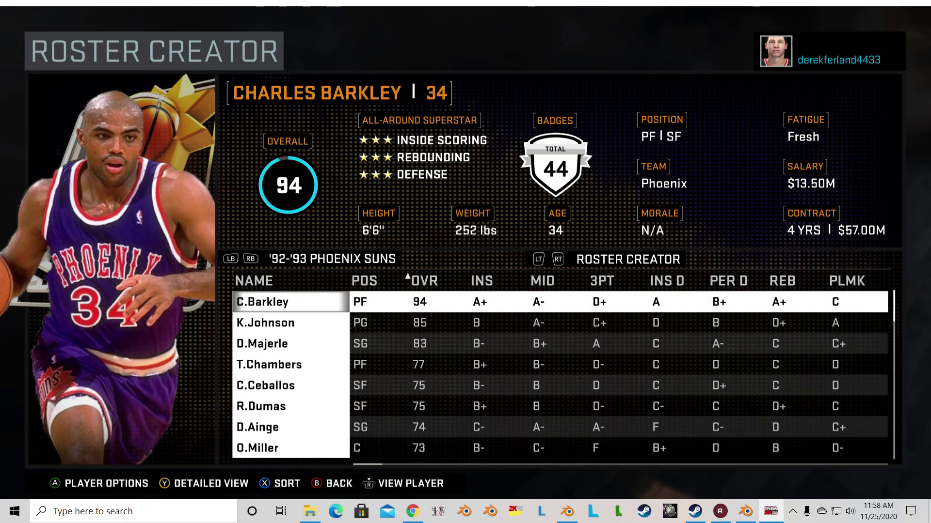
key(e)
key(e)
key(e)
key(e)
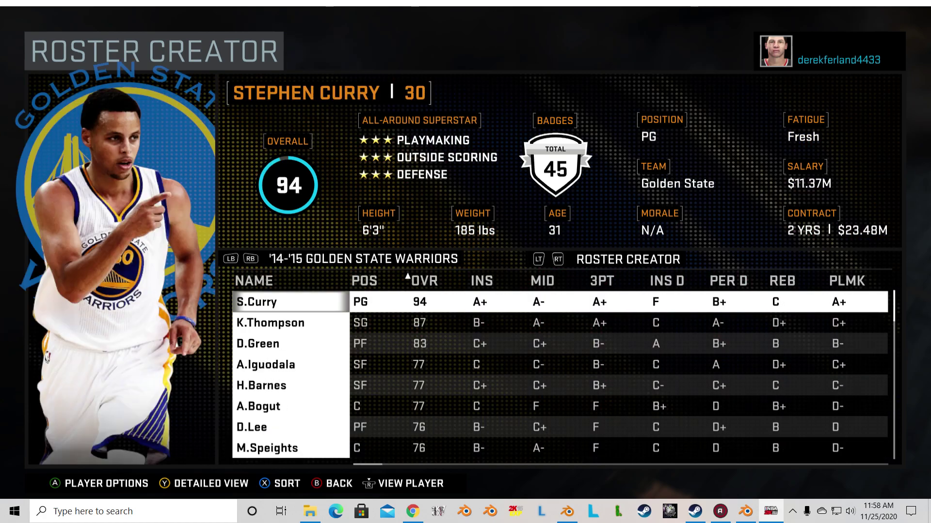
key(e)
key(e)
key(e)
key(e)
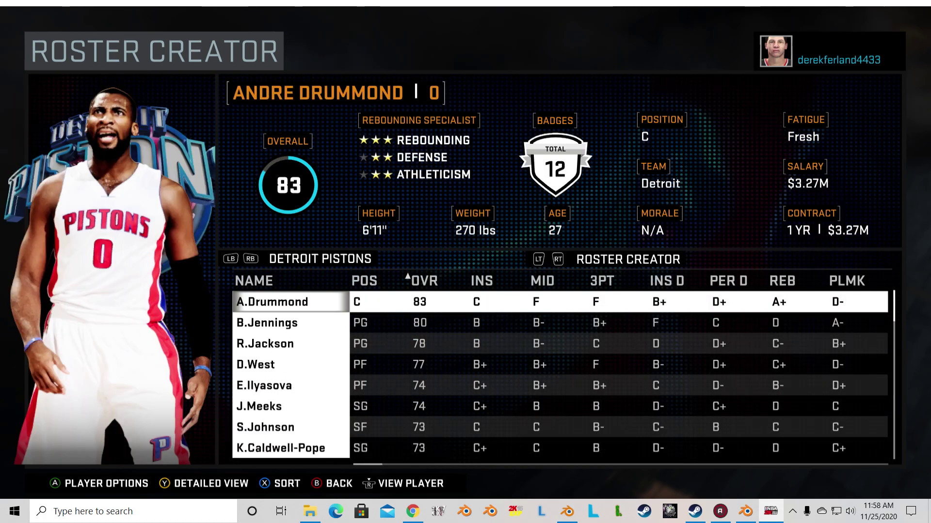
key(e)
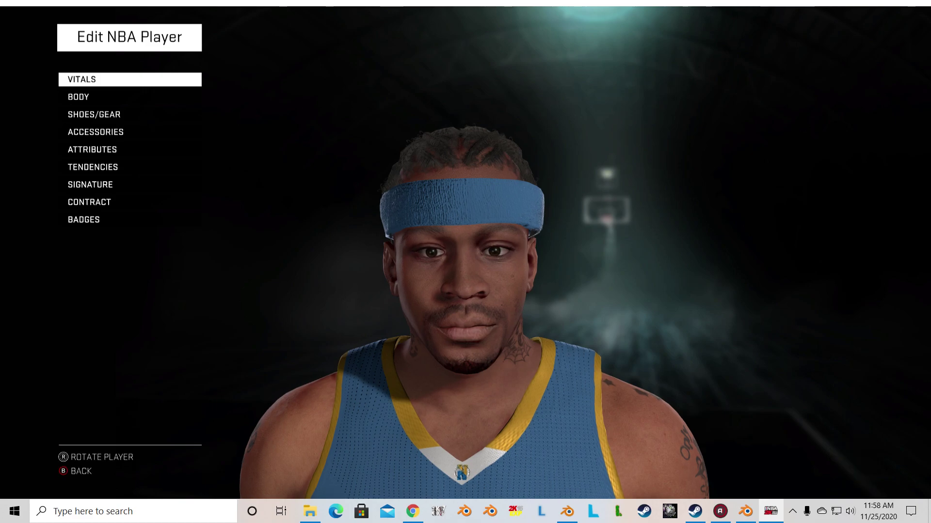
Step: In Allen Iverson's player editor, rotate him to inspect the ported 2K17 head
key(Down)
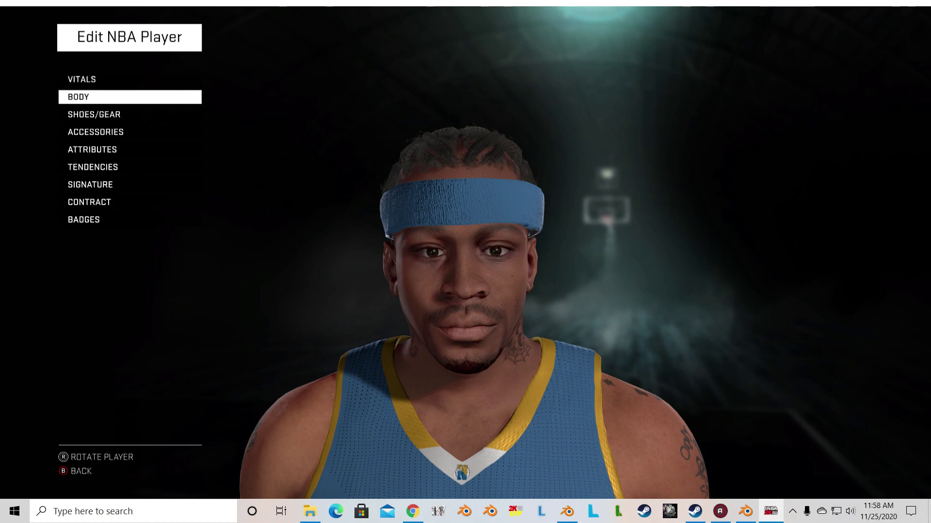
key(Right)
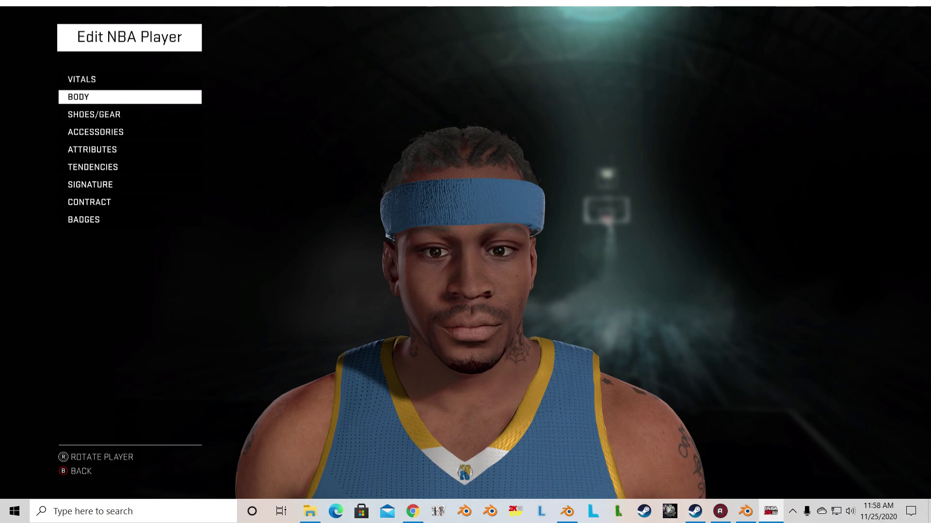
key(Return)
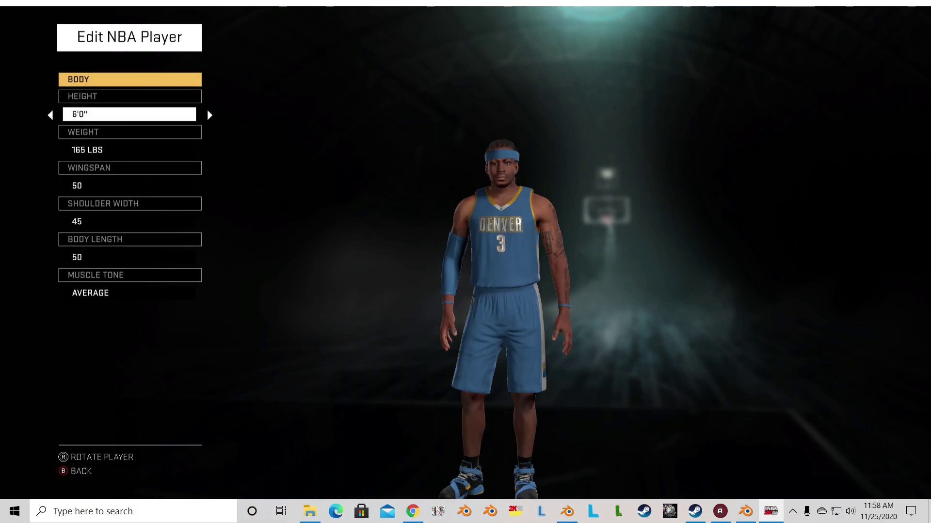
key(Escape)
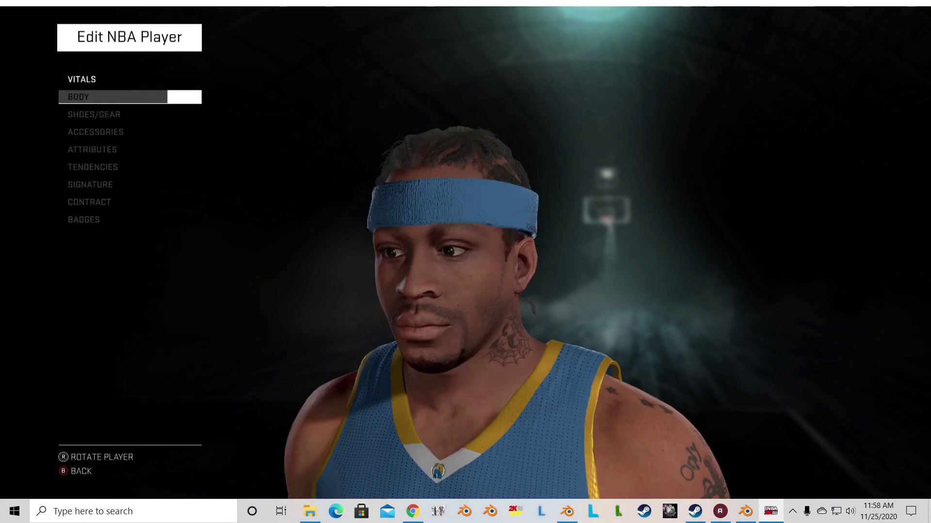